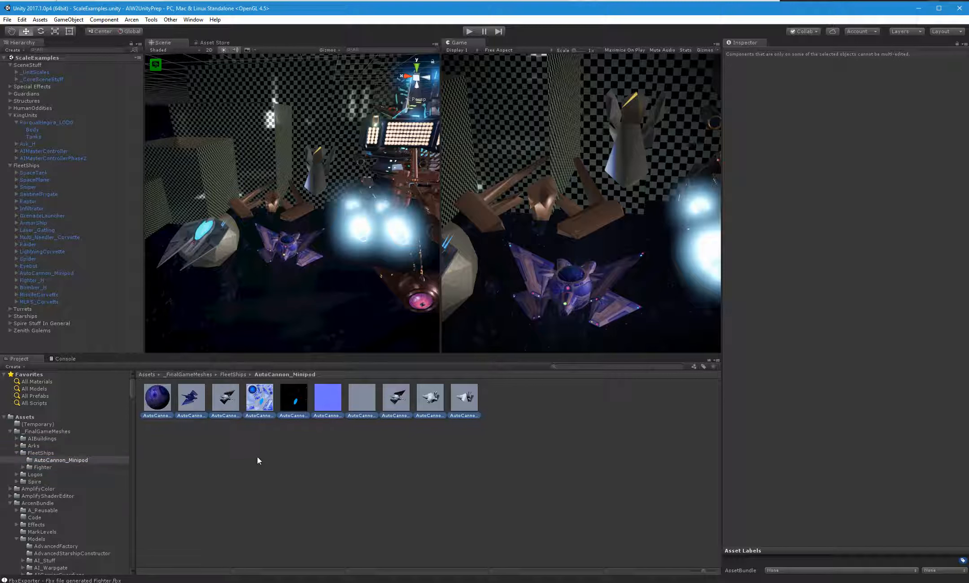
- Create a folder named Materials inside the AutoCannon_Minipod asset folder
right_click(290, 451)
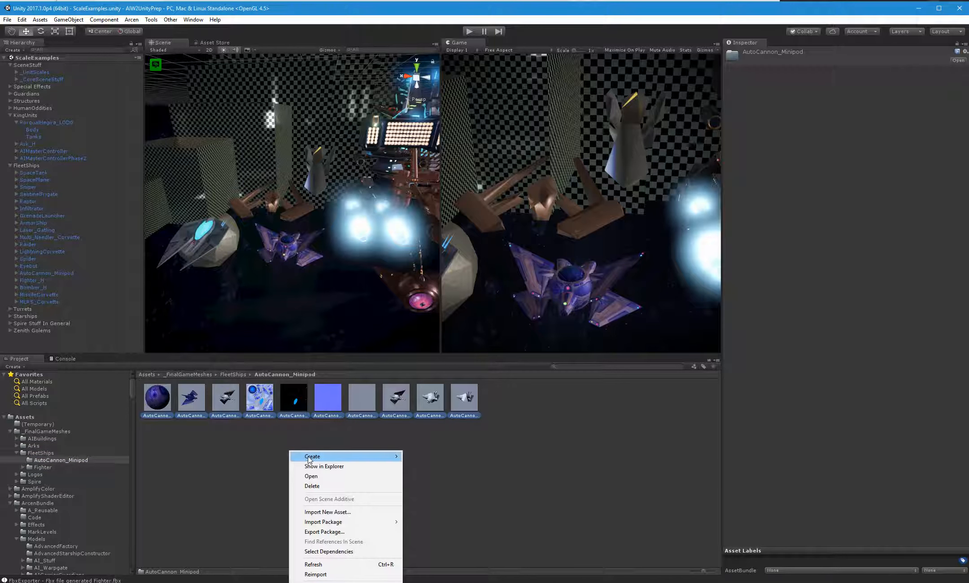
mouse_move(372, 457)
left_click(469, 123)
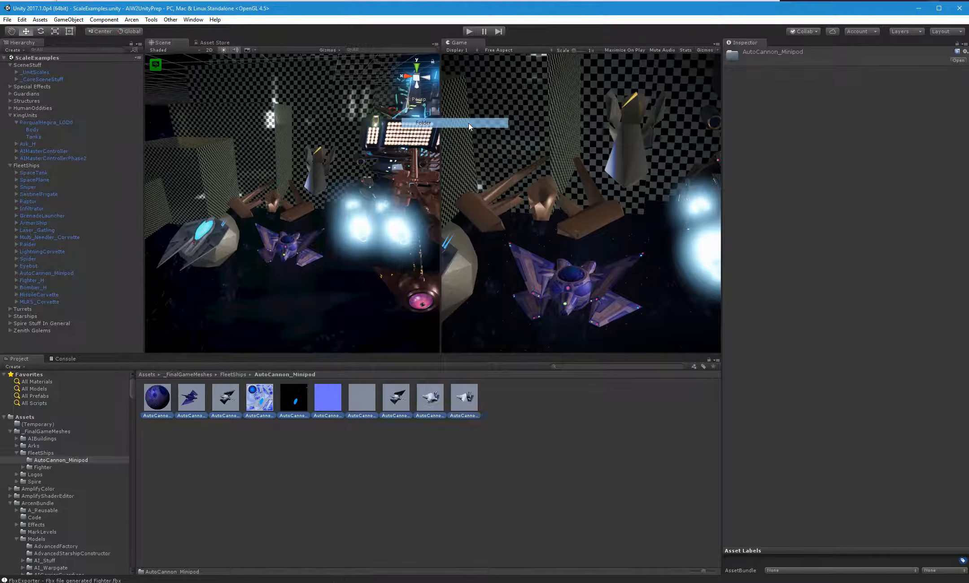
type("Materials")
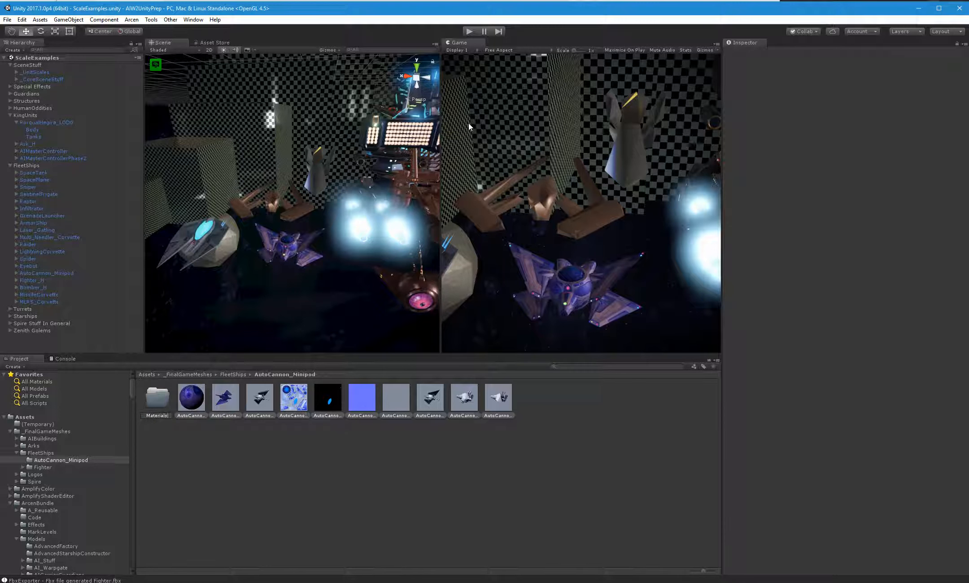
key("Return")
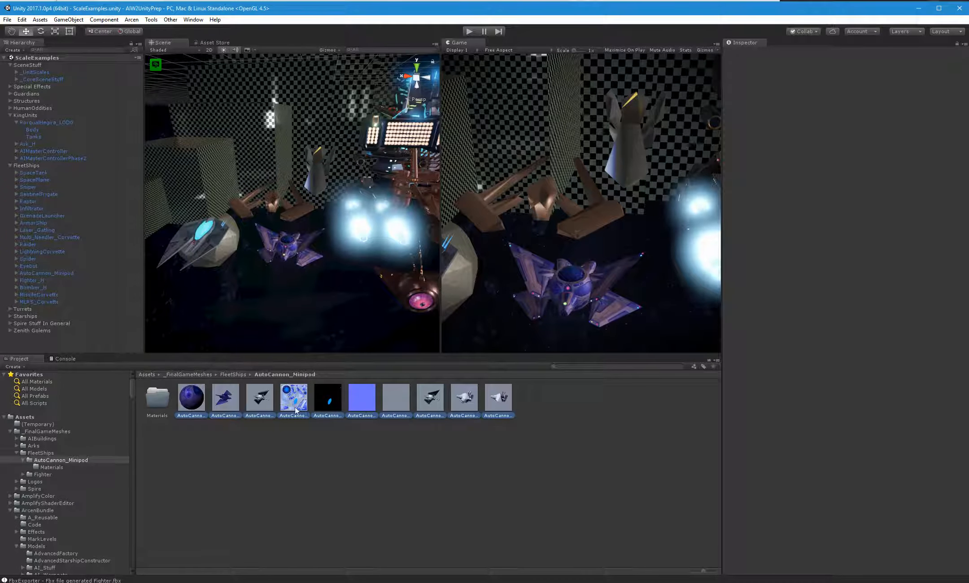
- Move the two AutoCannon_Minipod materials and the three textures into the Materials folder
left_click(190, 396)
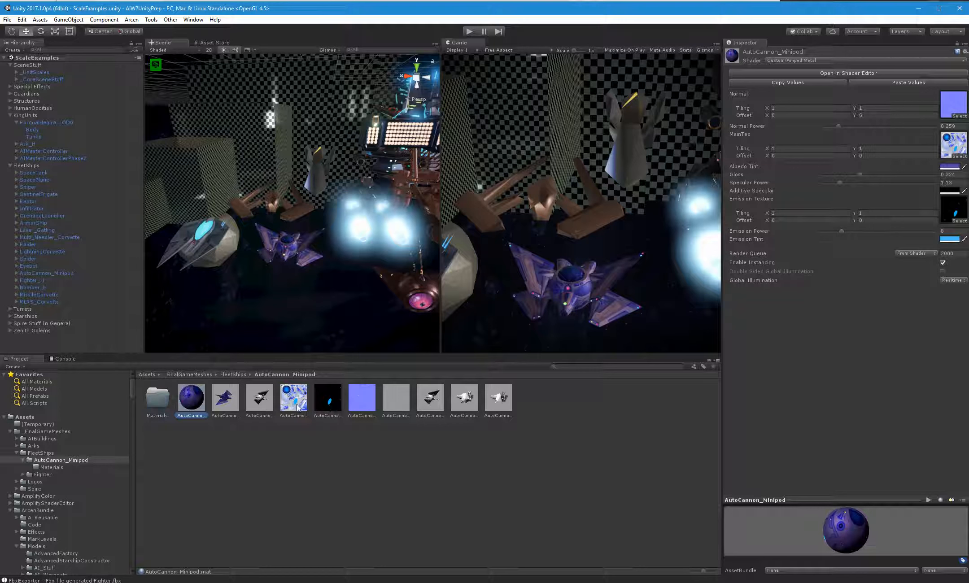
left_click(295, 406, "ctrl")
left_click(326, 405, "ctrl")
left_click(368, 403, "ctrl")
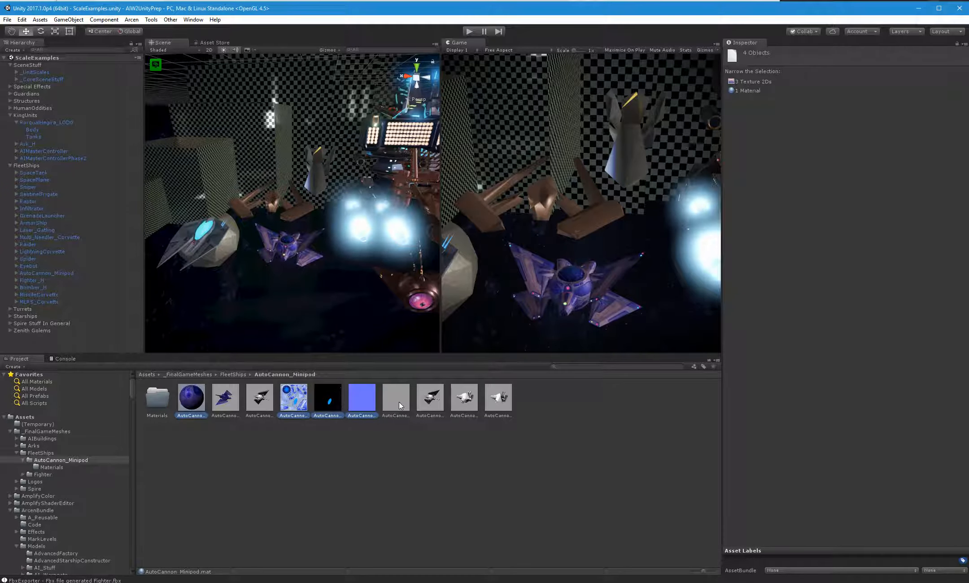
left_click(399, 405, "ctrl")
left_click_drag(316, 418, 165, 401)
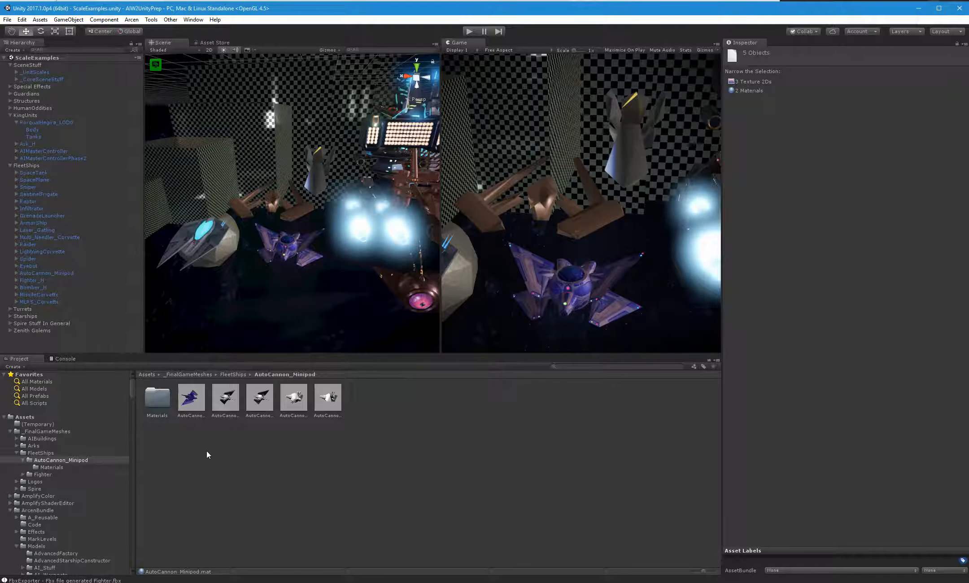
- Delete AutoCannon_Minipod.prefab from the AutoCannon_Minipod asset folder
left_click(192, 398)
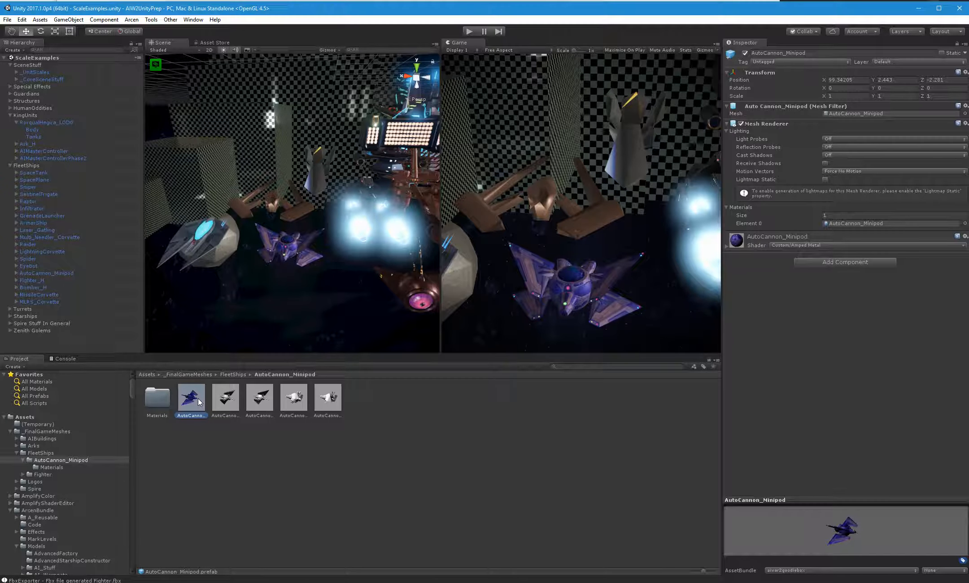
key("Right")
key("Right")
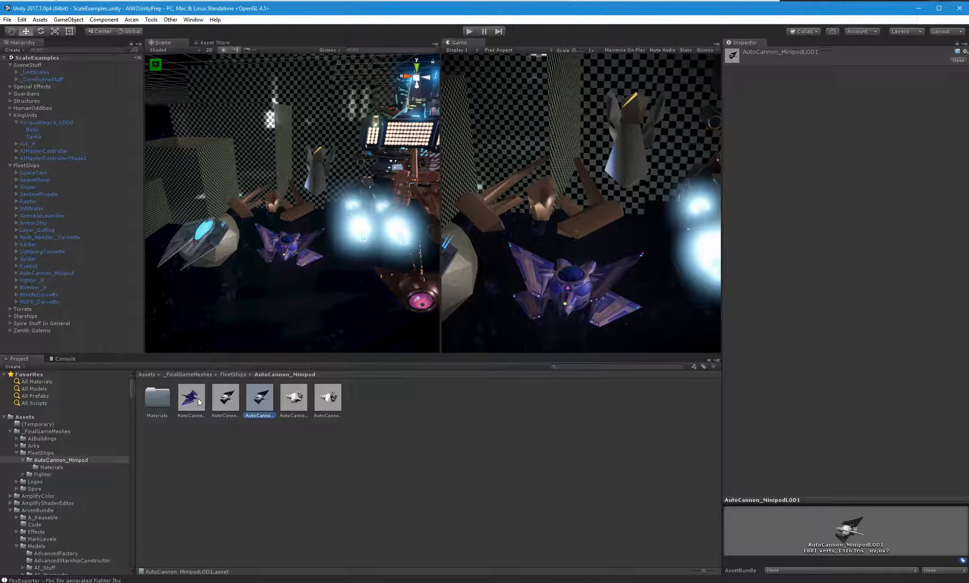
left_click(277, 257)
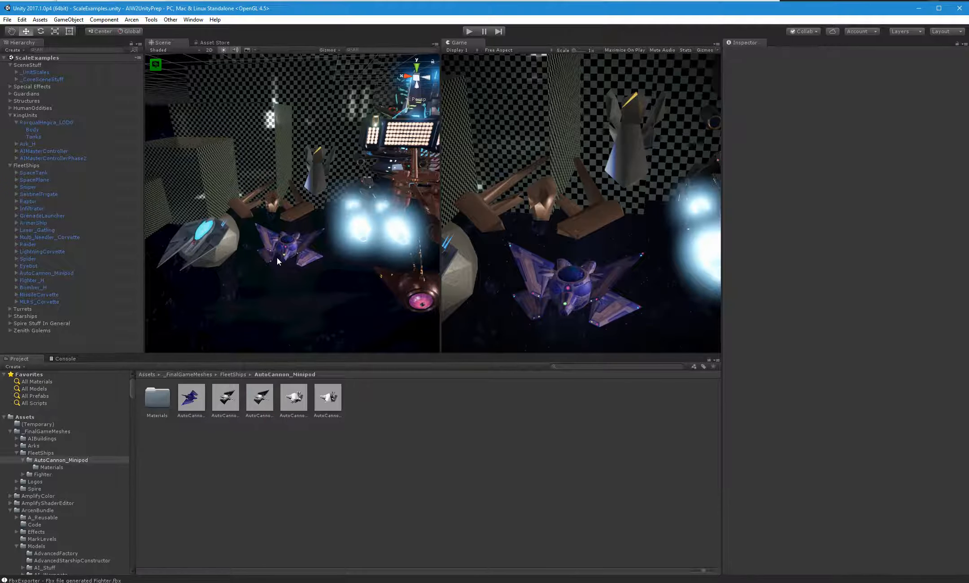
left_click(190, 415)
key("Delete")
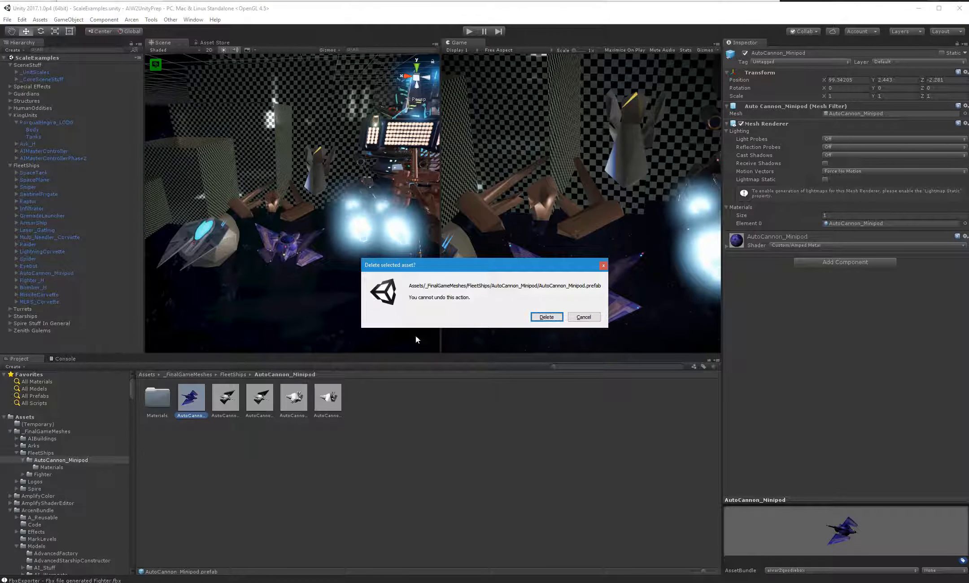
left_click(554, 316)
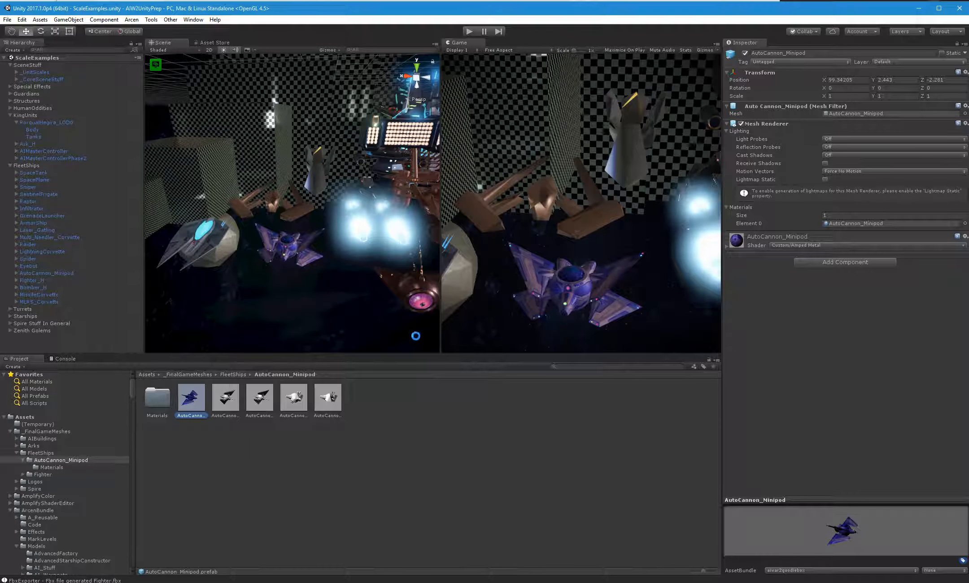
- Place the full-detail AutoCannon_Minipod mesh asset, not an LOD version, at the root of the scene hierarchy
left_click(196, 415)
key("Right")
key("Right")
key("Right")
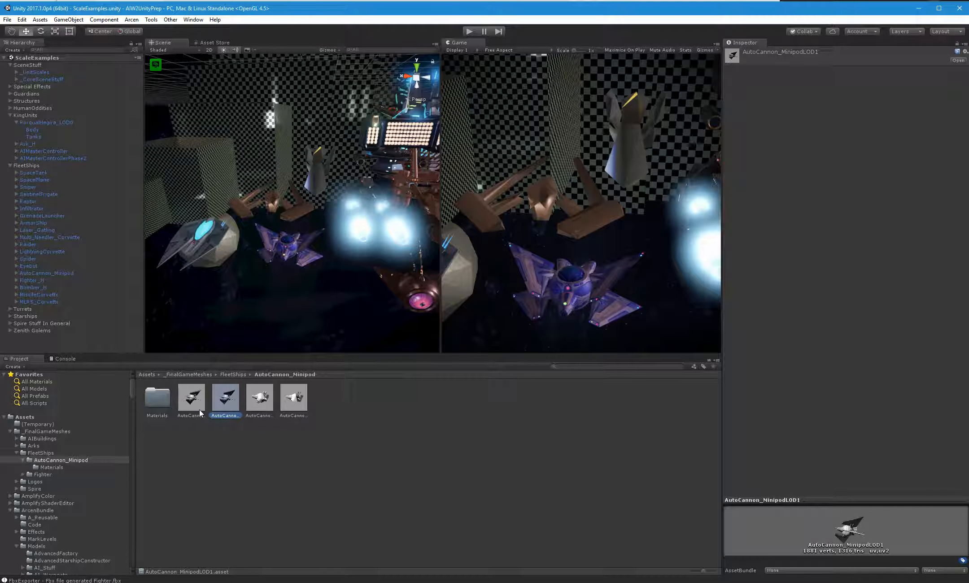
key("Left")
key("Left")
key("Left")
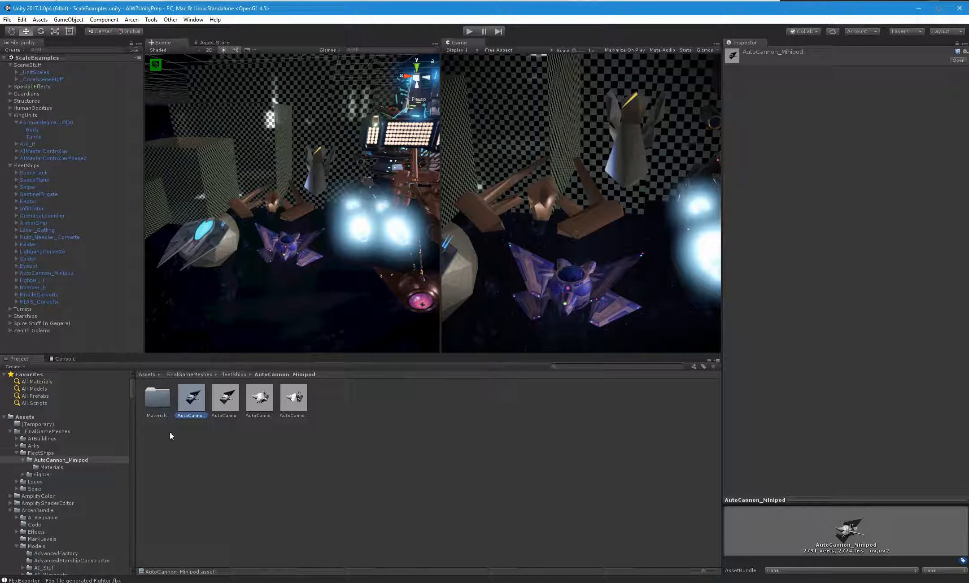
left_click_drag(196, 409, 67, 346)
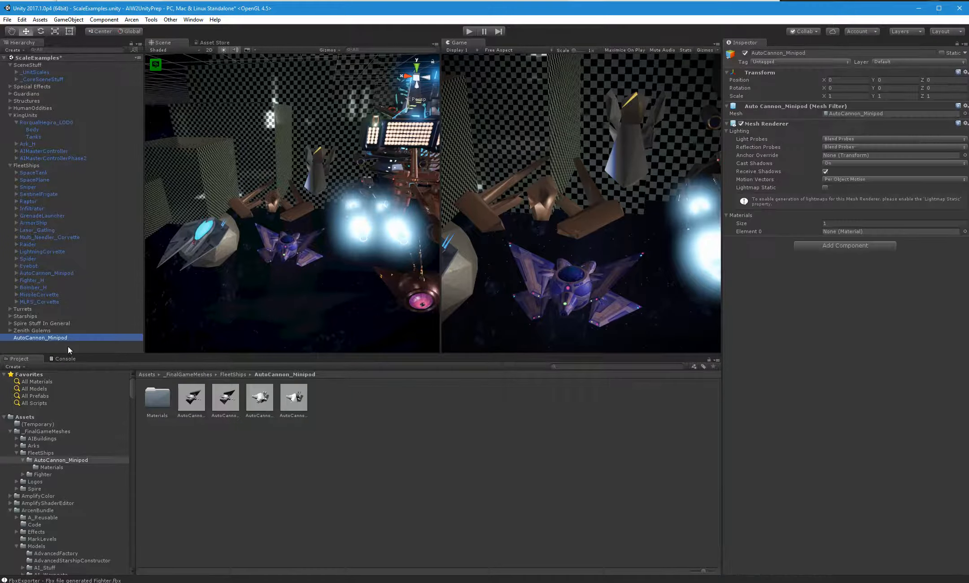
- Apply the AutoCannon_Minipod material from the Materials folder to the newly placed ship mesh in the scene
double_click(43, 339)
double_click(149, 409)
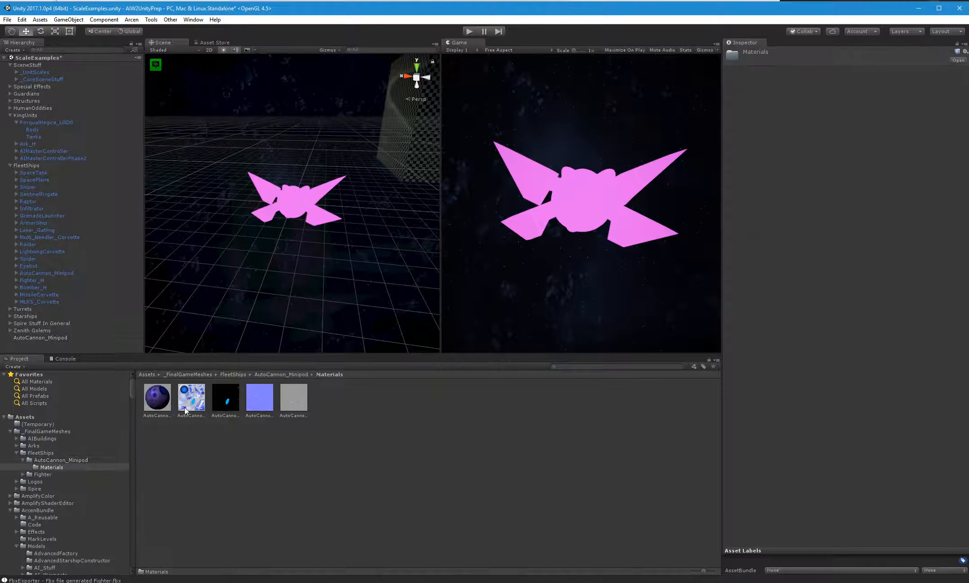
left_click_drag(162, 407, 316, 201)
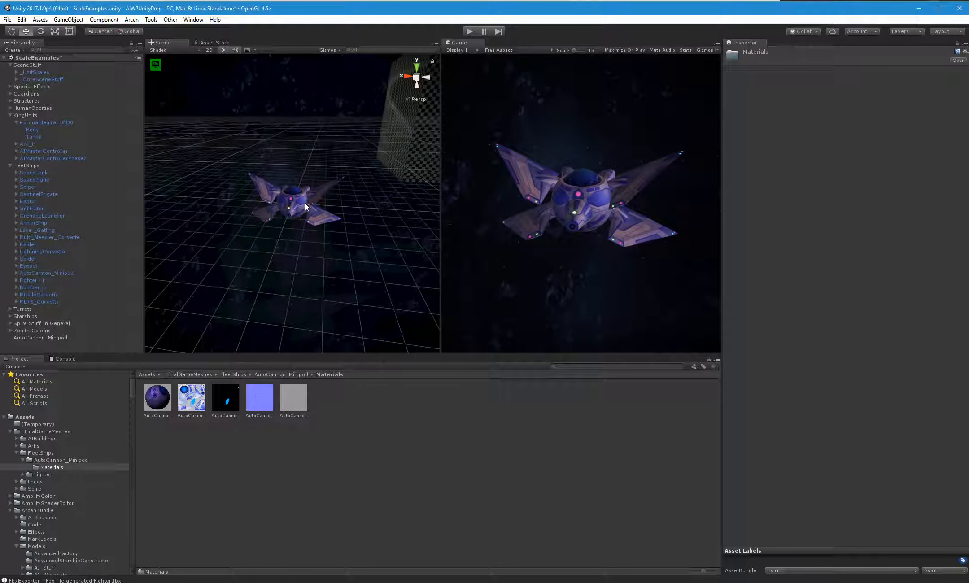
- Export the placed ship with Unity Fbx Exporter as a single file, AutoCannon_Minipod.fbx, in the FleetShips/AutoCannon_Minipod folder
left_click(57, 338)
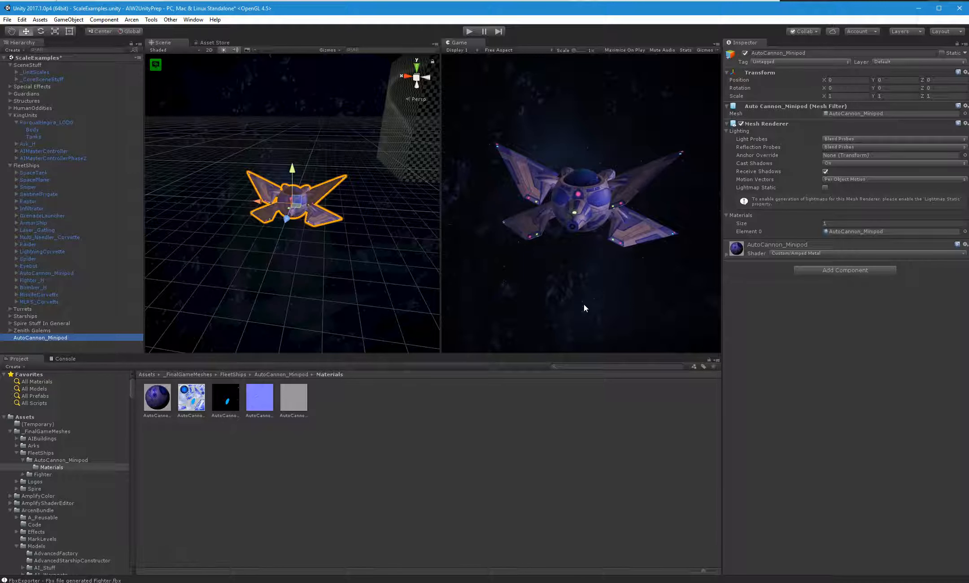
left_click(163, 20)
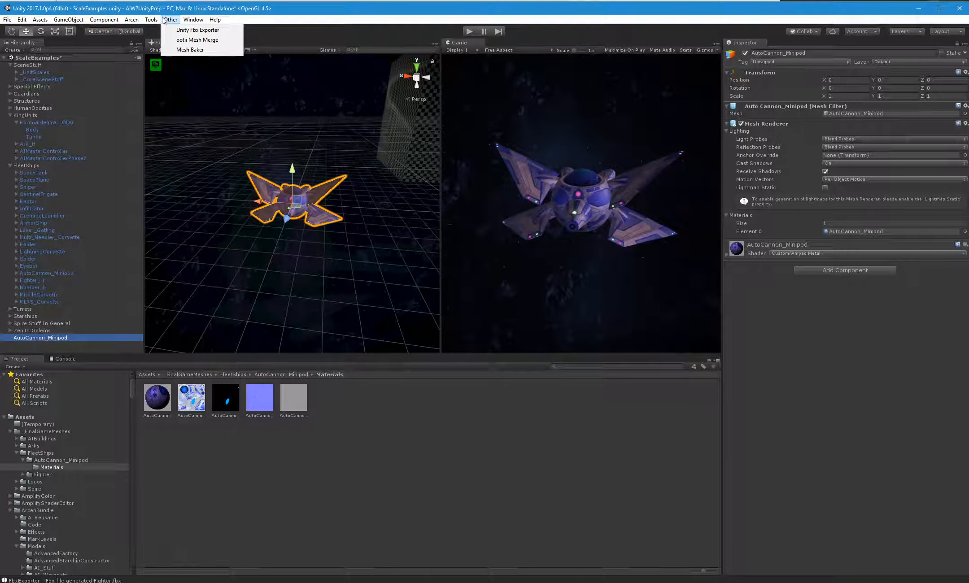
left_click(197, 29)
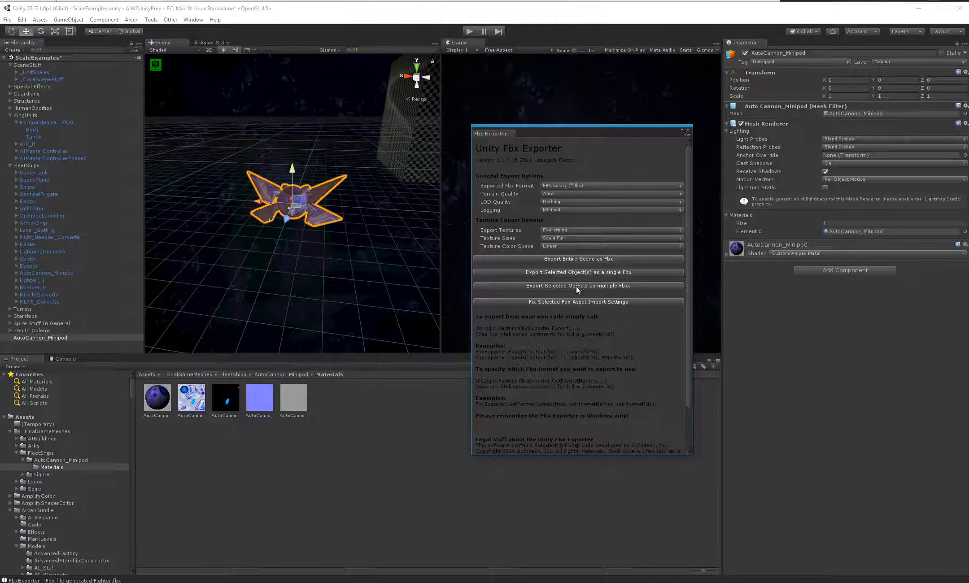
left_click(565, 274)
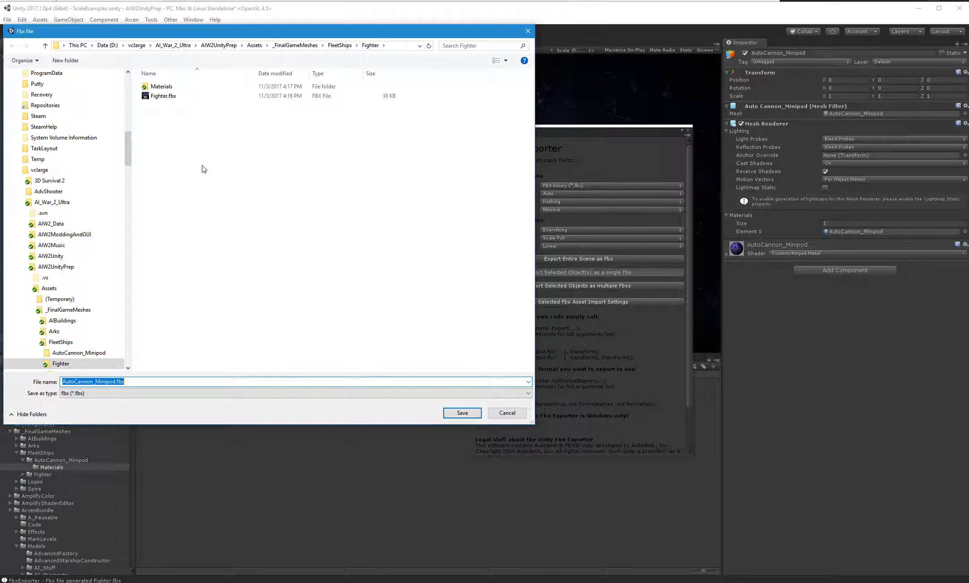
left_click(340, 46)
double_click(177, 86)
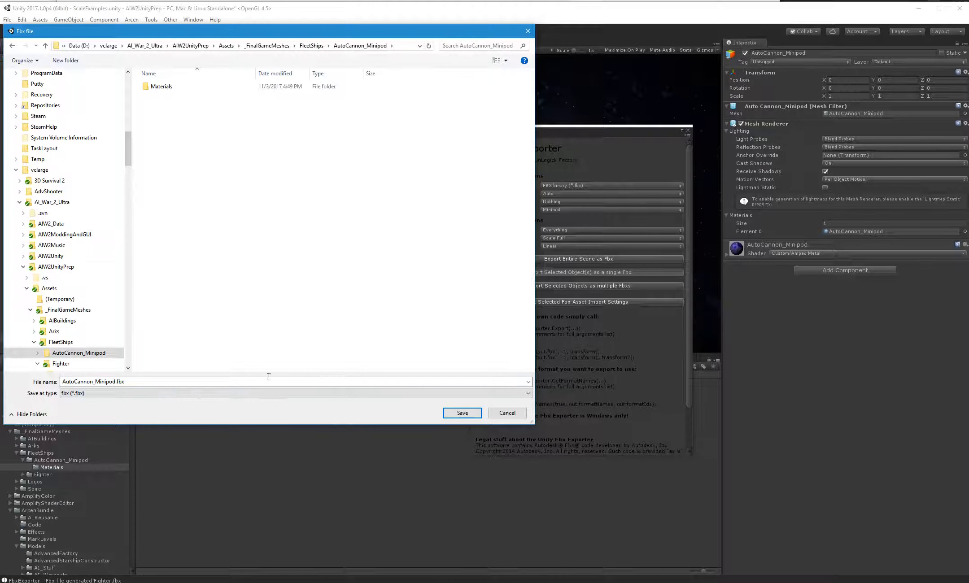
left_click(474, 415)
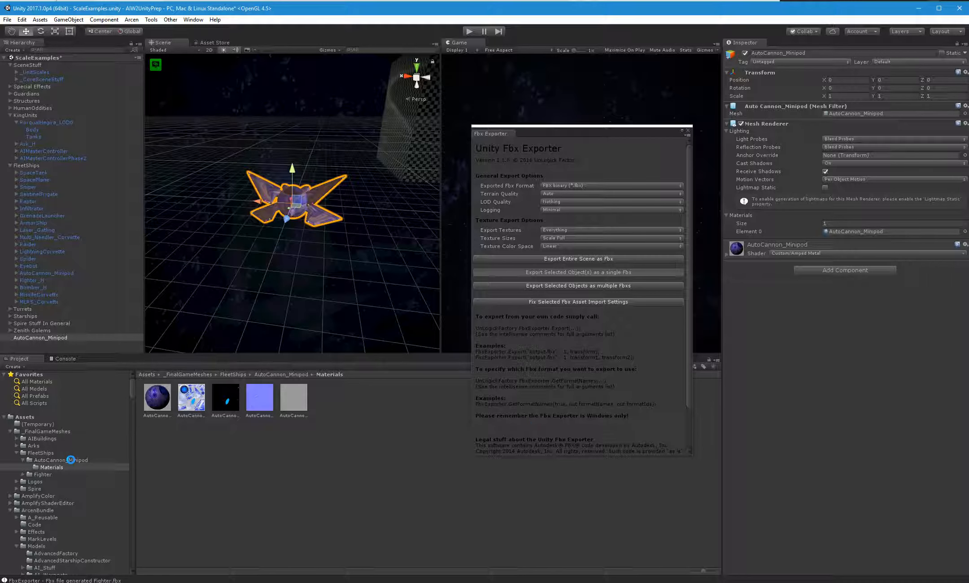
- Close the exporter and select the exported FBX in the AutoCannon_Minipod asset folder
left_click(53, 453)
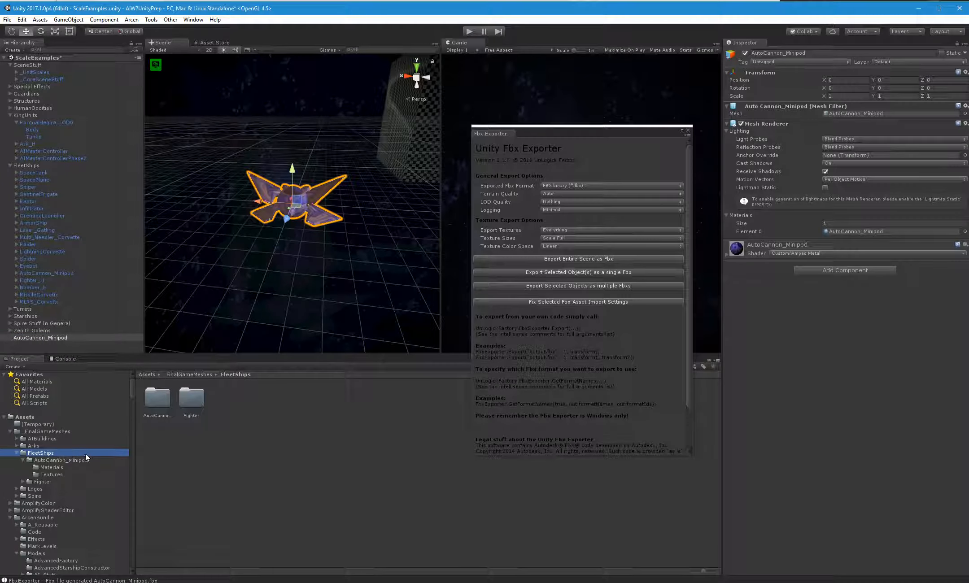
left_click(89, 459)
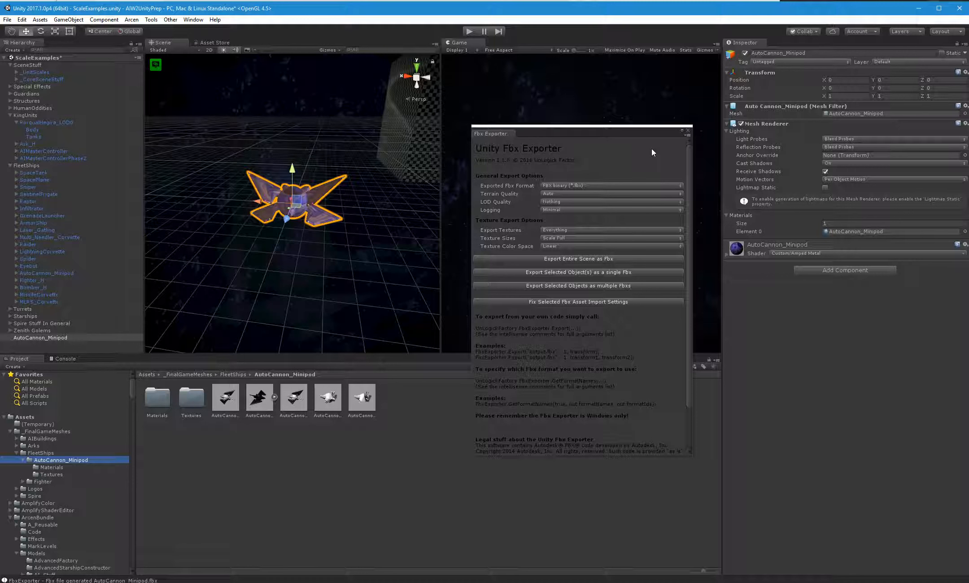
left_click(688, 130)
left_click(257, 404)
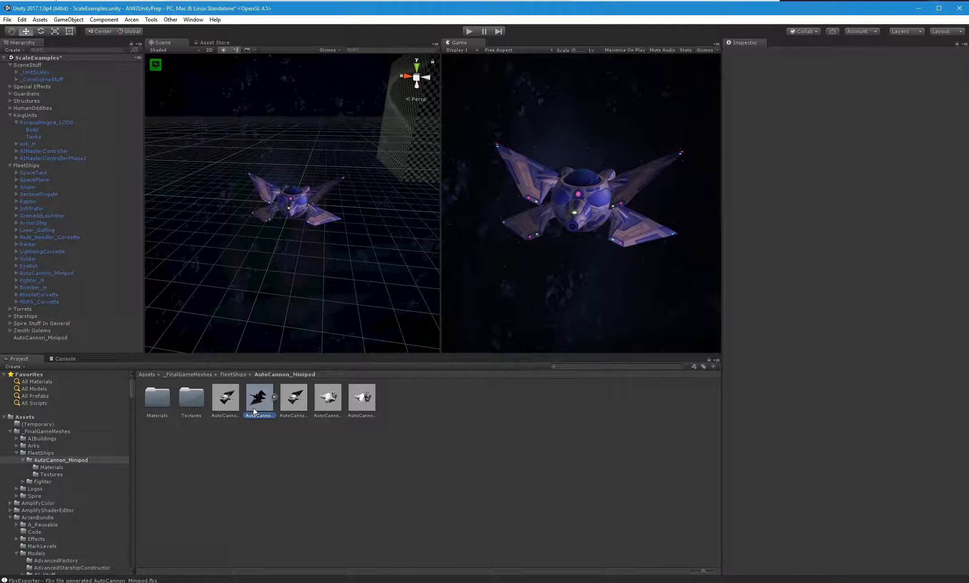
- Delete the temporary ship from the scene and the original AutoCannon_Minipod.asset mesh from the project
left_click(285, 213)
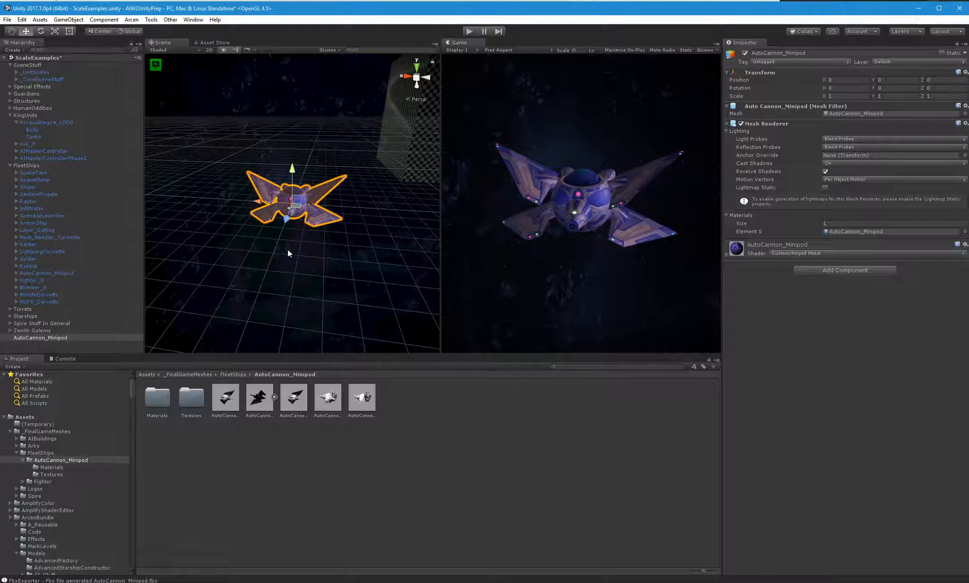
key("Delete")
left_click(226, 402)
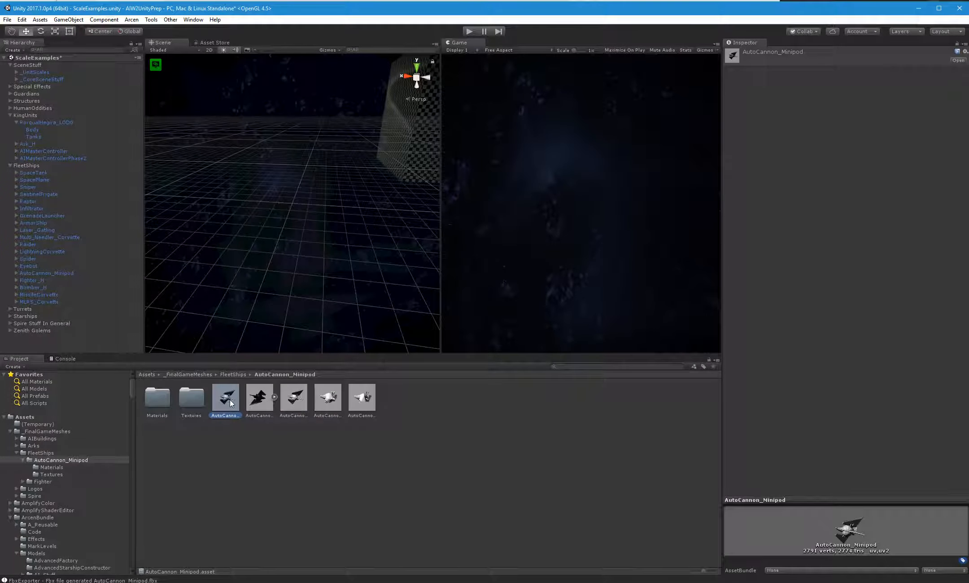
key("Delete")
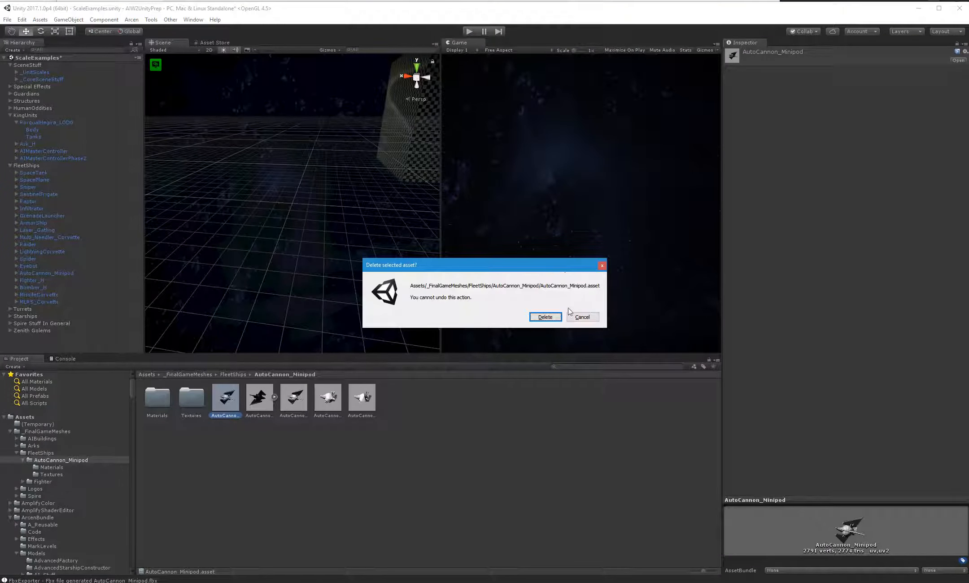
left_click(550, 316)
- Delete the exported Textures folder and the AutoCannon_Minipod_58134_Diffuse material from the Materials folder
left_click(188, 410)
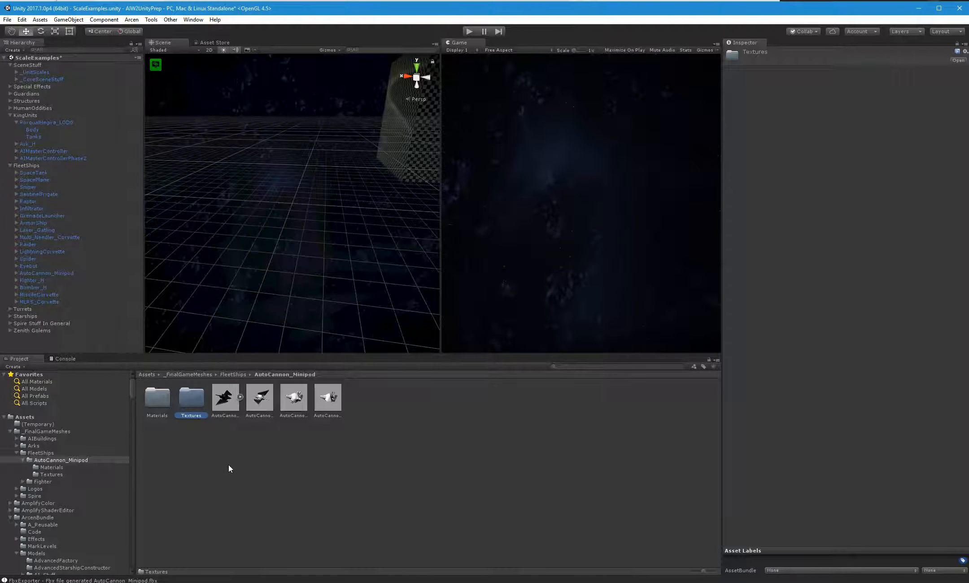
key("Delete")
left_click(526, 318)
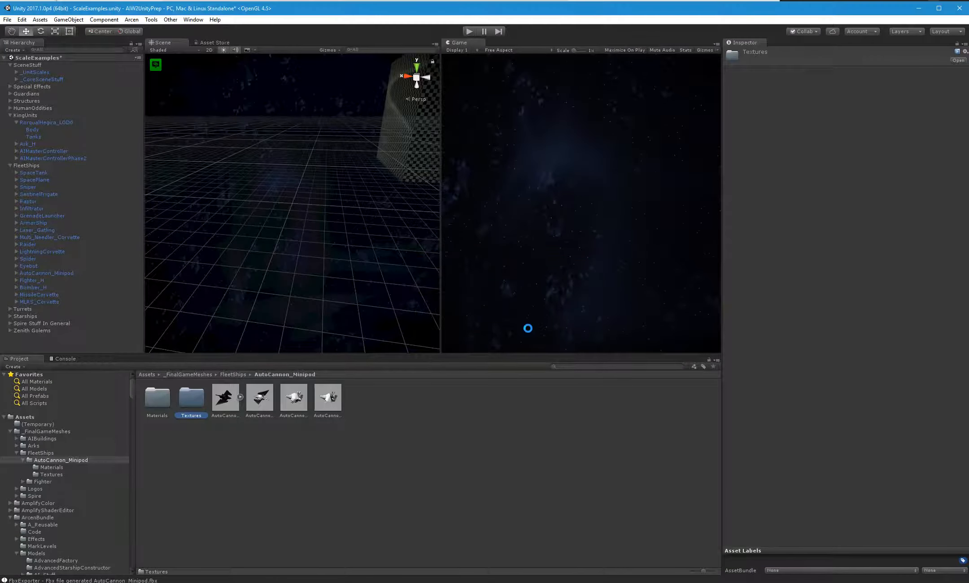
double_click(163, 406)
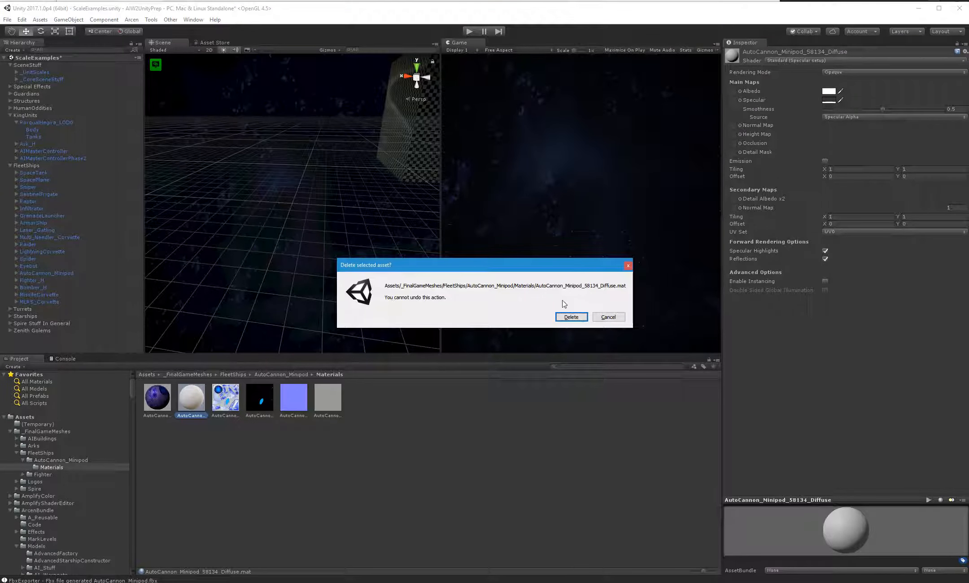
left_click(561, 319)
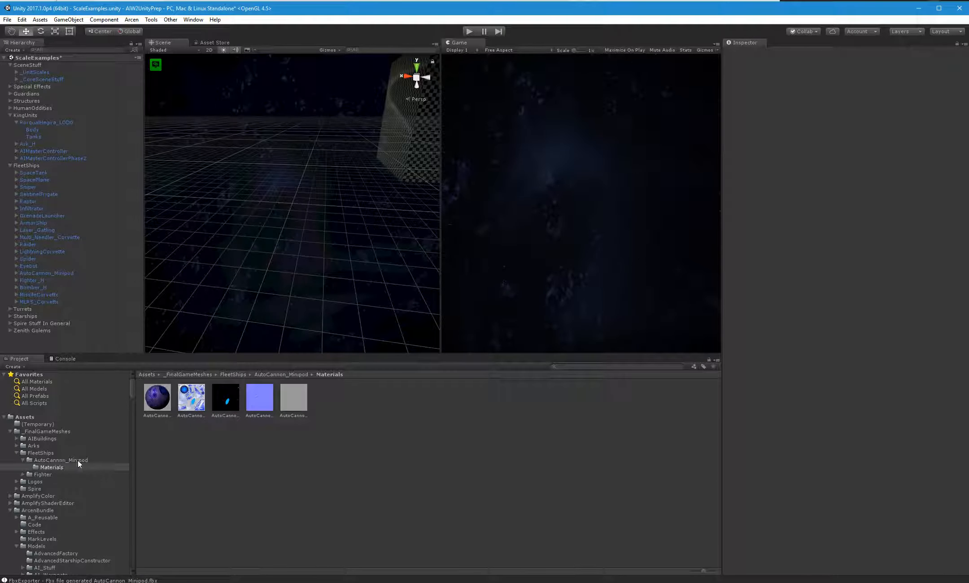
- Assign the exported FBX's AutoCannon_Minipod mesh to LOD Element 0 of the AutoCannon_Minipod ship under FleetShips
left_click(52, 460)
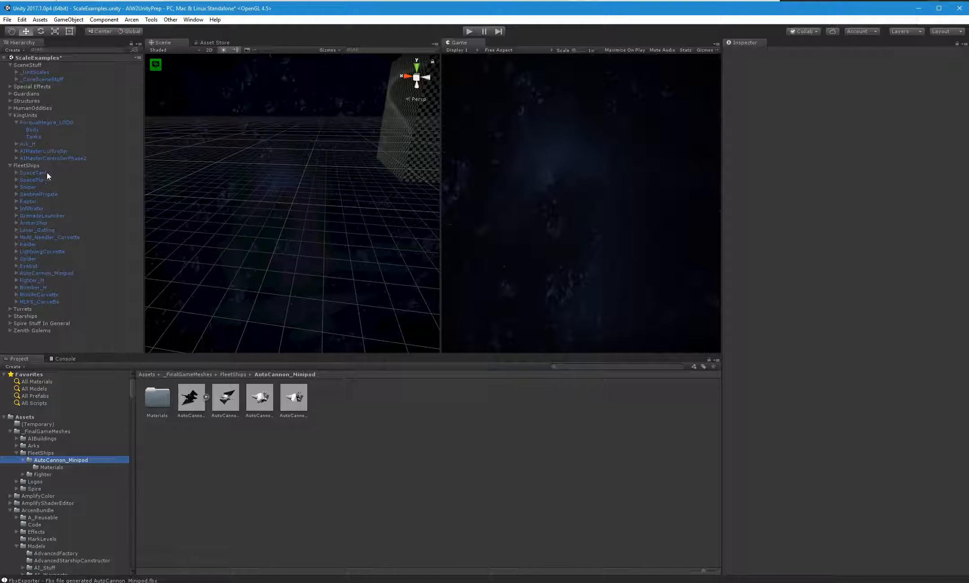
double_click(43, 274)
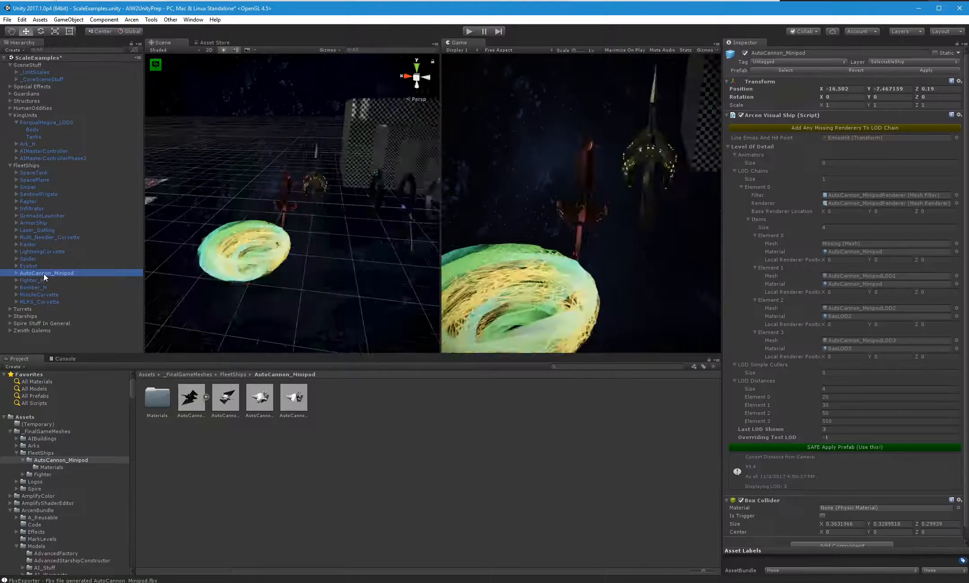
right_click_drag(274, 272, 340, 260)
key("w")
key("s")
key("w")
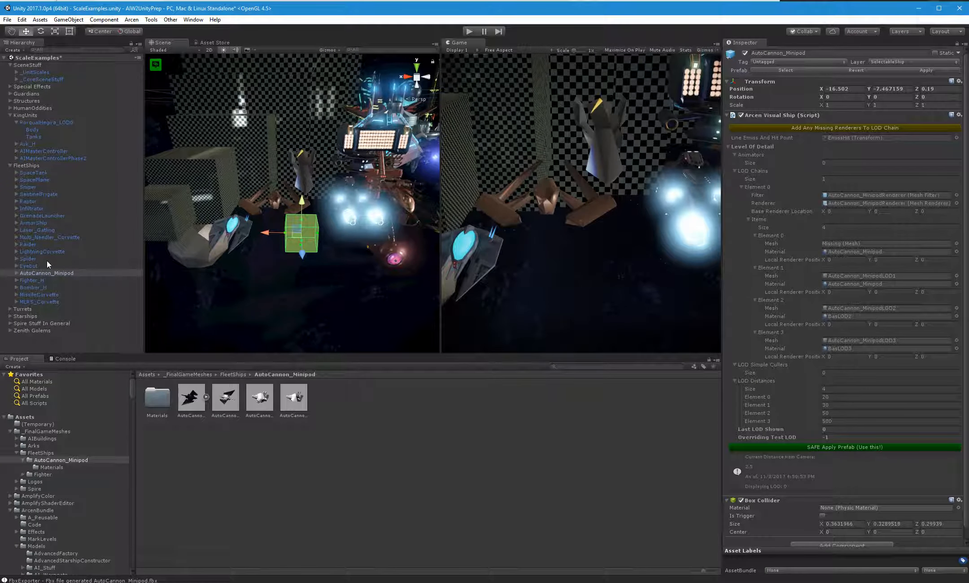
left_click(18, 271)
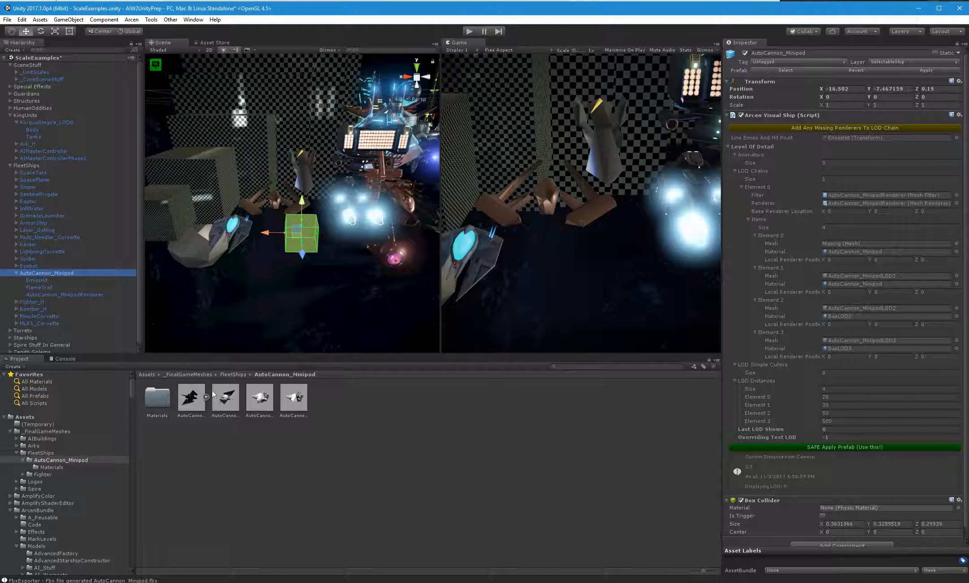
left_click_drag(228, 402, 837, 241)
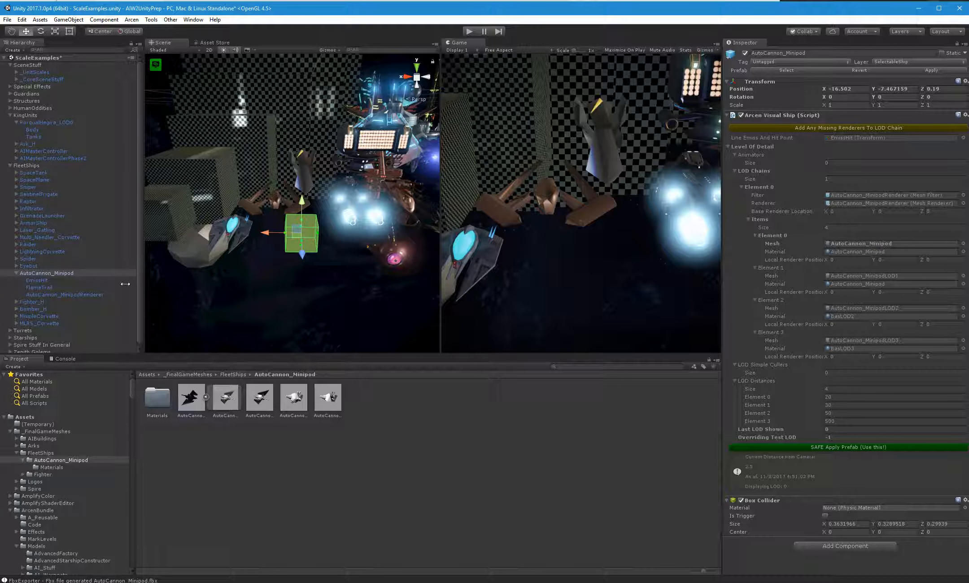
- Set the AutoCannon_MinipodRenderer's Mesh Filter to the exported AutoCannon_Minipod mesh and apply the ship's changes to its prefab
left_click(48, 295)
left_click_drag(226, 400, 857, 127)
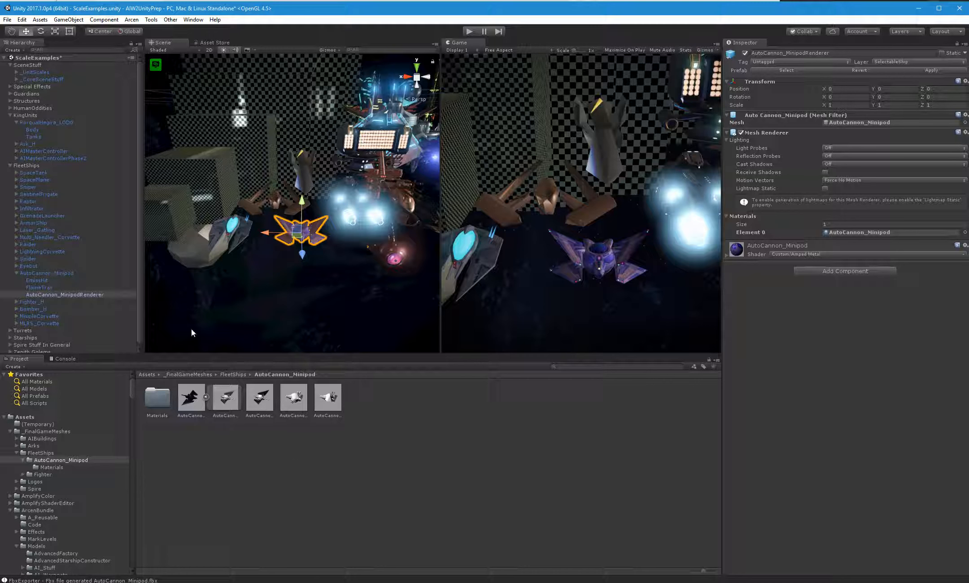
left_click(51, 272)
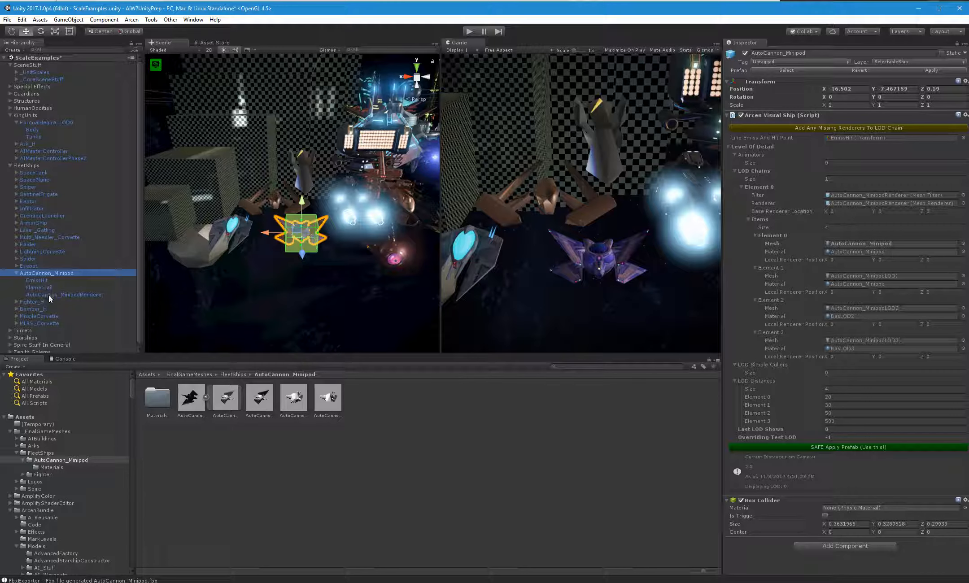
left_click(938, 72)
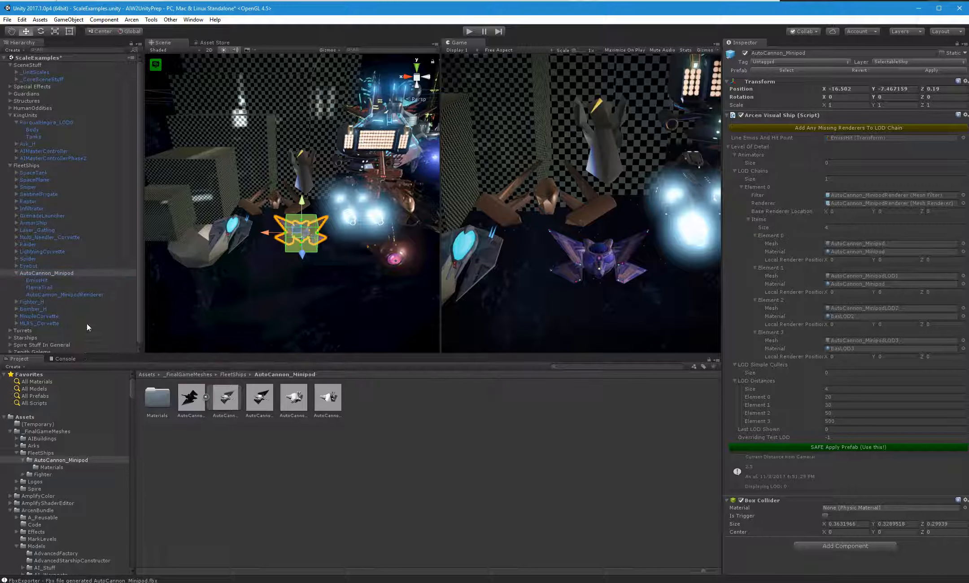
- Delete the FlameTrail child from the AutoCannon_Minipod ship, accepting the broken prefab instance, and apply the change to the prefab
left_click(40, 289)
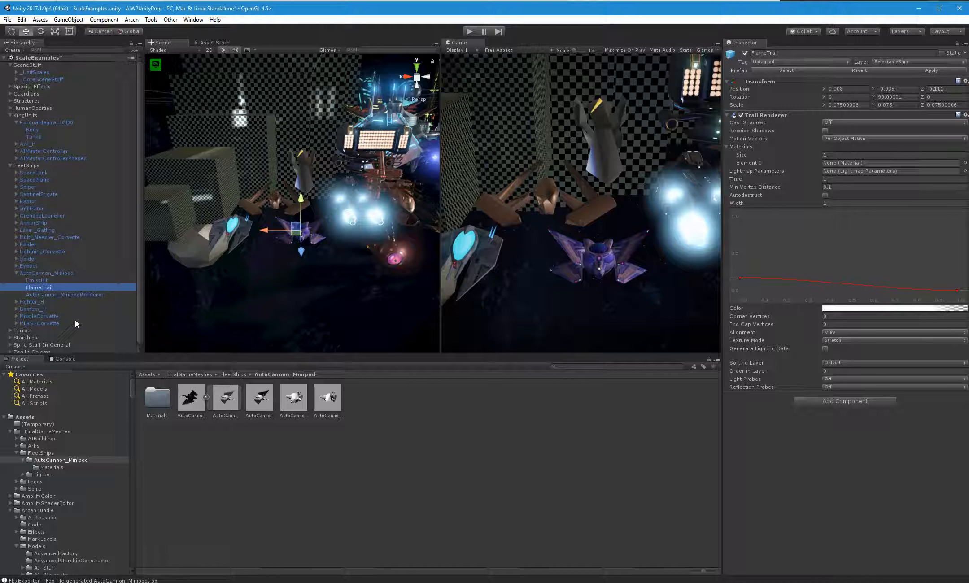
key("Delete")
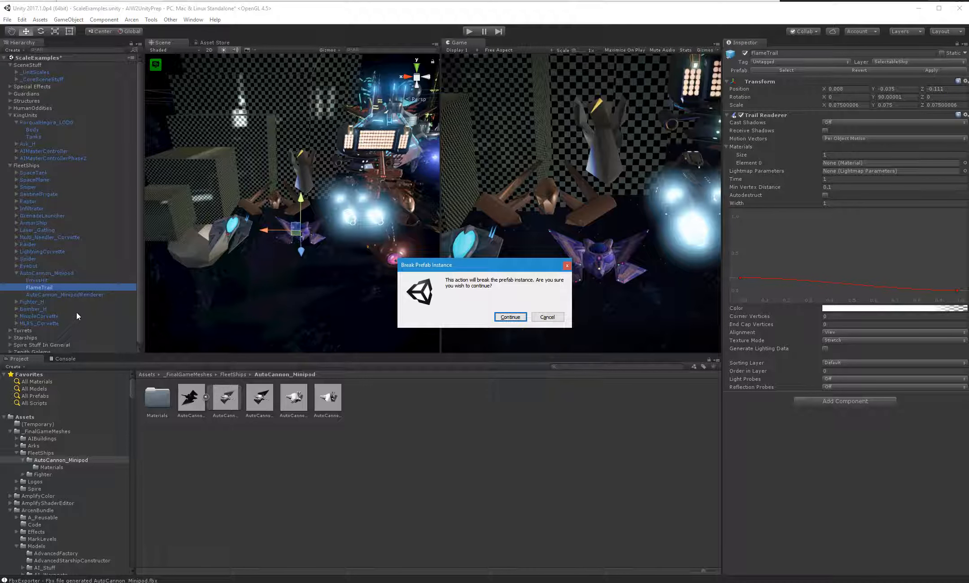
left_click(508, 317)
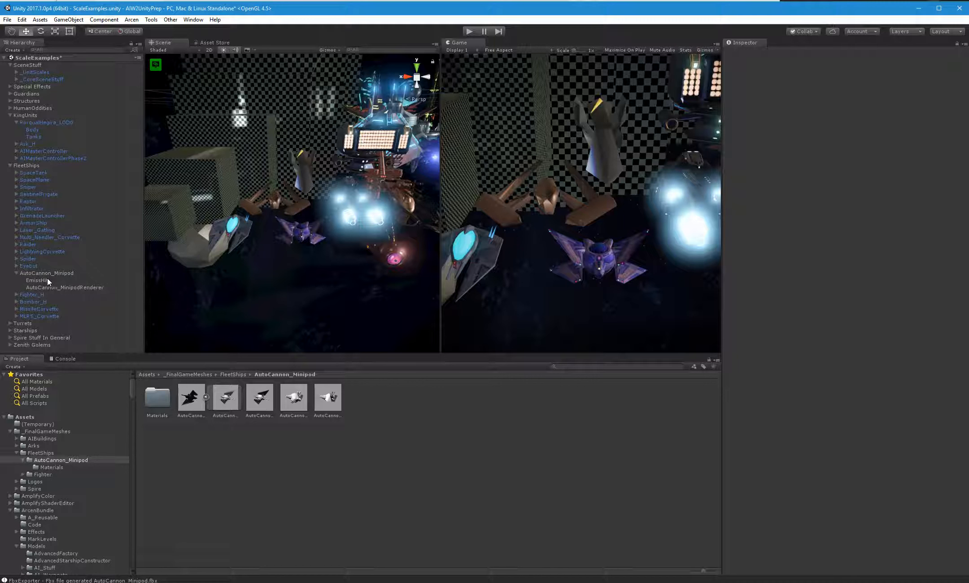
left_click(32, 274)
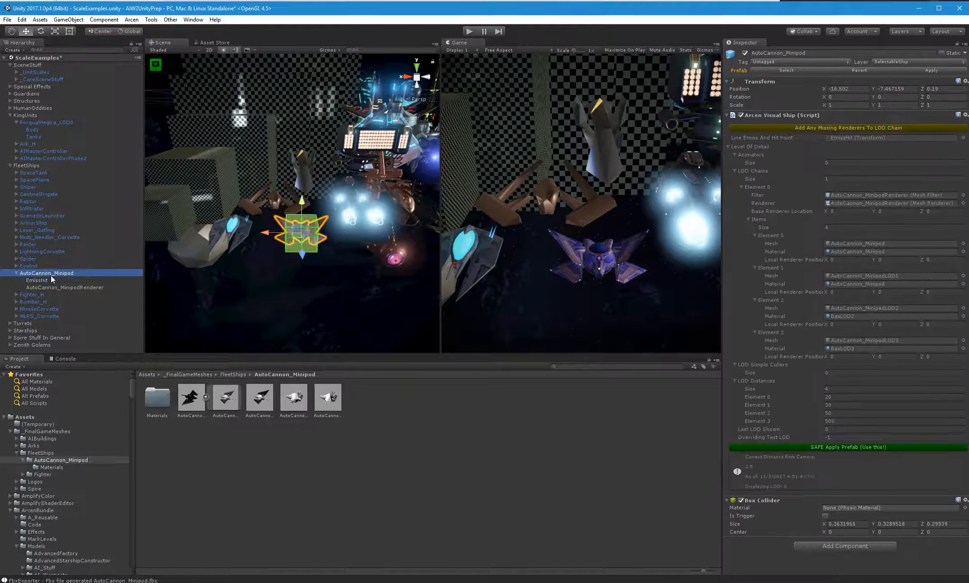
left_click(937, 71)
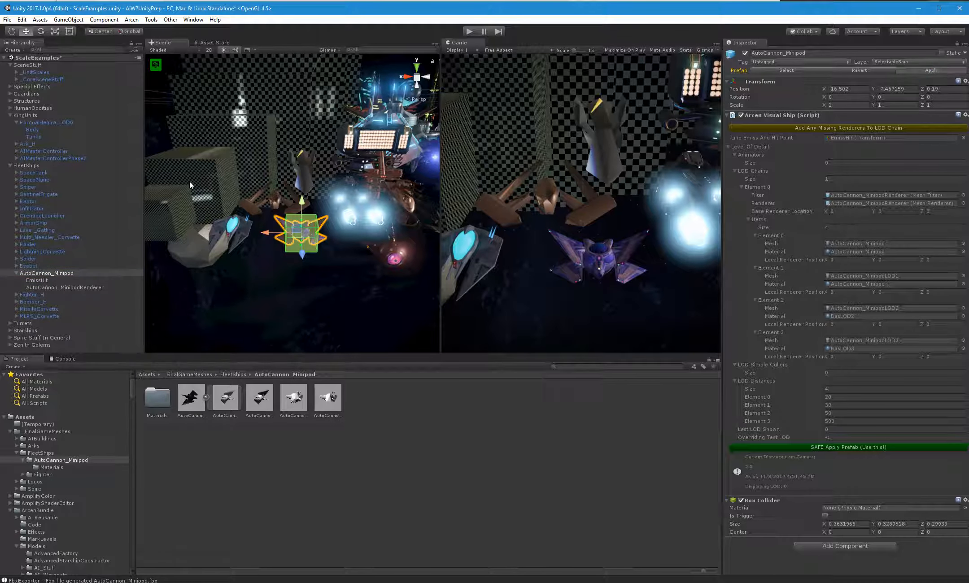
- Reveal AutoCannon_Minipod.fbx in File Explorer and arrange that window alongside the ModelsToPaint folder in Google Drive
left_click(207, 457)
right_click(187, 403)
left_click(208, 419)
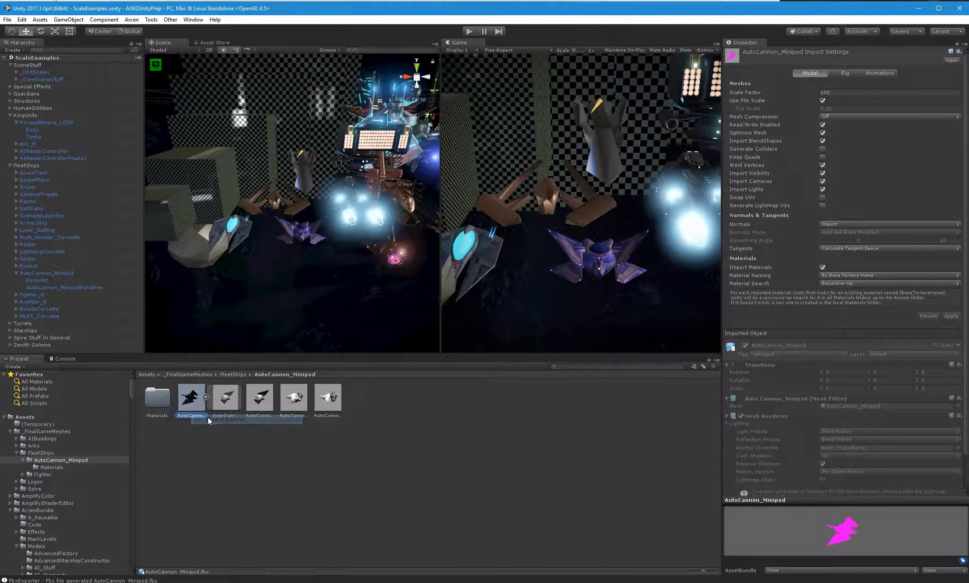
left_click_drag(541, 7, 551, 220)
left_click(428, 1)
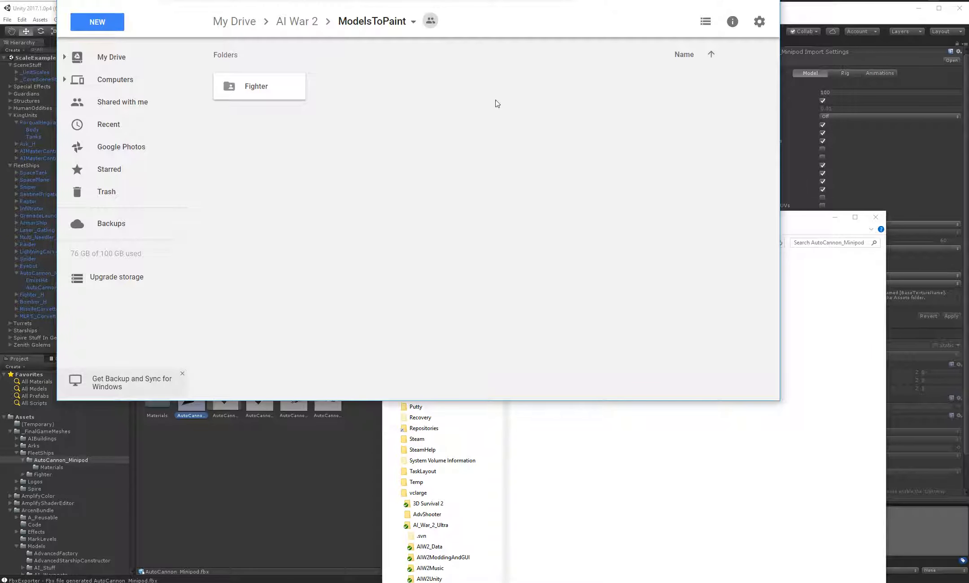
left_click(690, 489)
right_click(302, 137)
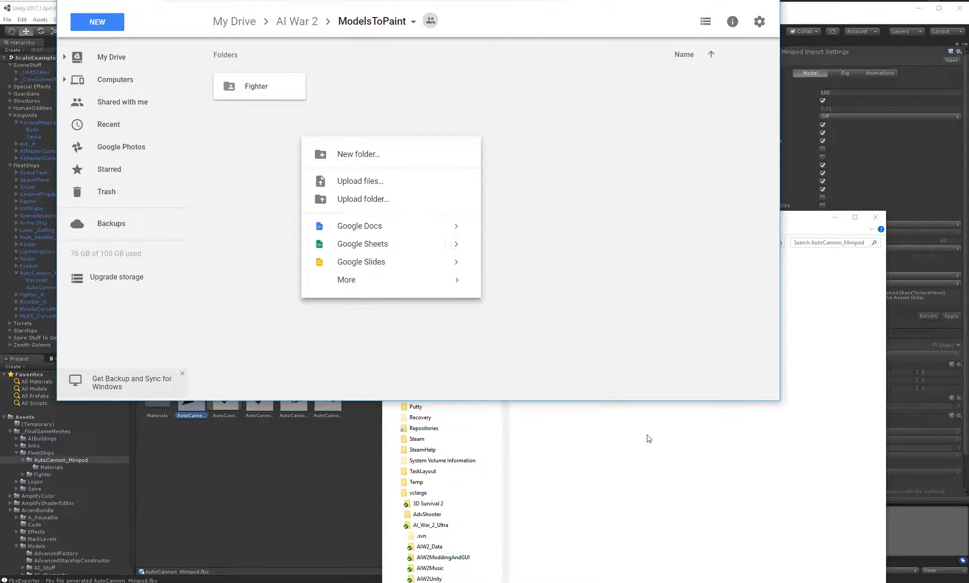
left_click(586, 439)
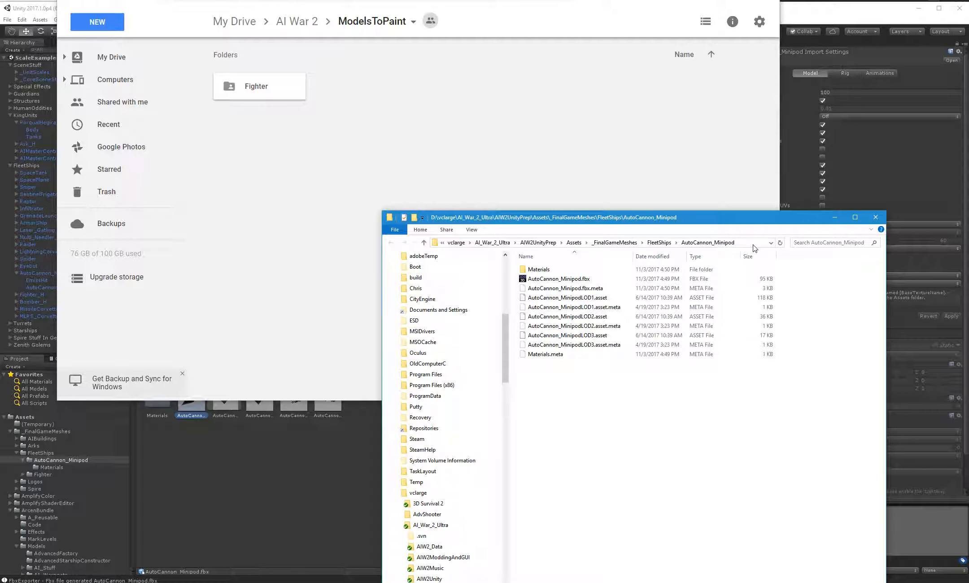
- Copy the AutoCannon_Minipod folder name, create a Google Drive folder with that name in ModelsToPaint, and open it
left_click(635, 243)
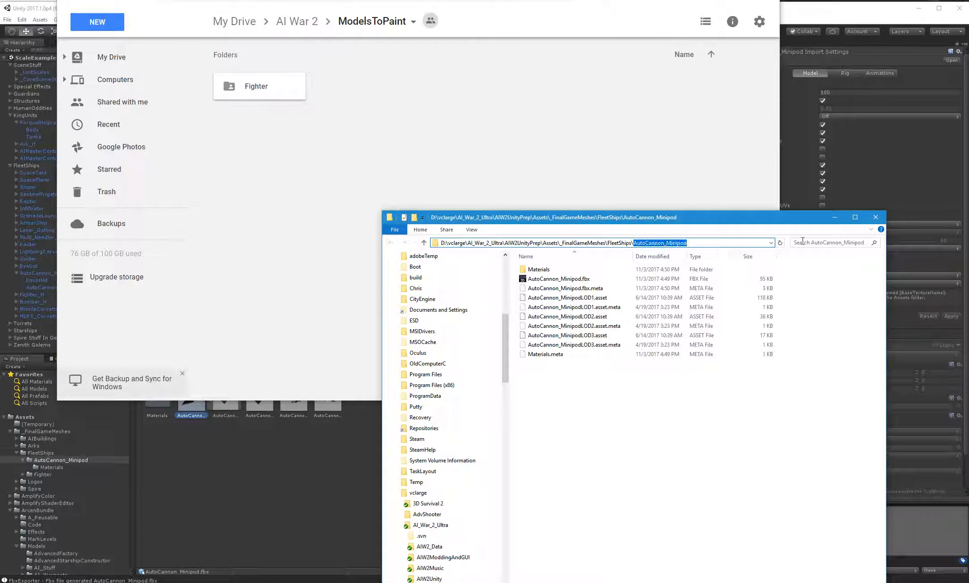
left_click(394, 127)
right_click(395, 128)
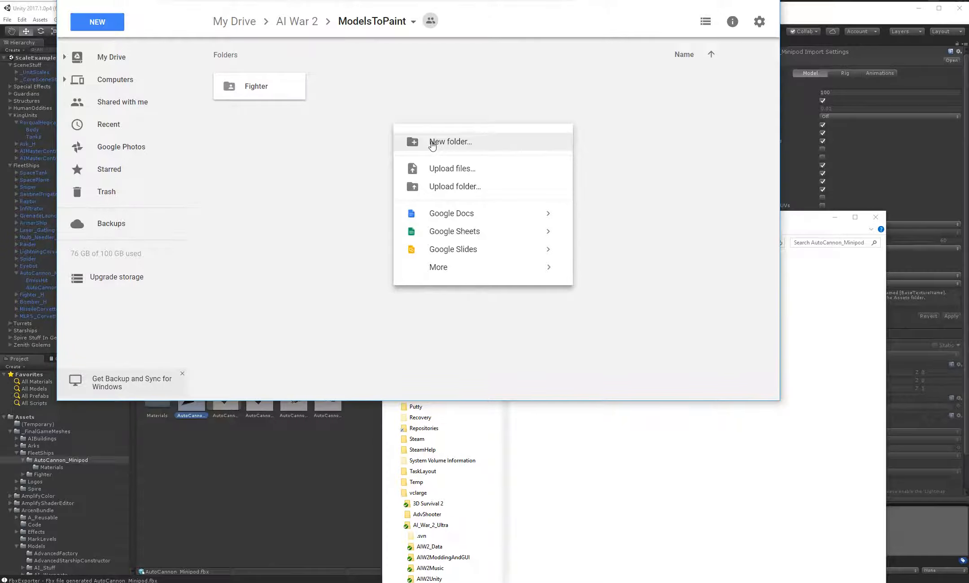
left_click(432, 141)
type("AutoCannon_Minipod")
left_click(471, 214)
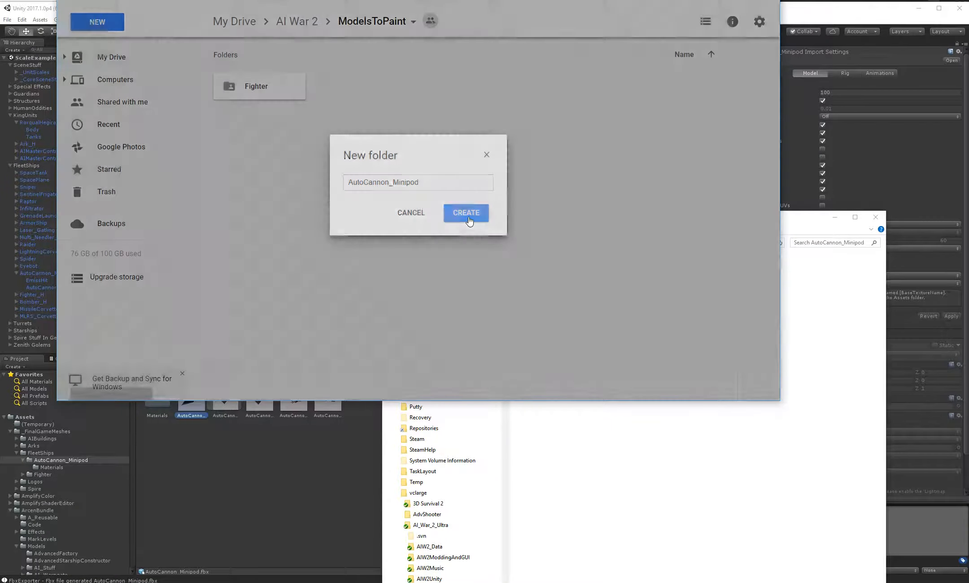
double_click(281, 97)
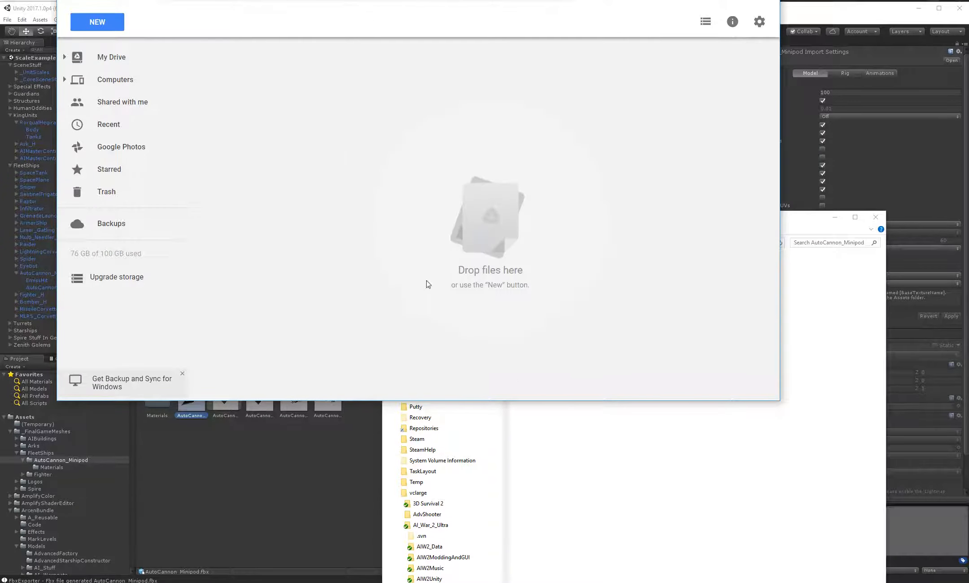
- Upload AutoCannon_Minipod.fbx from File Explorer to the new AutoCannon_Minipod folder in Google Drive
left_click(605, 413)
left_click(579, 280)
left_click_drag(579, 280, 431, 152)
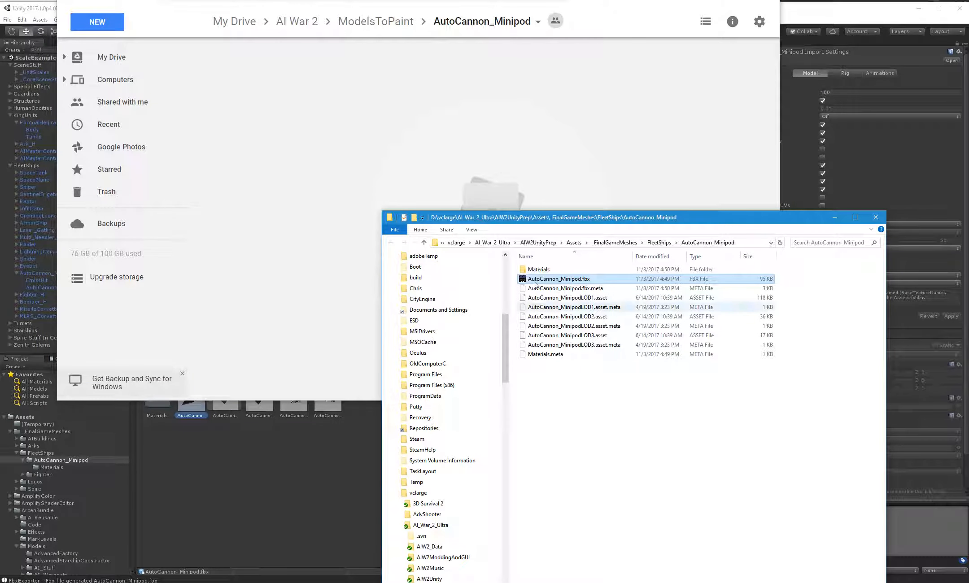
- Upload AutoCannon_Minipod_Diff.png, AutoCannon_Minipod_Emiss.png and AutoCannon_Minipod_NM.png from the Materials folder to the same Drive folder
double_click(538, 270)
left_click(561, 326)
left_click(552, 307, "ctrl")
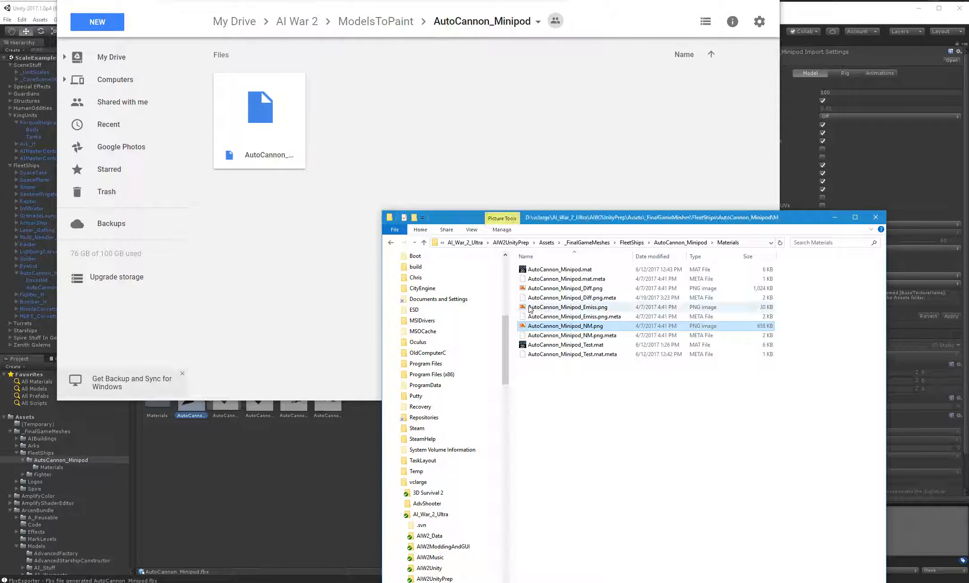
left_click(541, 290, "ctrl")
left_click_drag(541, 290, 421, 167)
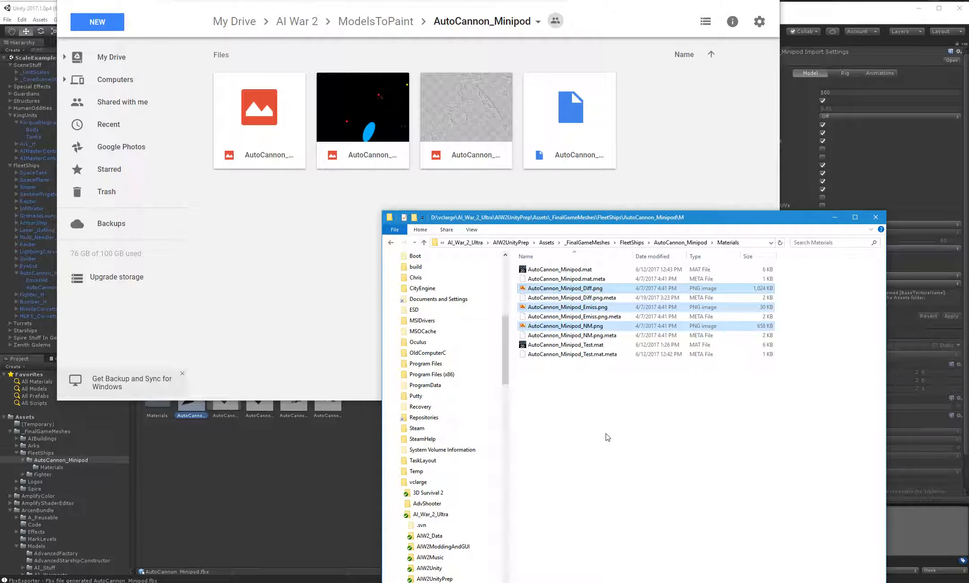
- Close the AutoCannon_Minipod File Explorer window and return to the ModelsToPaint folder in Google Drive
key("alt+Left")
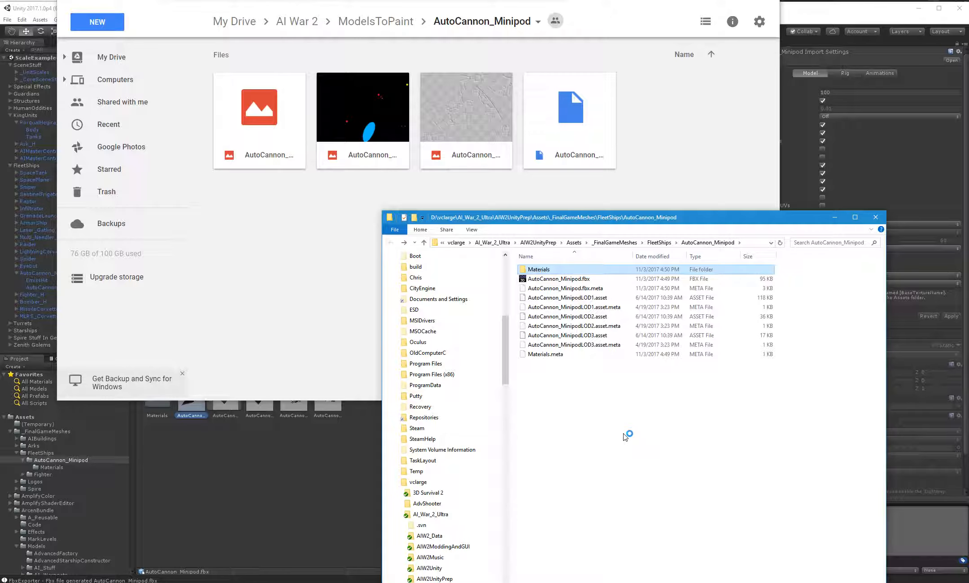
left_click(637, 433)
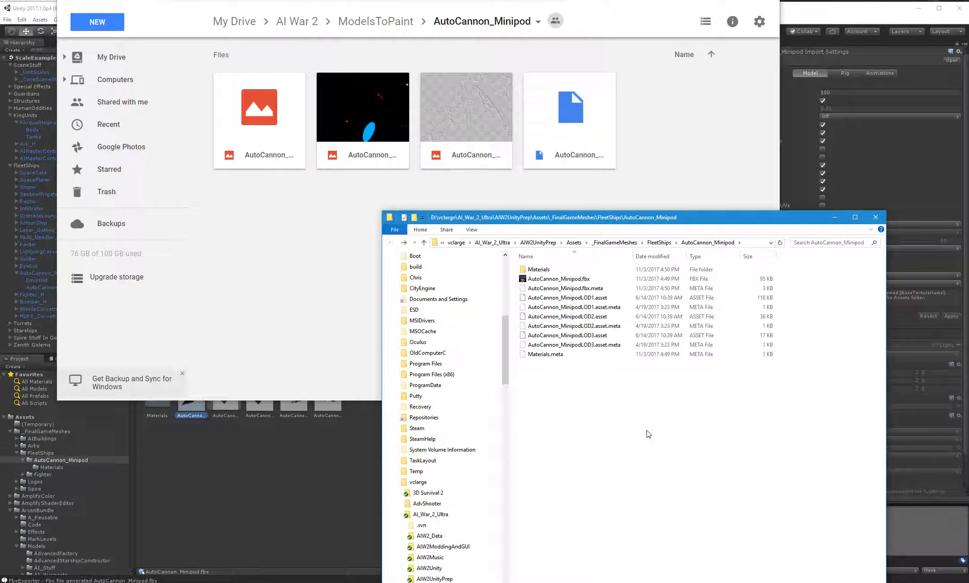
left_click(878, 221)
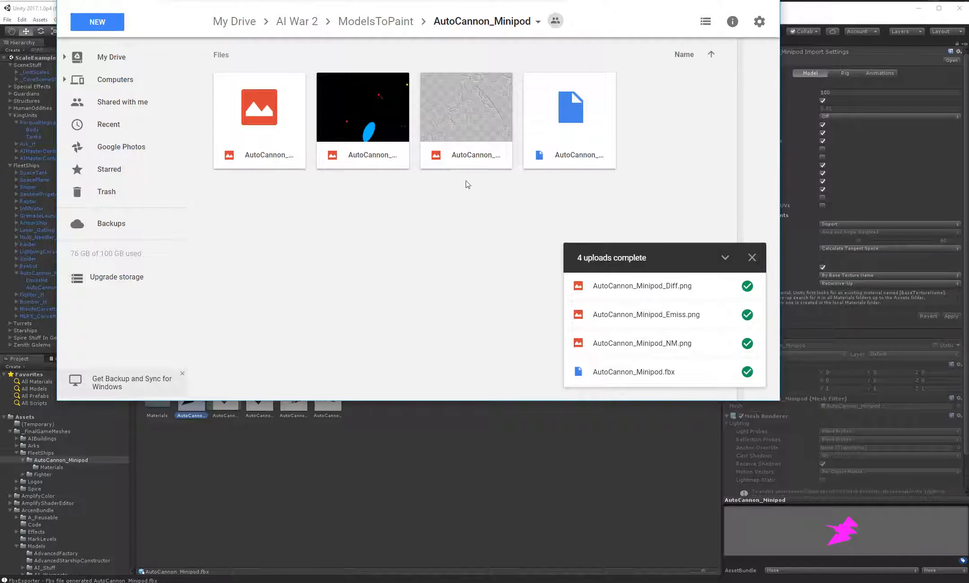
left_click(375, 22)
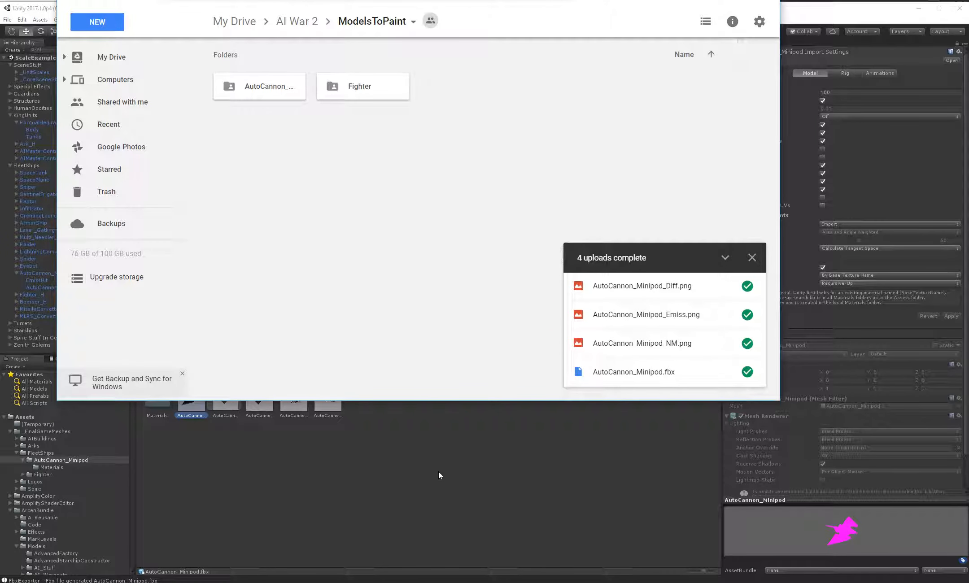
- Switch to File Explorer, start an SVN commit for the AI_War_2_Ultra folder, and include all changed files
left_click(379, 484)
key("alt+Tab")
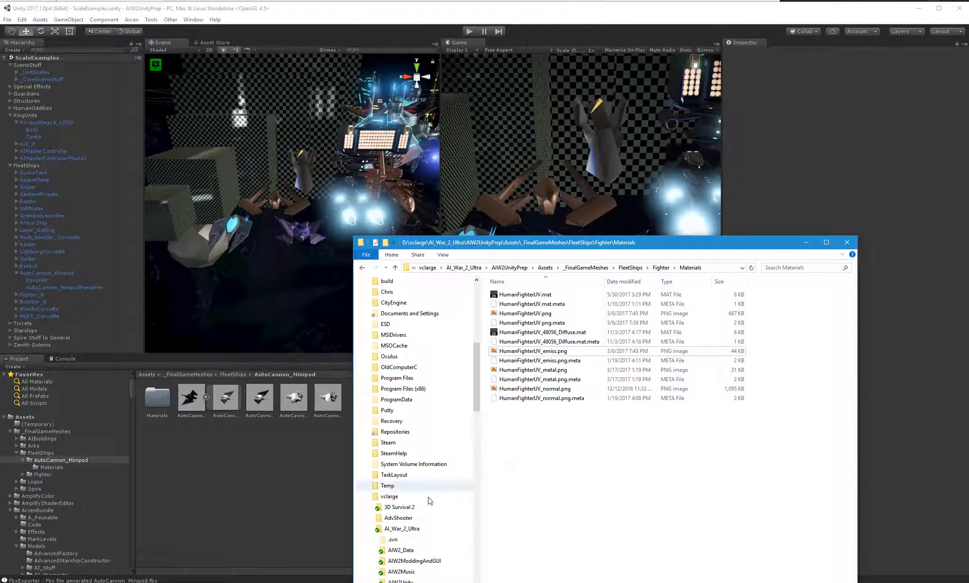
right_click(403, 530)
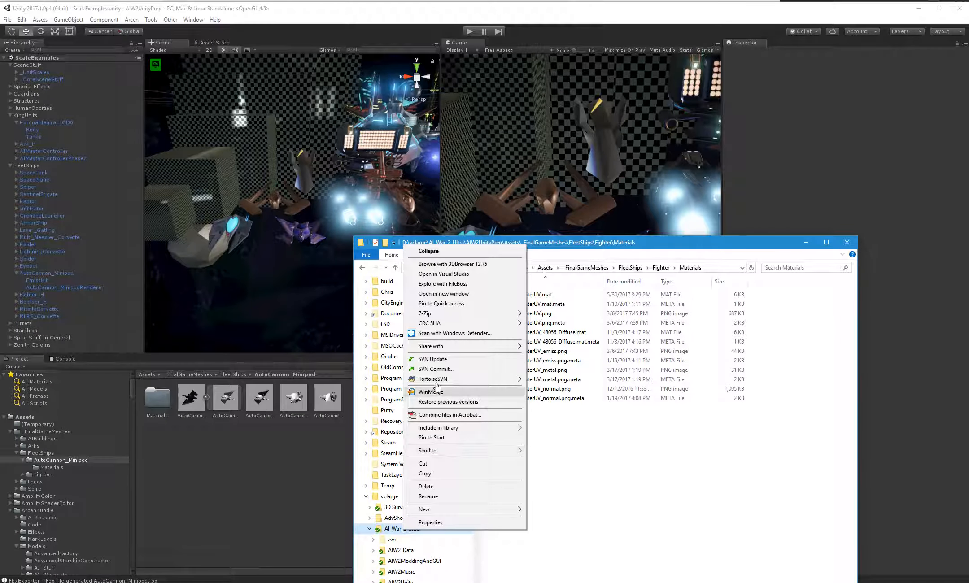
left_click(435, 369)
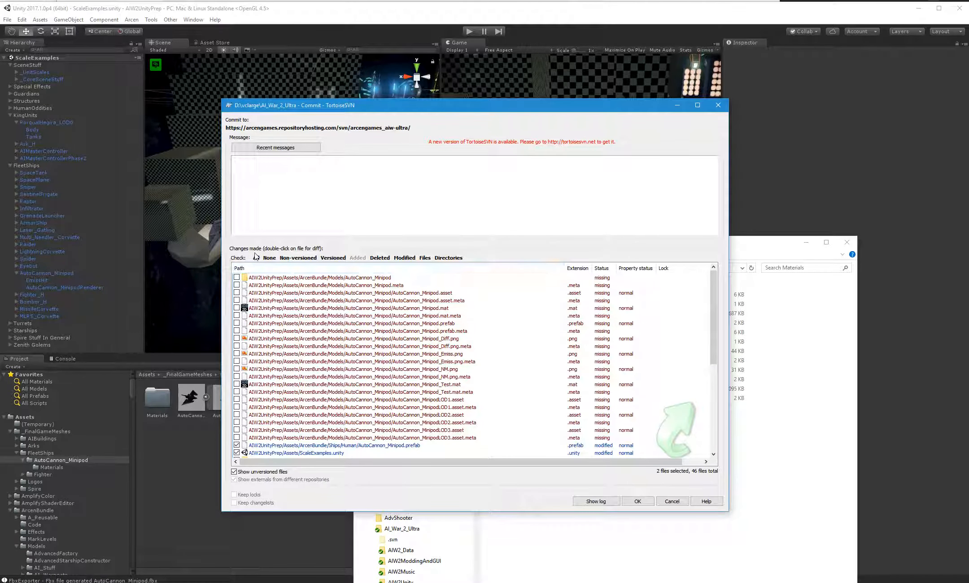
left_click(256, 259)
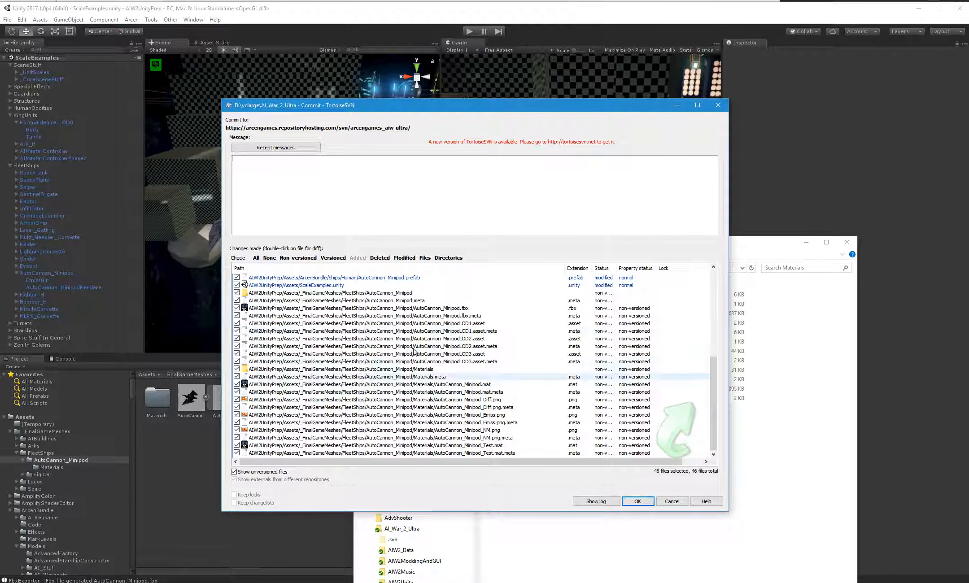
- Revert ScaleExamples.unity and commit the remaining files with the message "-autocannon minipod prefab changes."
left_click(324, 288)
right_click(323, 288)
left_click(341, 314)
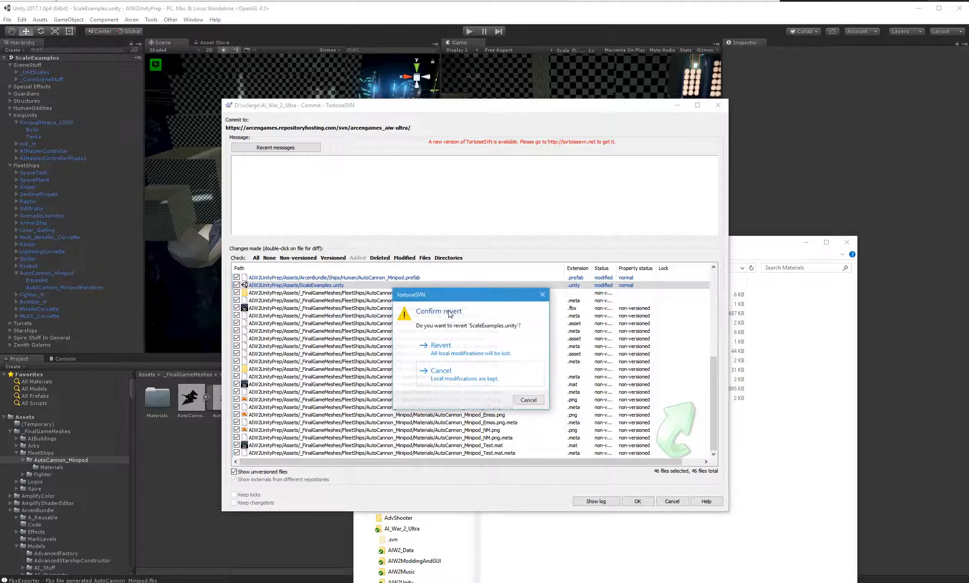
left_click(448, 350)
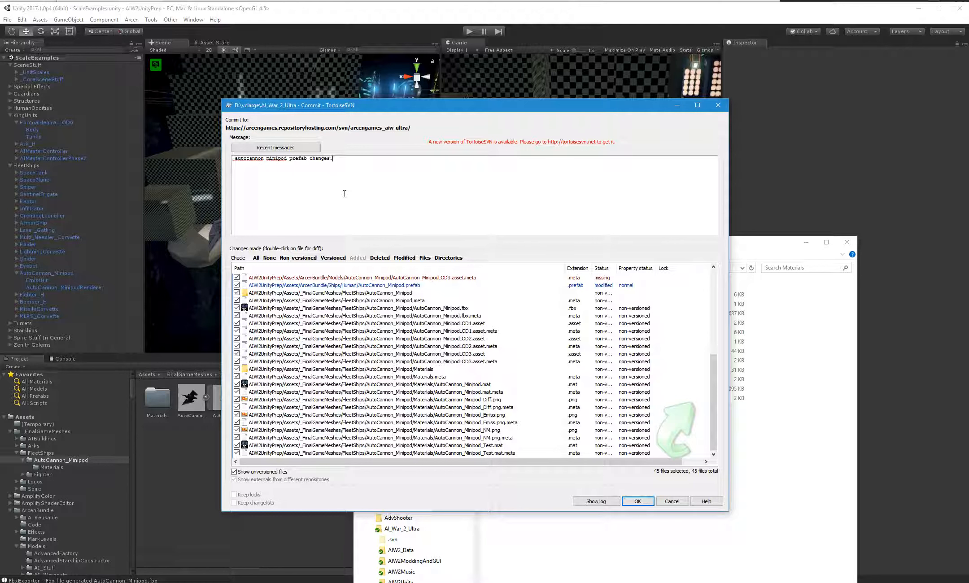
left_click(637, 501)
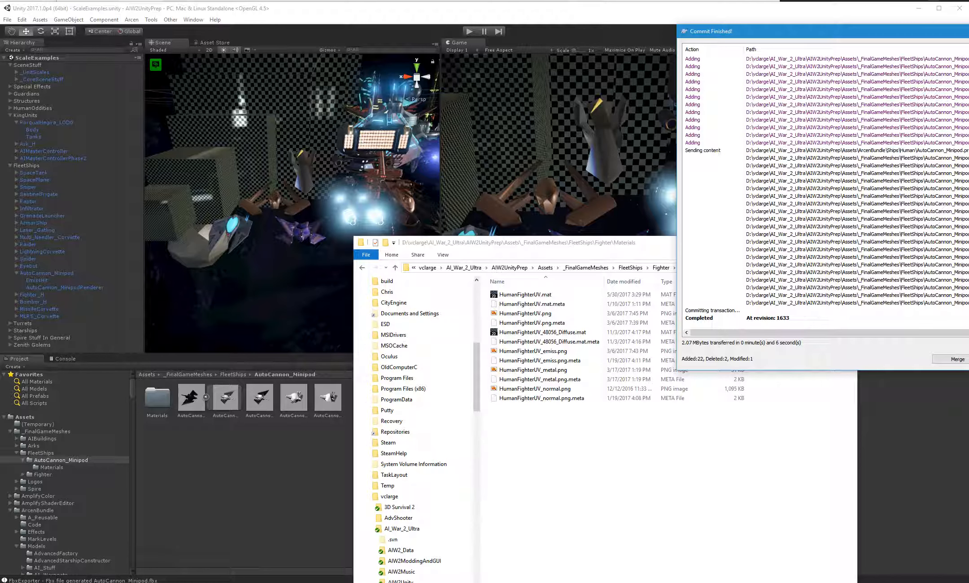
- Return to Unity and reload the externally modified ScaleExamples scene
left_click(258, 318)
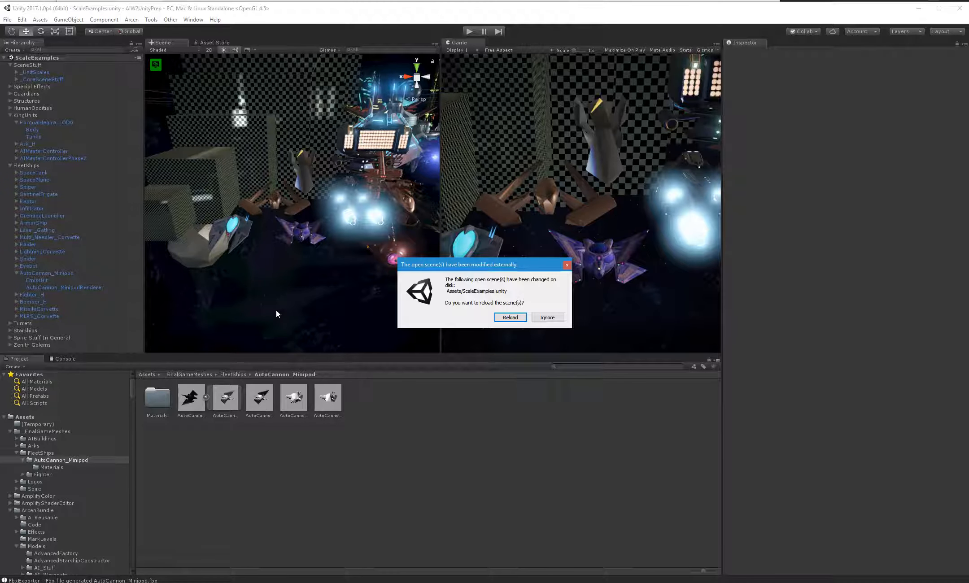
left_click(511, 318)
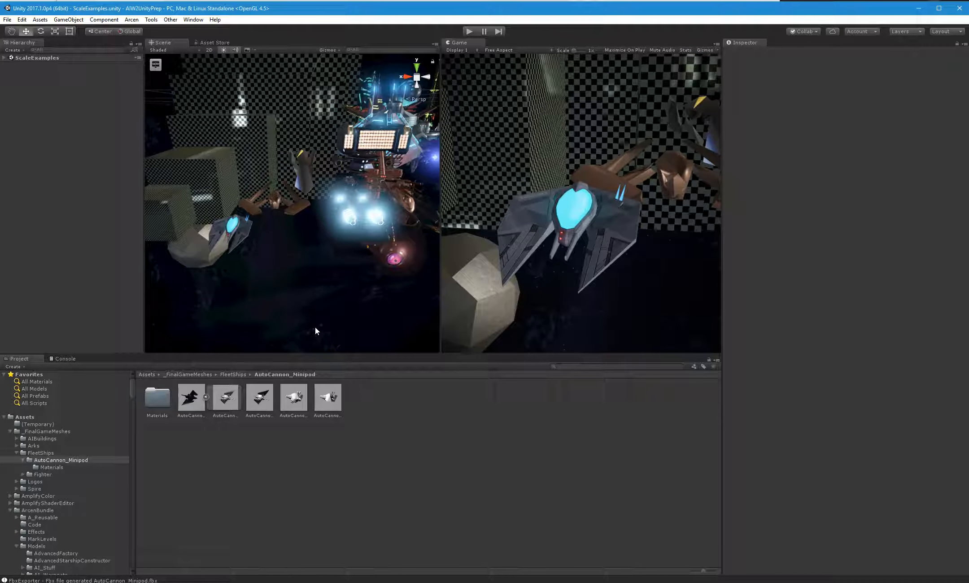
- Revert the AutoCannon_MinipodRenderer object under AutoCannon_Minipod to its prefab state
left_click_drag(330, 288, 377, 236, "alt")
left_click(256, 259)
key("f")
left_click(387, 232)
left_click(64, 216)
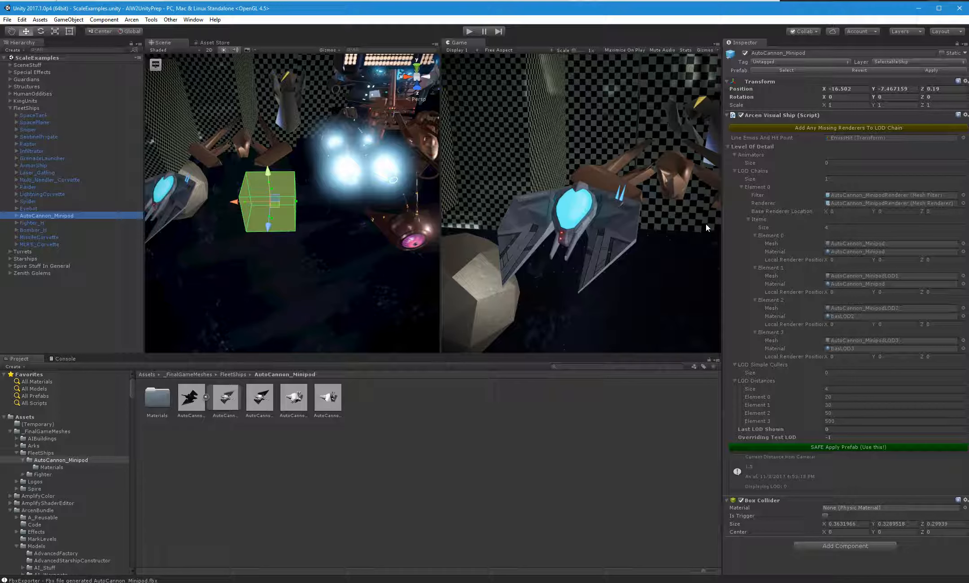
left_click(16, 216)
left_click(35, 230)
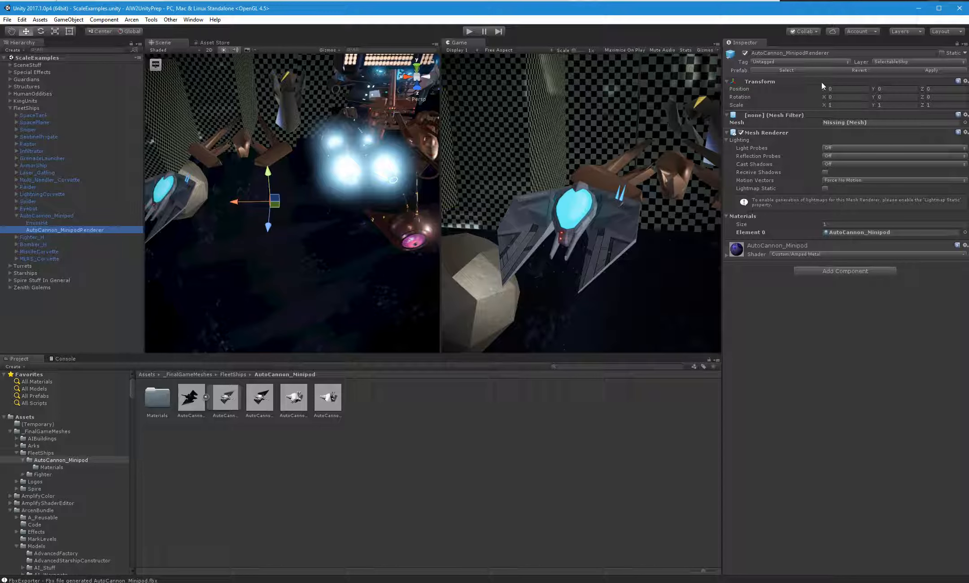
left_click(855, 71)
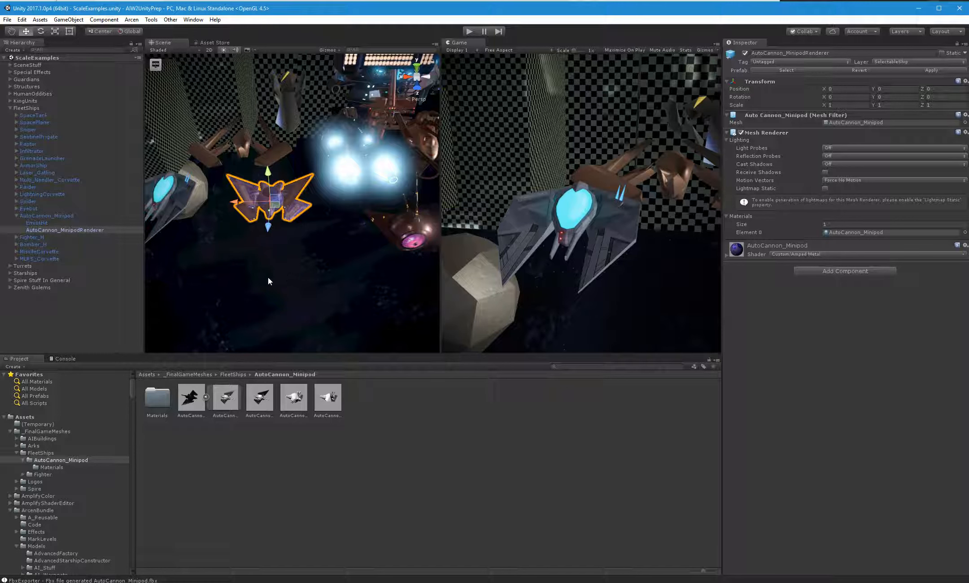
- Apply the AutoCannon_Minipod ship to its prefab with the safe apply option, and deselect it
left_click(252, 274)
left_click(52, 218)
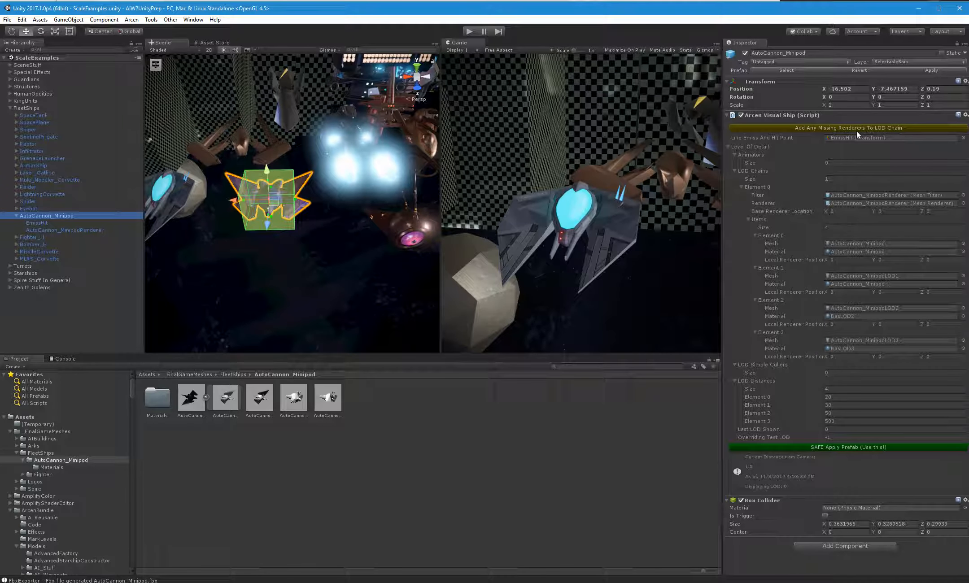
left_click(857, 447)
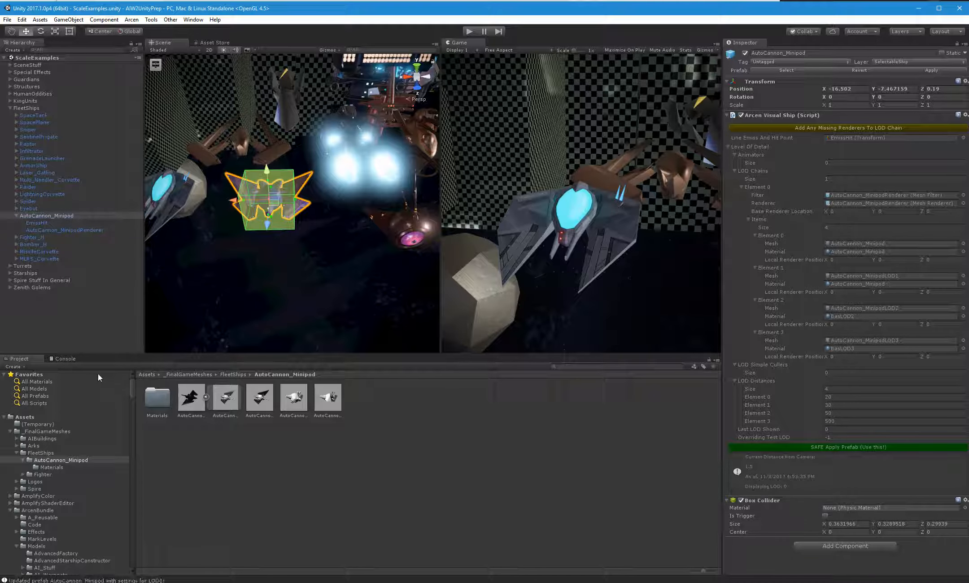
left_click(89, 318)
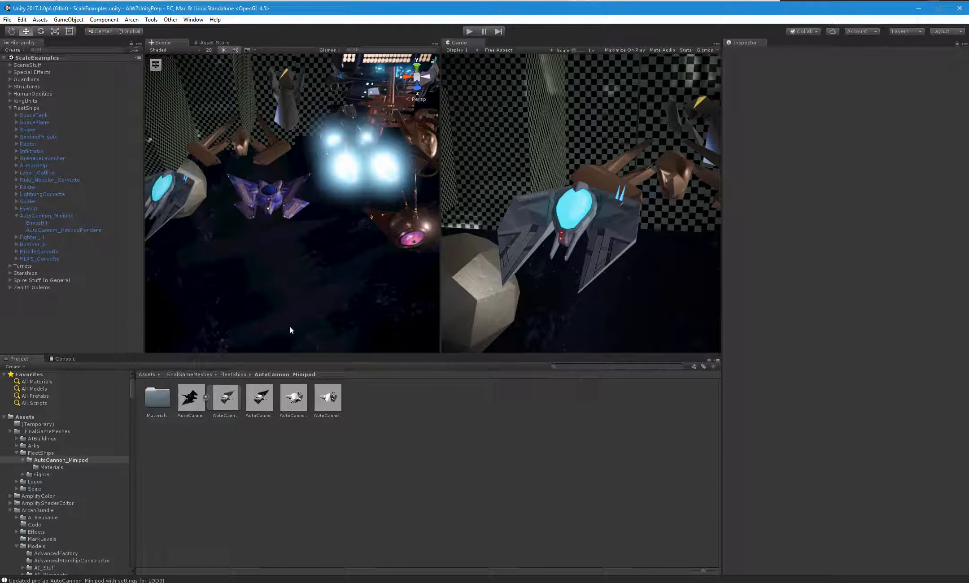
- Find the guardian ships in the scene, select AIMLRSGuardian3, and collapse the FleetShips group in the hierarchy
right_click_drag(289, 327, 268, 304)
key("w")
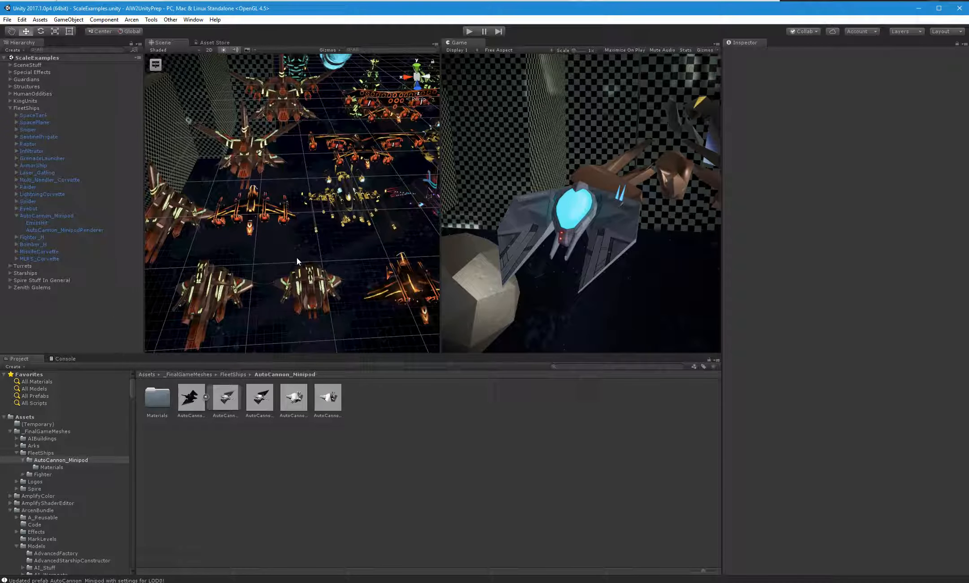
left_click(264, 220)
scroll(37, 231, "down", 3)
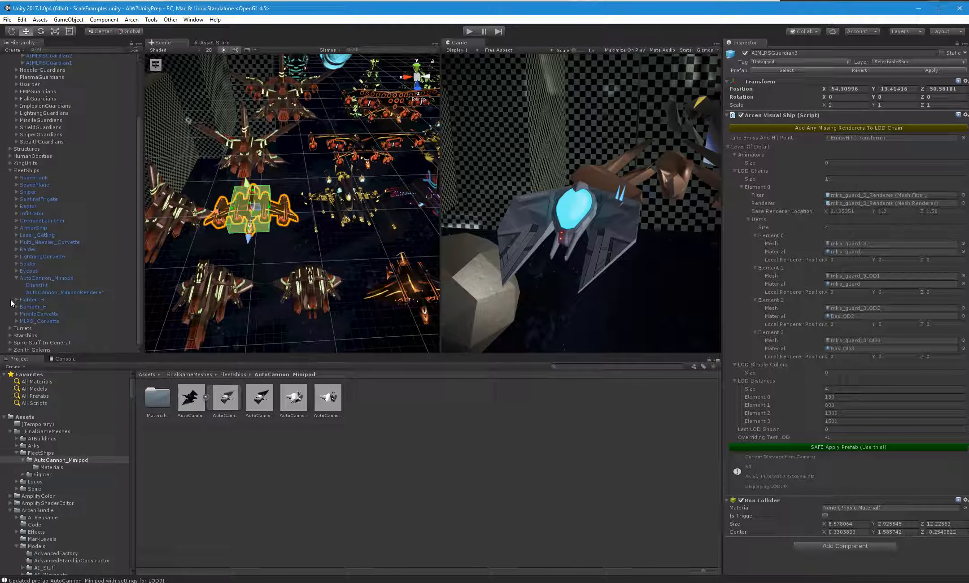
left_click(5, 185)
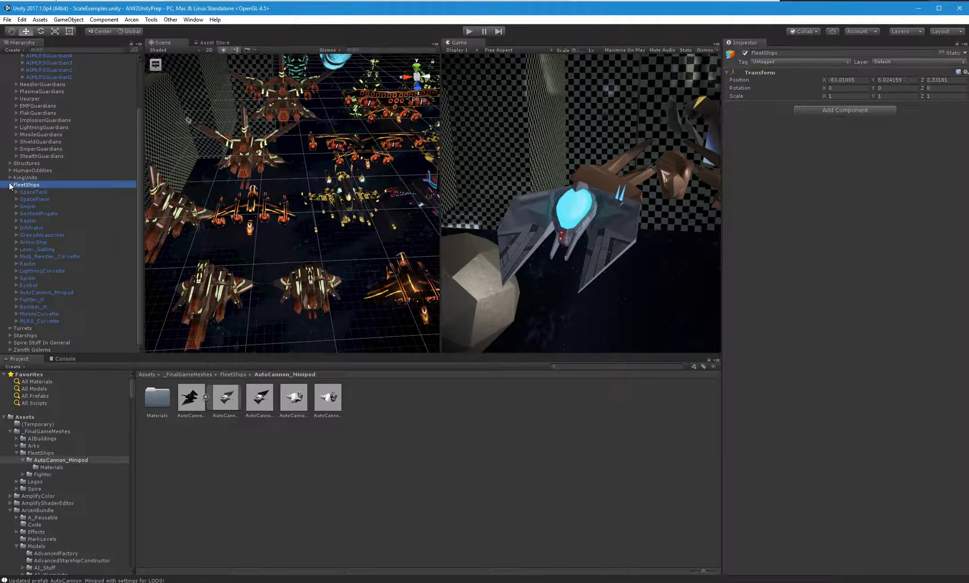
left_click(9, 185)
- Examine AIMLRSGuardian3 and AIMLRSGuardian1 up close in the scene to compare the MLRS guardian models
mouse_move(242, 233)
left_mouse_down("alt")
mouse_move(318, 246)
mouse_move(215, 225)
mouse_move(265, 234)
mouse_move(231, 239)
left_mouse_up("alt")
left_click(196, 220)
key("f")
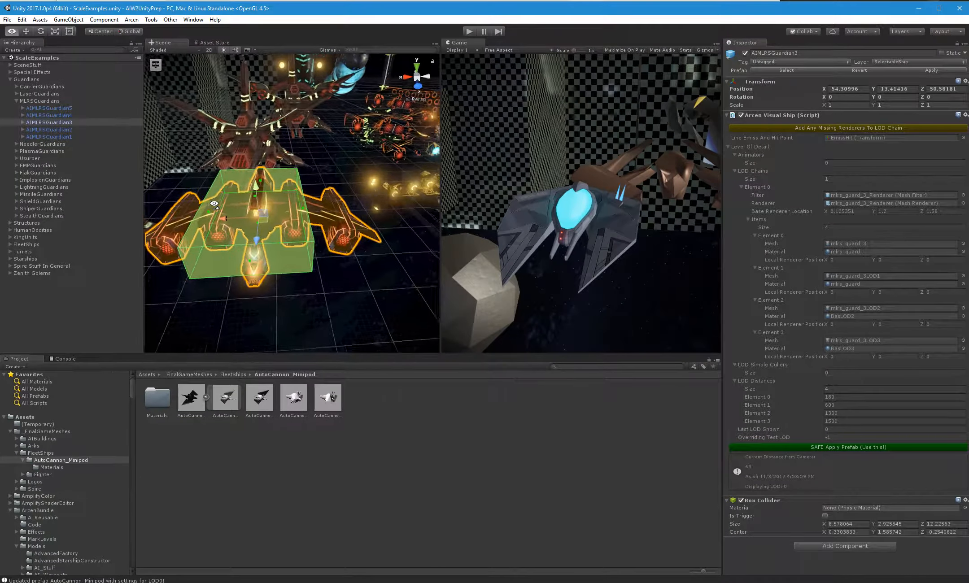
left_click(370, 278)
right_click_drag(370, 277, 304, 225)
left_click(305, 225)
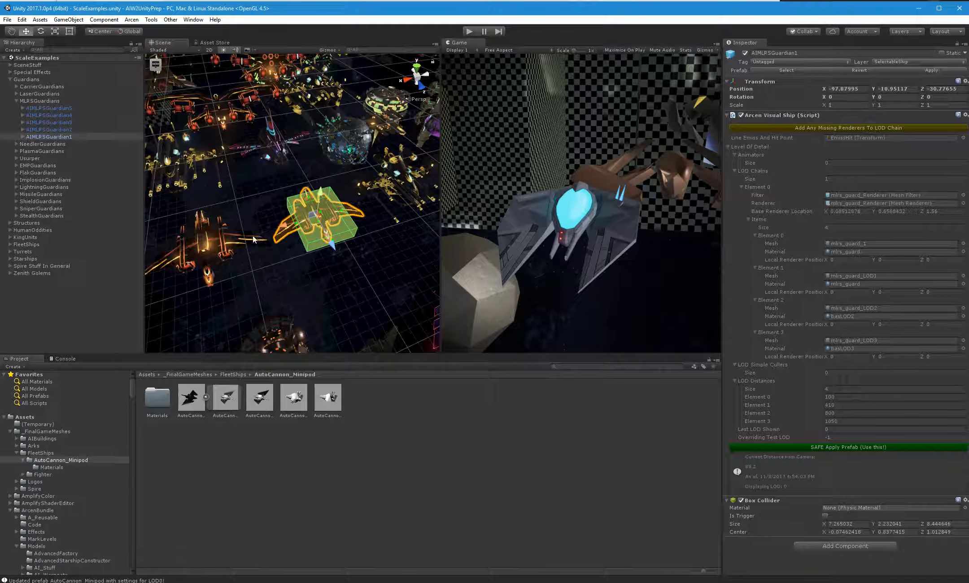
- Try removing AIMLRSGuardian1 and AIMLRSGuardian2 from the scene, and undo the deletions
left_click(210, 249)
right_click_drag(315, 238, 236, 203)
key("Delete")
left_click(202, 161)
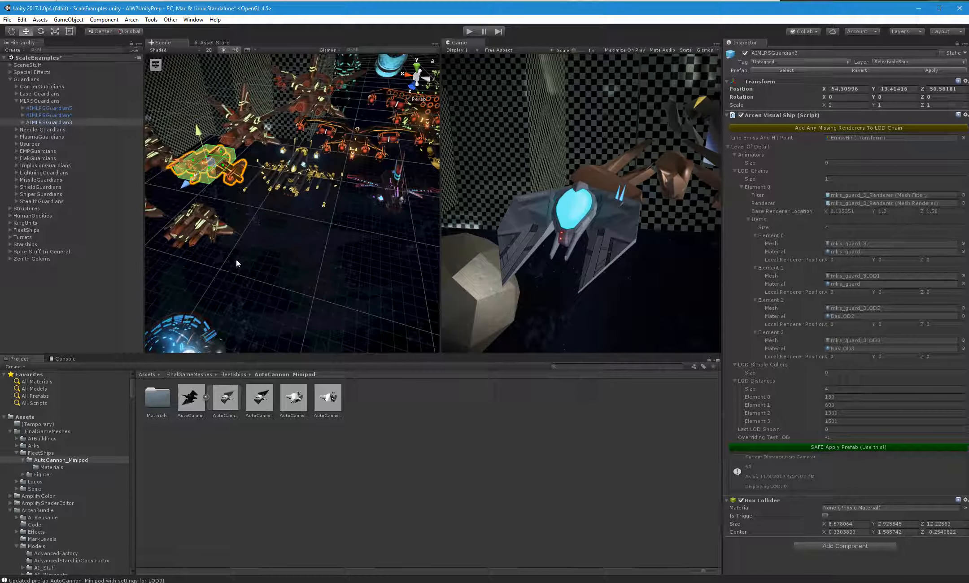
right_click_drag(236, 260, 263, 249)
key("ctrl+z")
key("ctrl+z")
key("ctrl+z")
- Try deleting MLRS guardian ships again, including AIMLRSGuardian1, and undo until all five are restored
key("w")
right_click_drag(316, 271, 257, 149)
left_click(272, 178)
key("Delete")
left_click(277, 218)
key("Delete")
right_click_drag(278, 220, 334, 236)
key("ctrl+z")
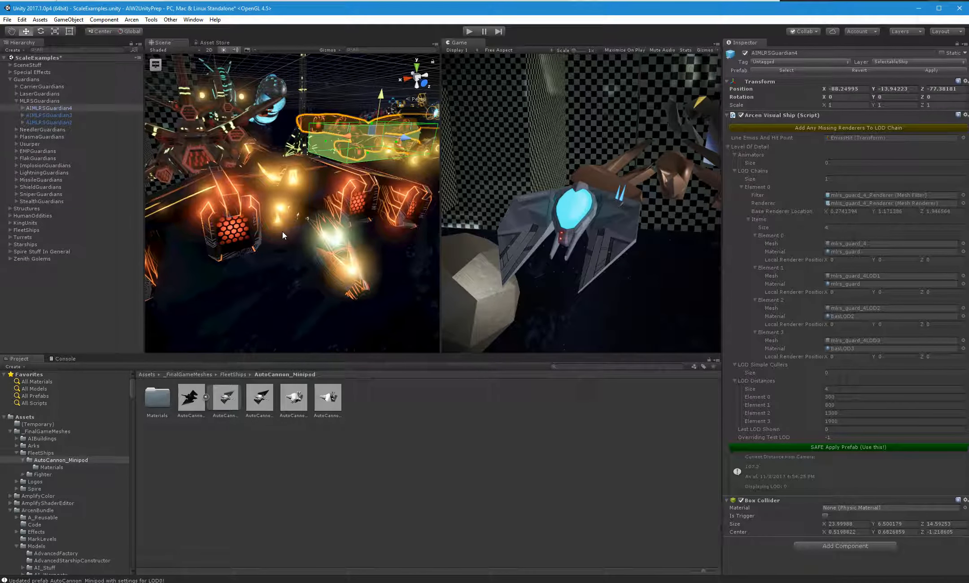
key("ctrl+z")
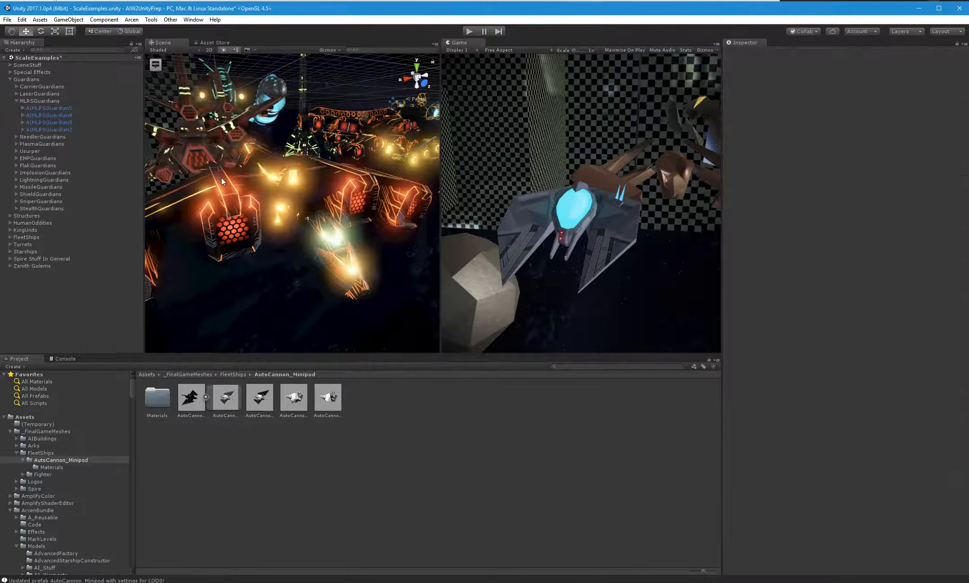
key("ctrl+z")
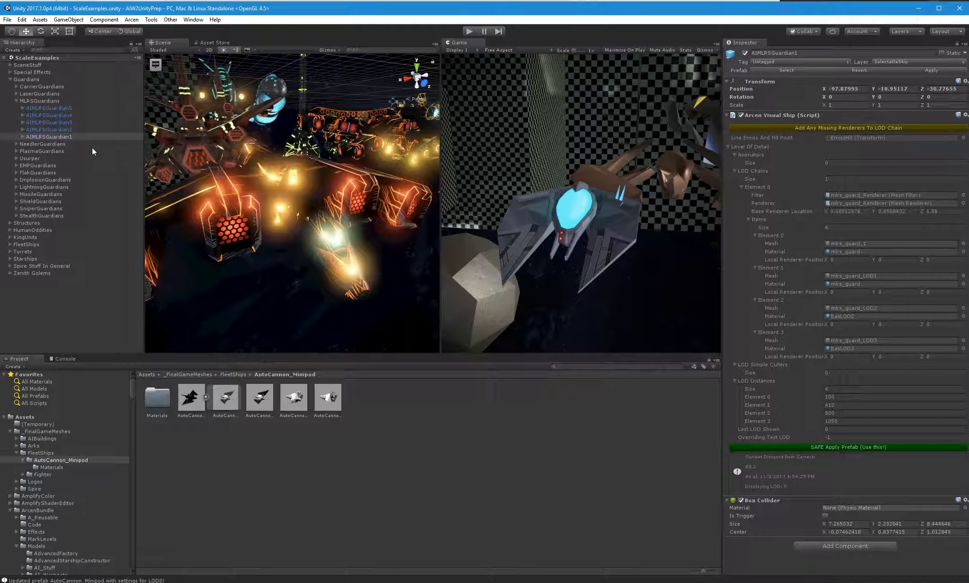
- Expand AIMLRSGuardian2, select its mlrs_guard_2_Renderer, and locate the mlrs_guard_2 mesh asset in the project
right_click_drag(264, 221, 229, 274)
right_click_drag(237, 233, 204, 263)
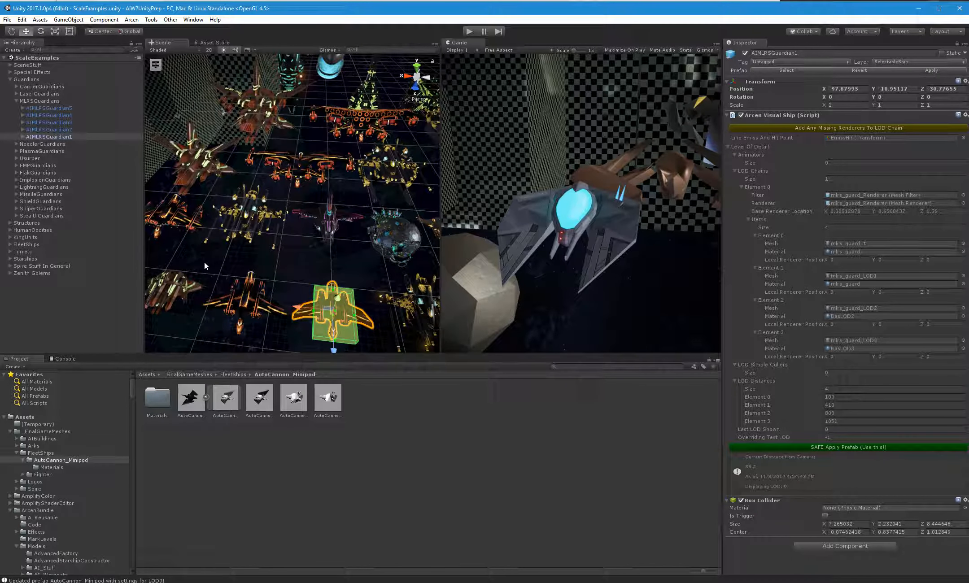
mouse_move(288, 272)
right_mouse_down()
mouse_move(283, 280)
mouse_move(319, 232)
mouse_move(266, 241)
mouse_move(289, 277)
mouse_move(299, 272)
right_mouse_up()
left_click(297, 271)
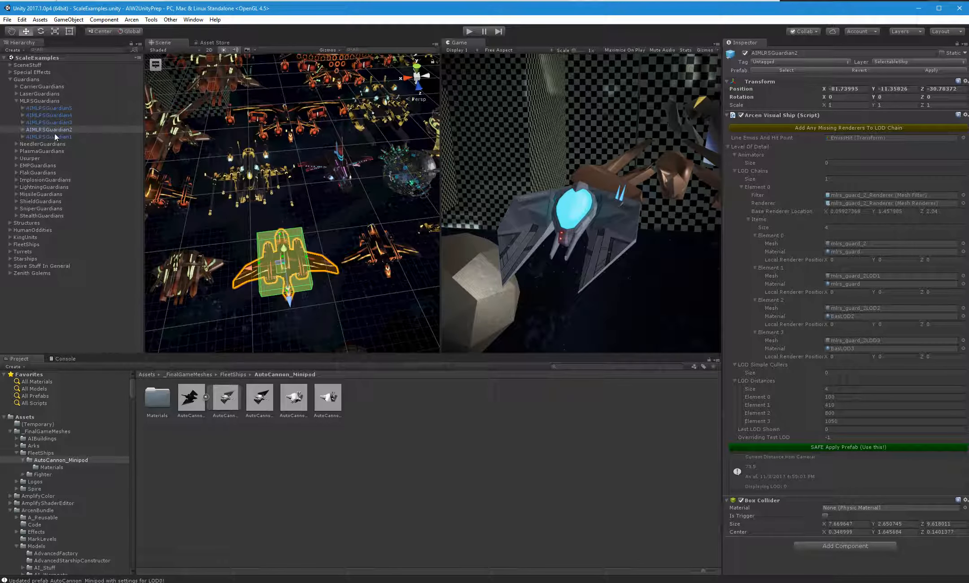
left_click(22, 129)
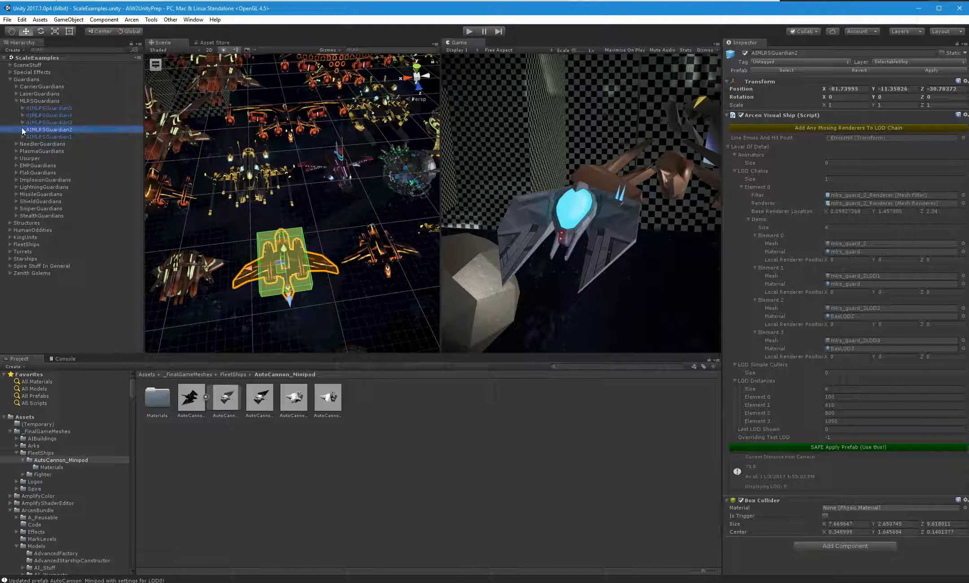
left_click(55, 138)
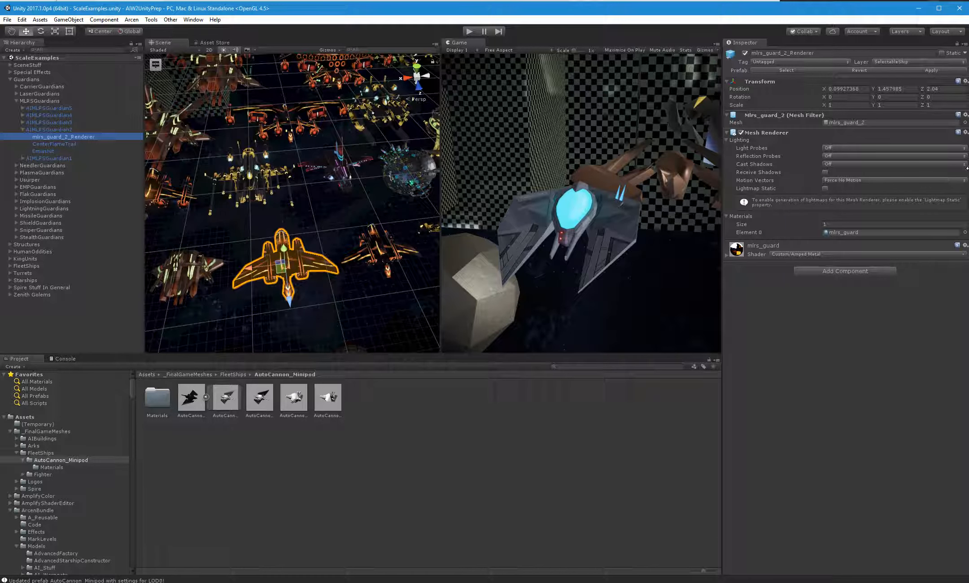
left_click(861, 124)
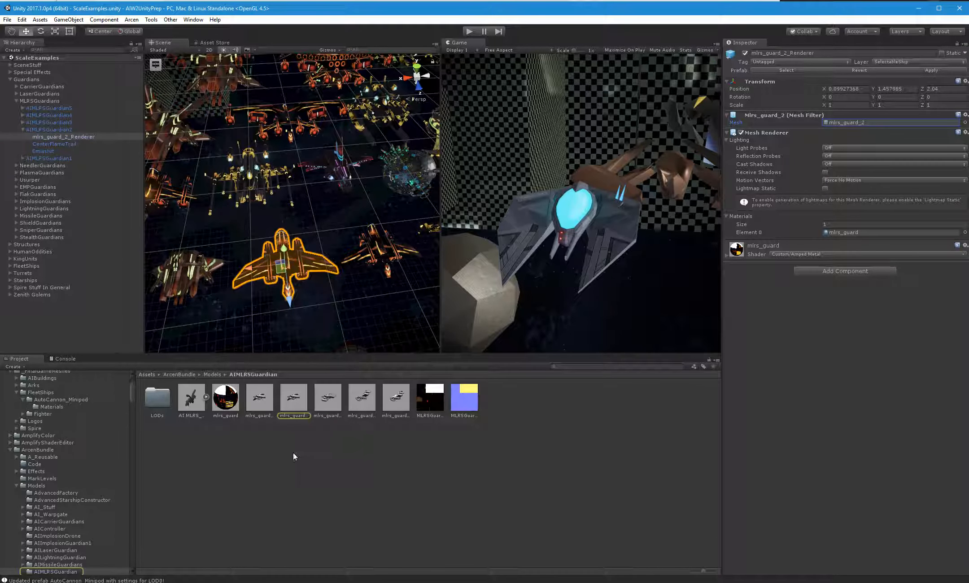
left_click(292, 399)
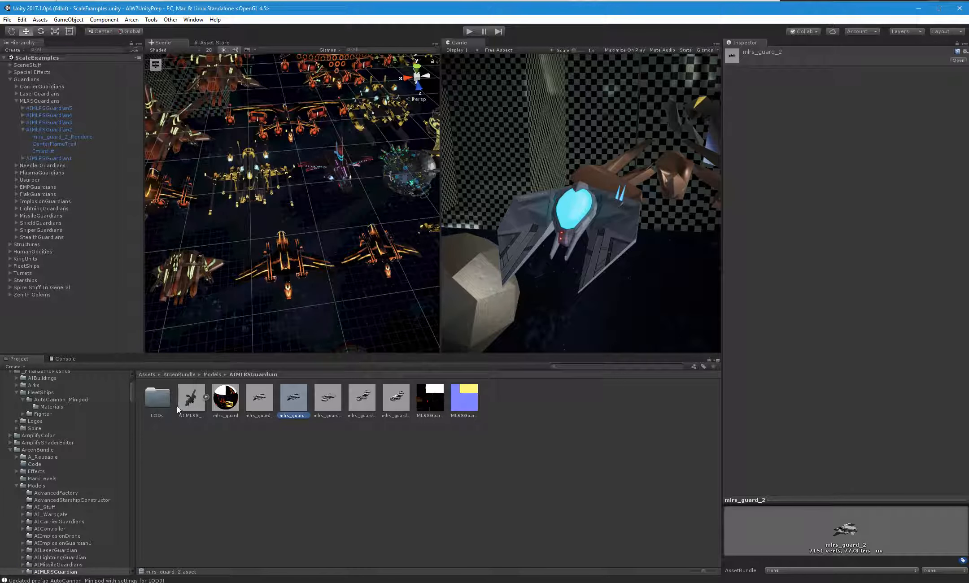
- Create a folder named Guardians inside _FinalGameMeshes
scroll(65, 438, "up", 3)
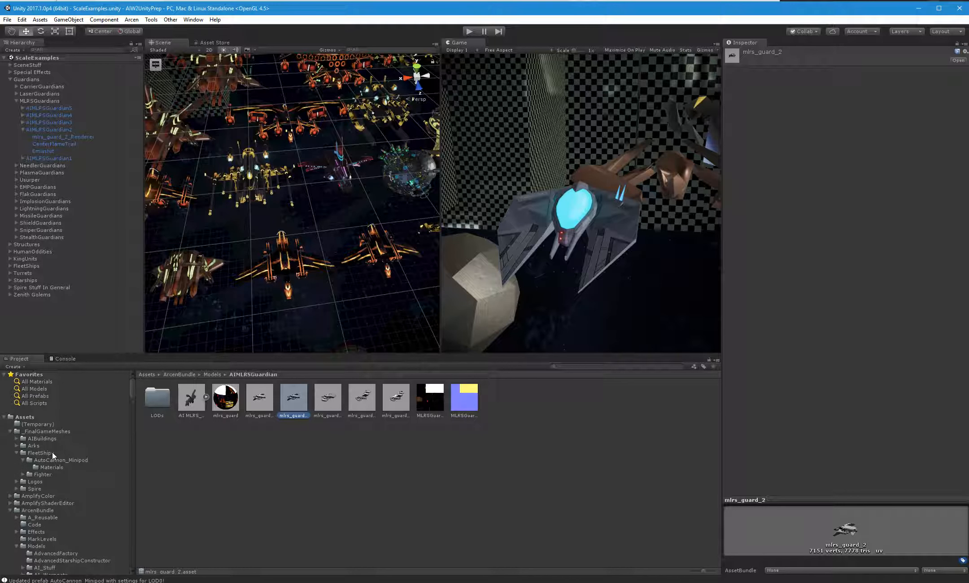
left_click(44, 432)
right_click(176, 434)
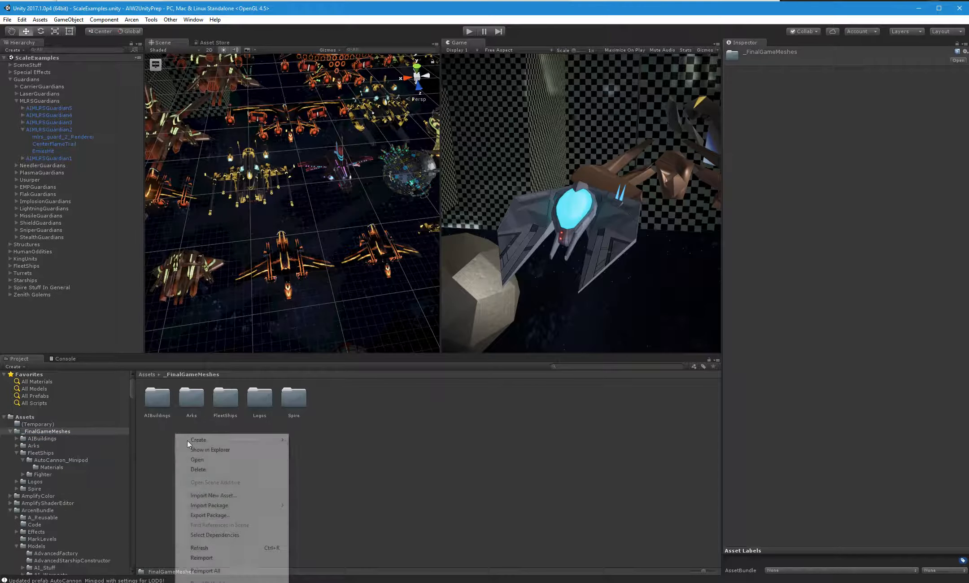
mouse_move(200, 439)
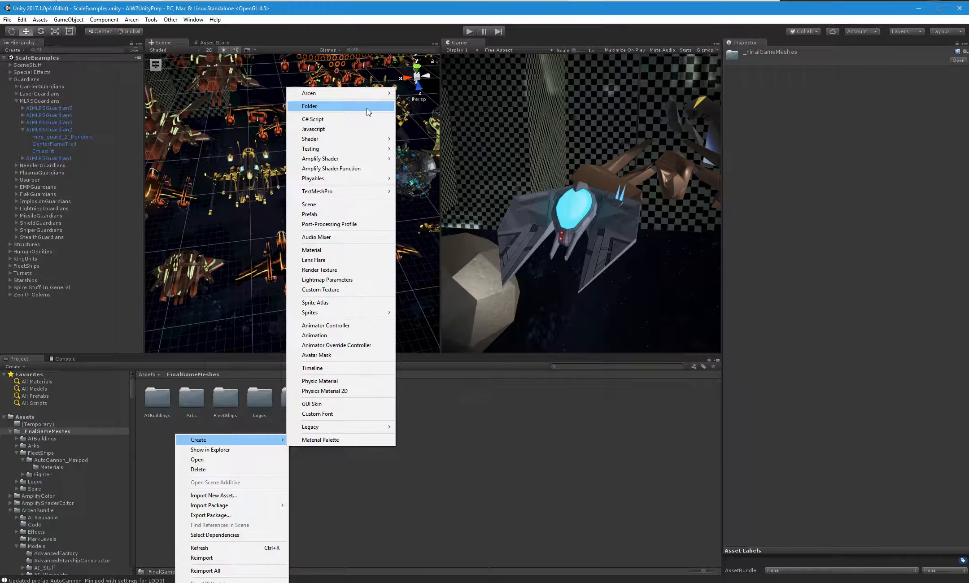
left_click(366, 106)
type("Guardians")
key("Return")
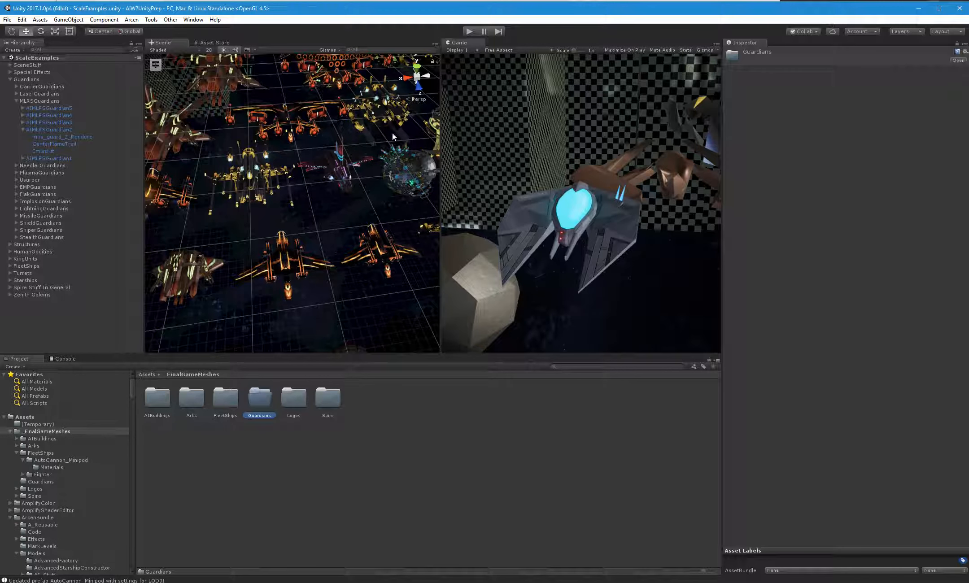
- Create a folder named MLRSGuardian inside the Guardians folder and open it
double_click(257, 403)
right_click(173, 419)
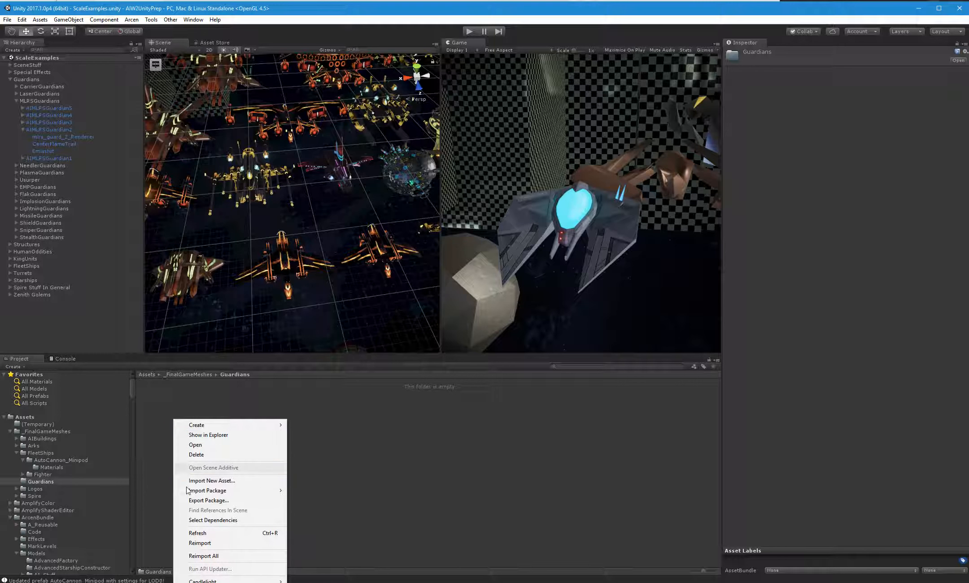
mouse_move(210, 427)
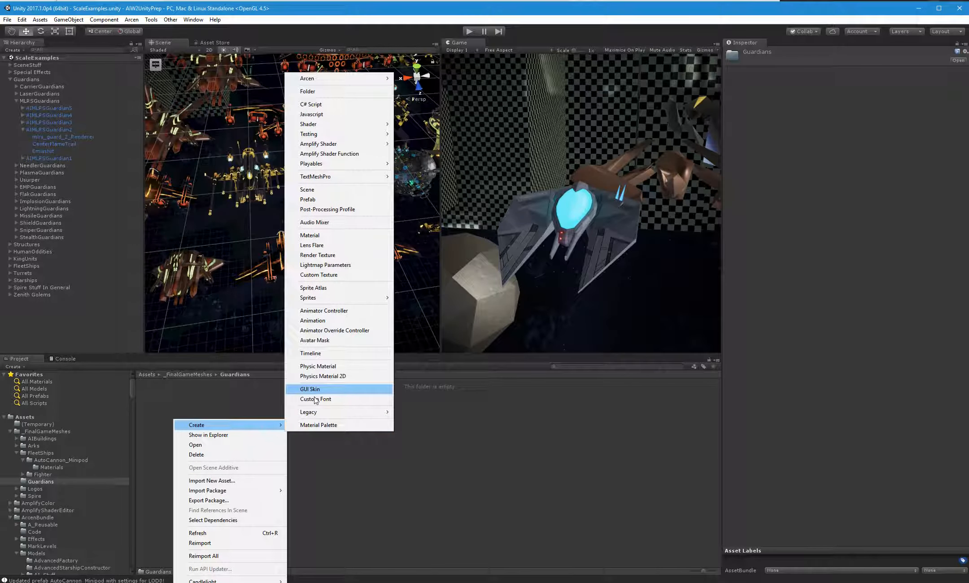
left_click(308, 91)
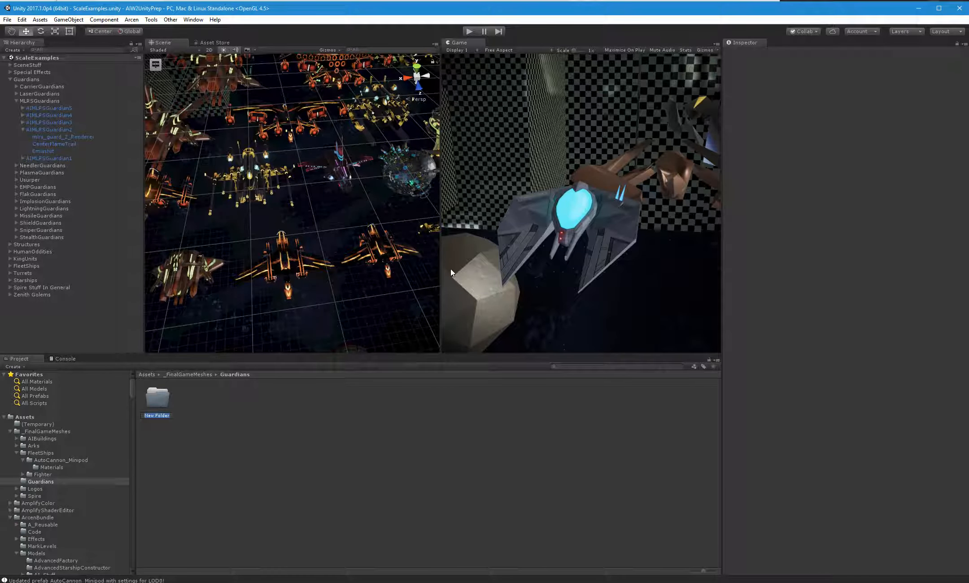
type("MLRSGuardian")
key("Return")
left_click(17, 482)
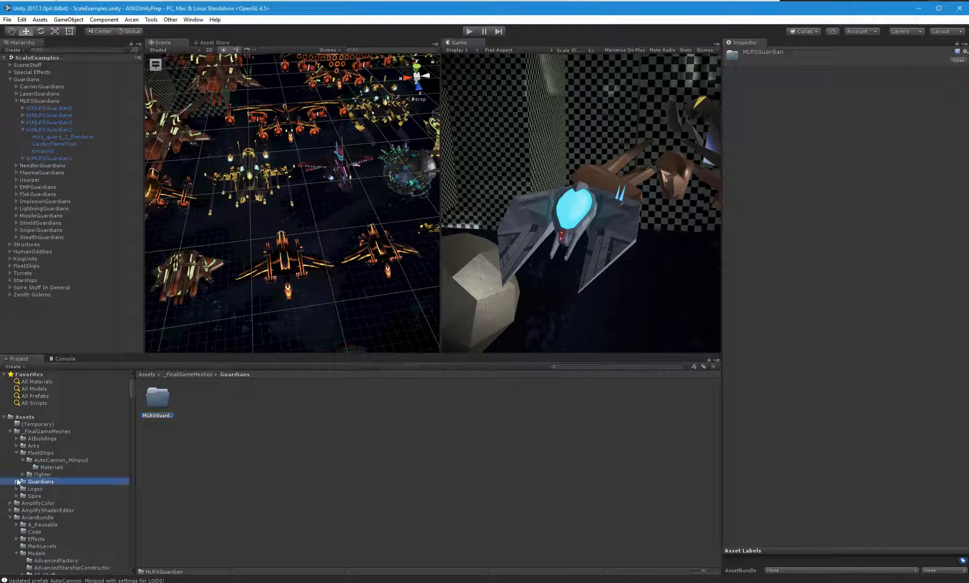
left_click(41, 489)
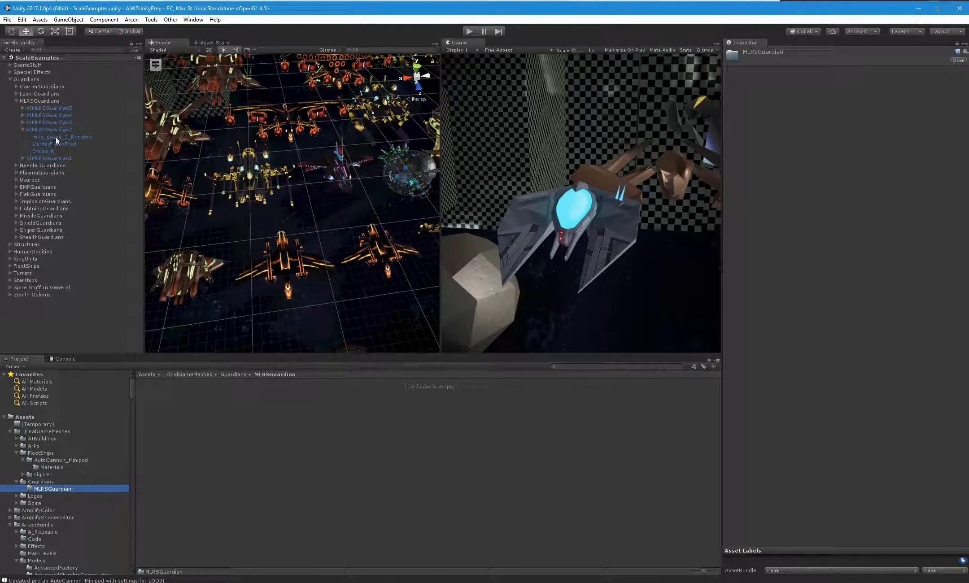
- Delete CenterFlameTrail from AIMLRSGuardian2, accepting the prefab instance break, and select mlrs_guard_2_Renderer
left_click(53, 144)
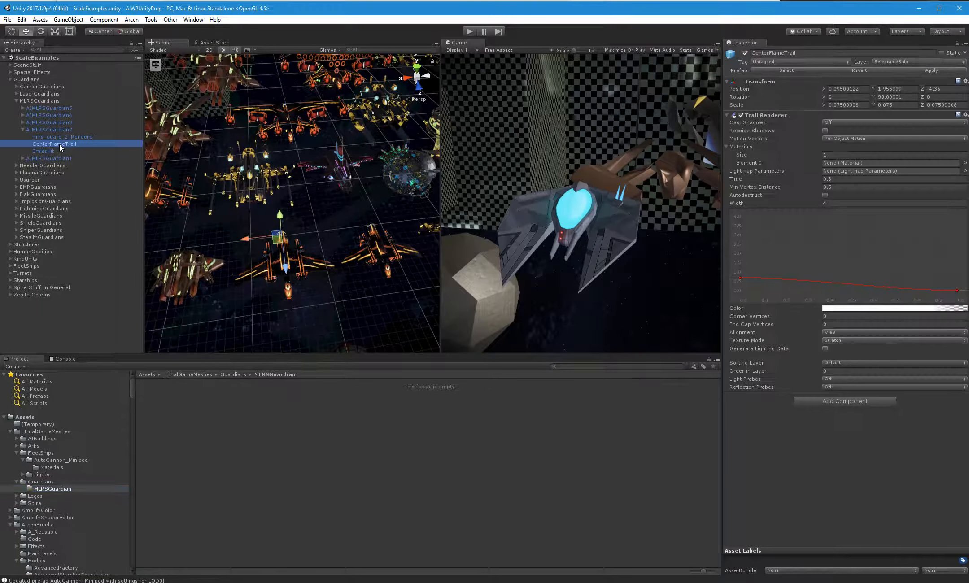
key("Delete")
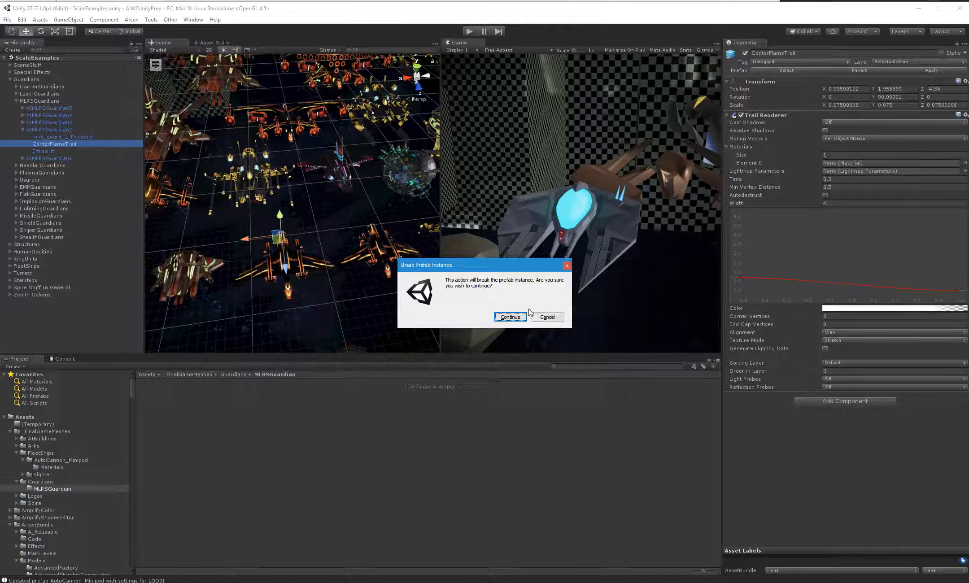
left_click(522, 315)
left_click(89, 137)
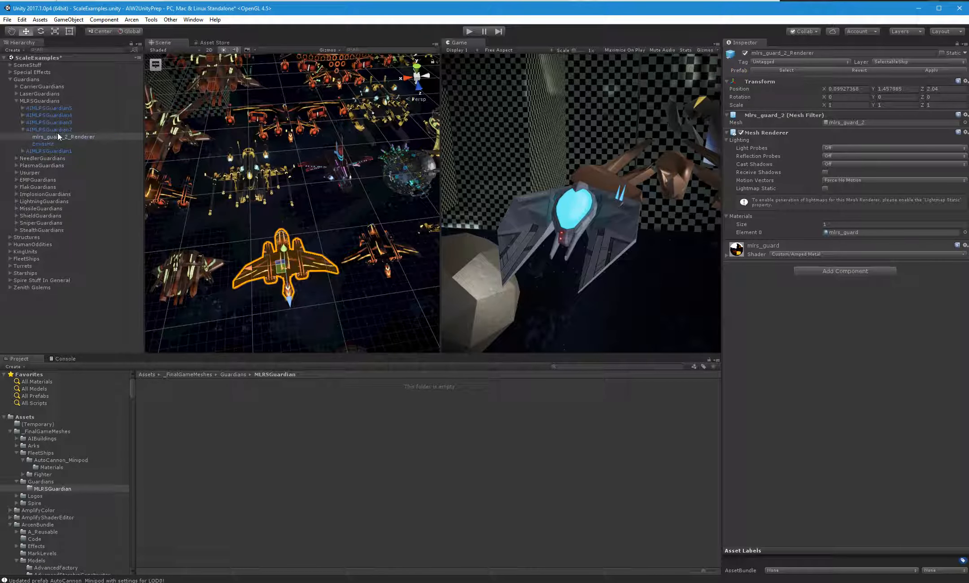
- Move the mlrs_guard material used by mlrs_guard_2_Renderer, plus its emission and normal textures, into the Guardians/MLRSGuardian folder
left_click(37, 144)
left_click(42, 137)
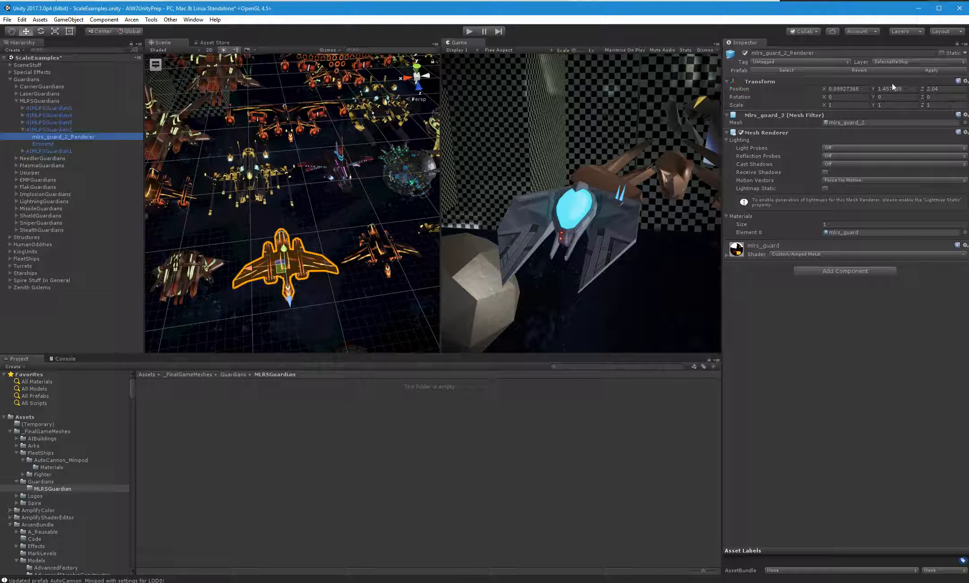
left_click(862, 231)
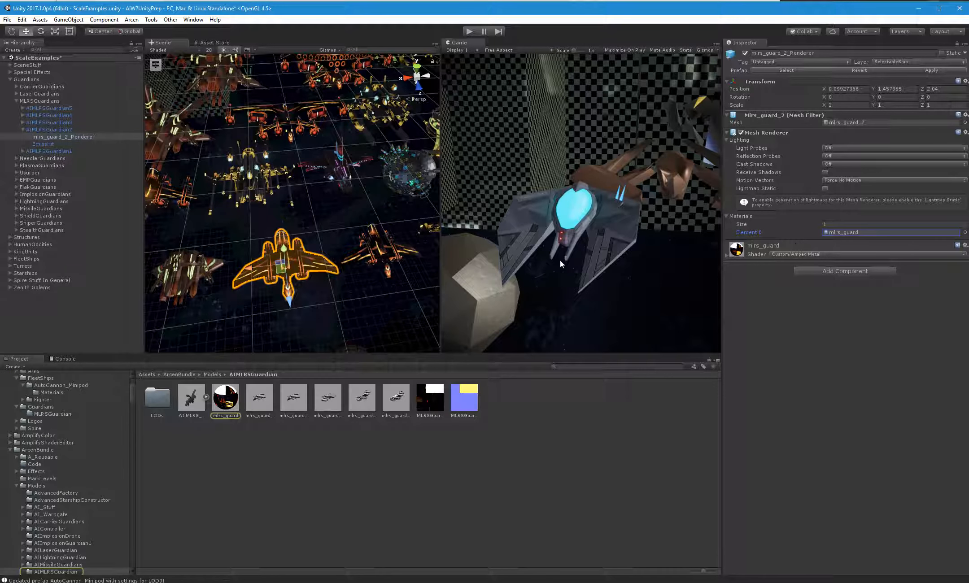
left_click(226, 415)
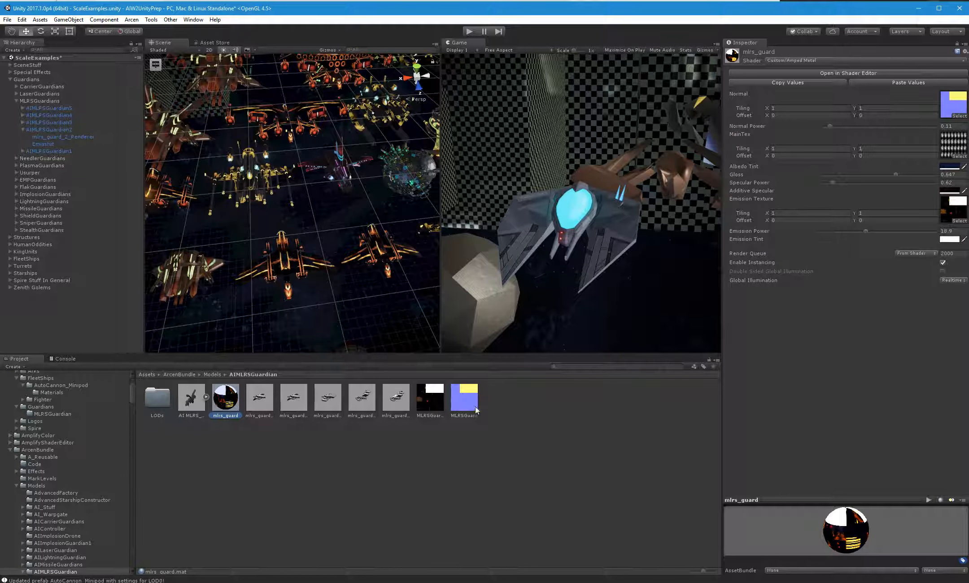
left_click(429, 399, "ctrl")
left_click(464, 399, "ctrl")
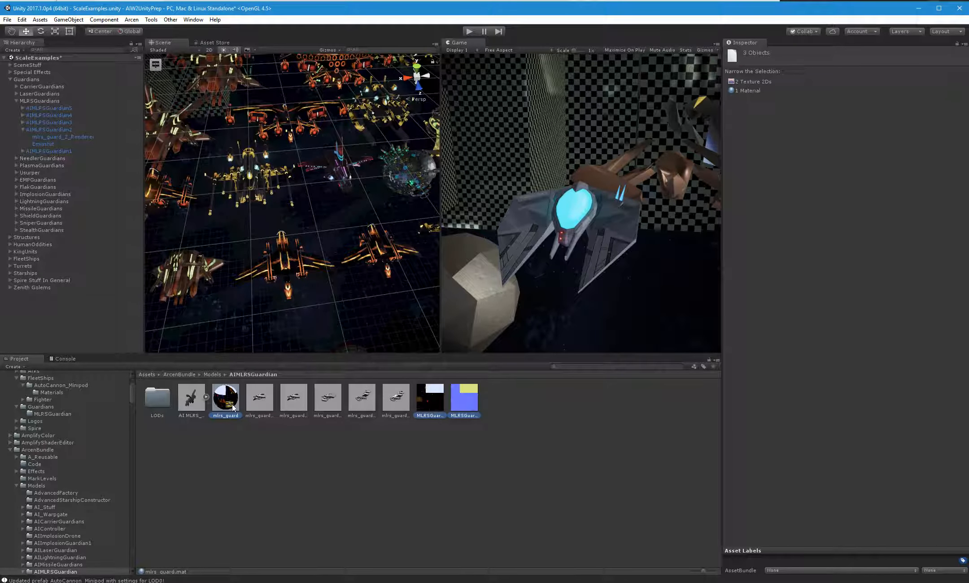
left_click_drag(235, 406, 55, 415)
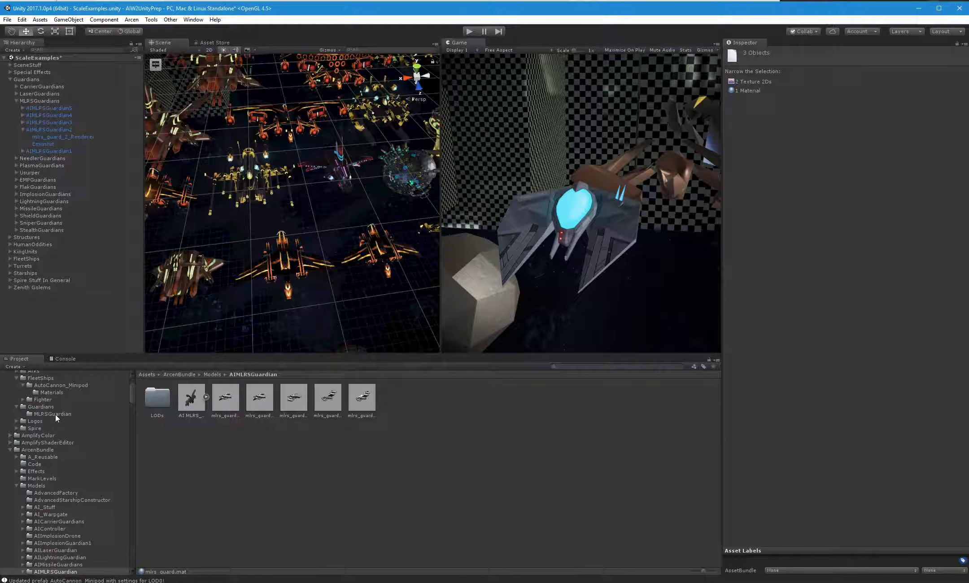
- Locate the mesh used by mlrs_guard_2_Renderer and move mlrs_guard_2 into the MLRSGuardian folder
left_click(221, 409)
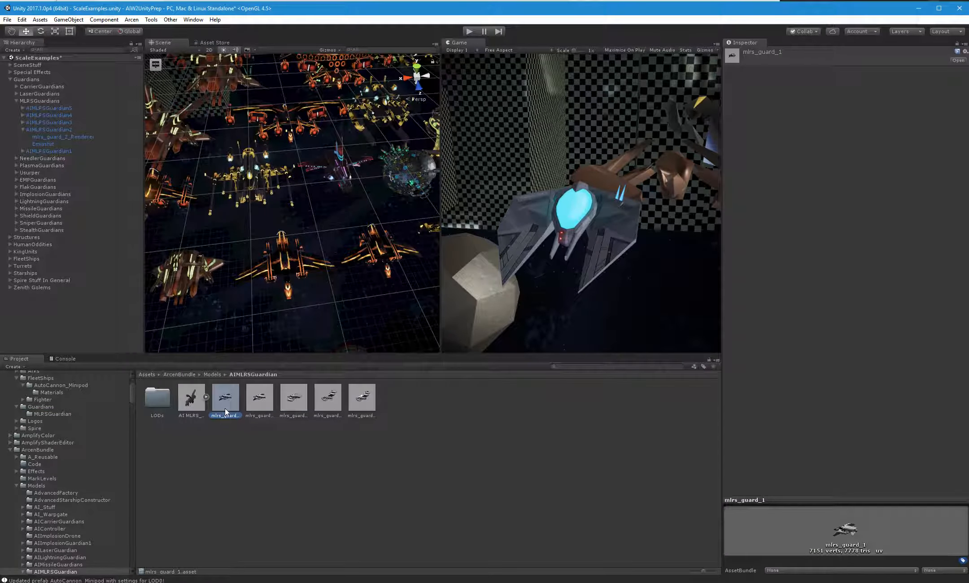
left_click(55, 136)
left_click(861, 123)
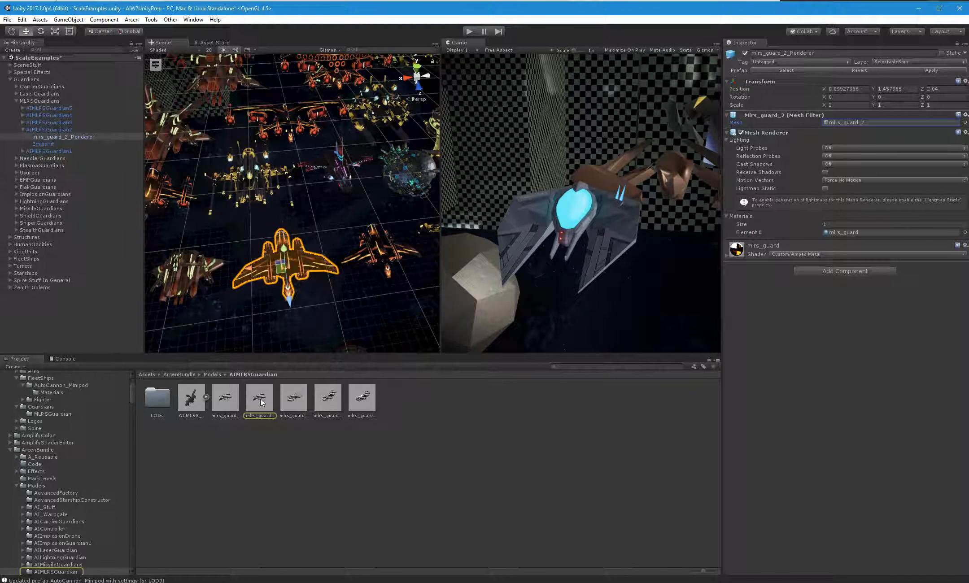
left_click_drag(262, 403, 85, 419)
- Locate AIMLRSGuardian2's first LOD mesh, mlrs_guard_2LOD1, in the LODs folder and move it into the MLRSGuardian folder
double_click(164, 408)
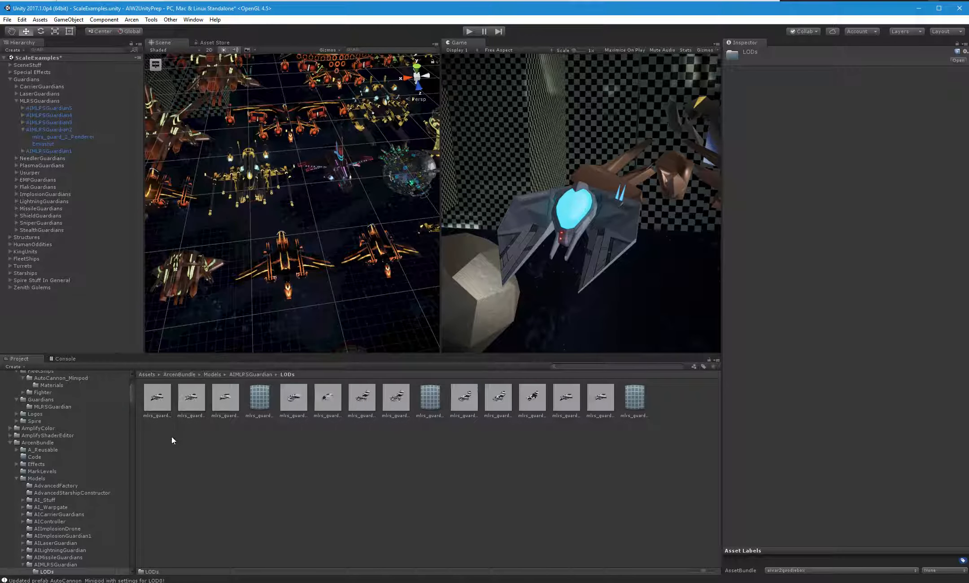
left_click(53, 130)
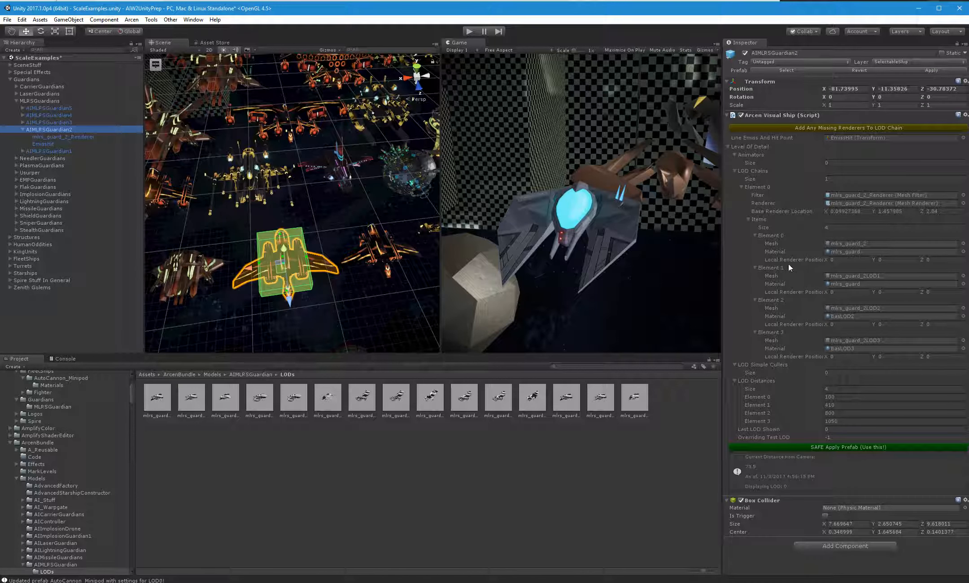
left_click(877, 277)
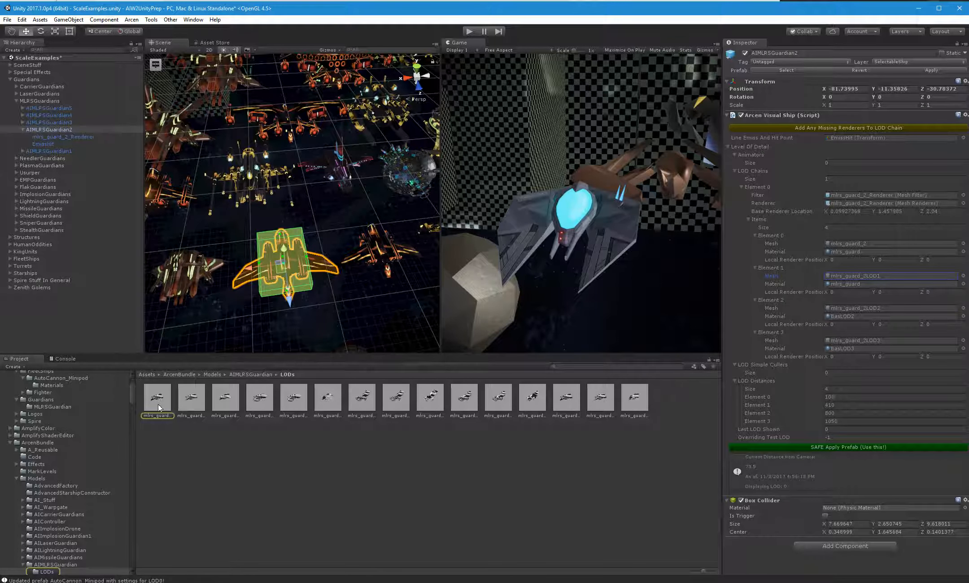
left_click_drag(160, 408, 64, 406)
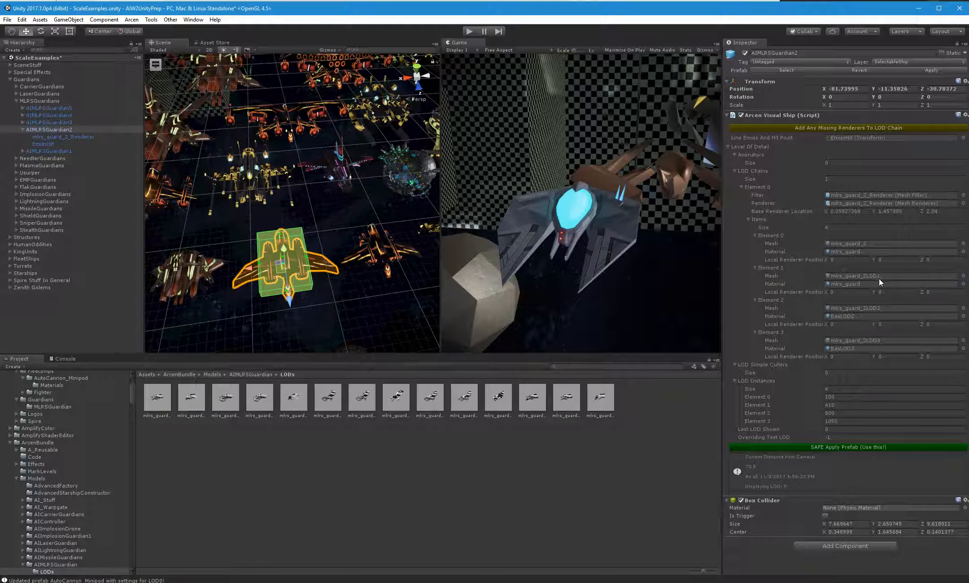
- Move the mlrs_guard_2LOD2 and mlrs_guard_2LOD3 meshes into the MLRSGuardian folder and open that folder
left_click(879, 308)
left_click(205, 395)
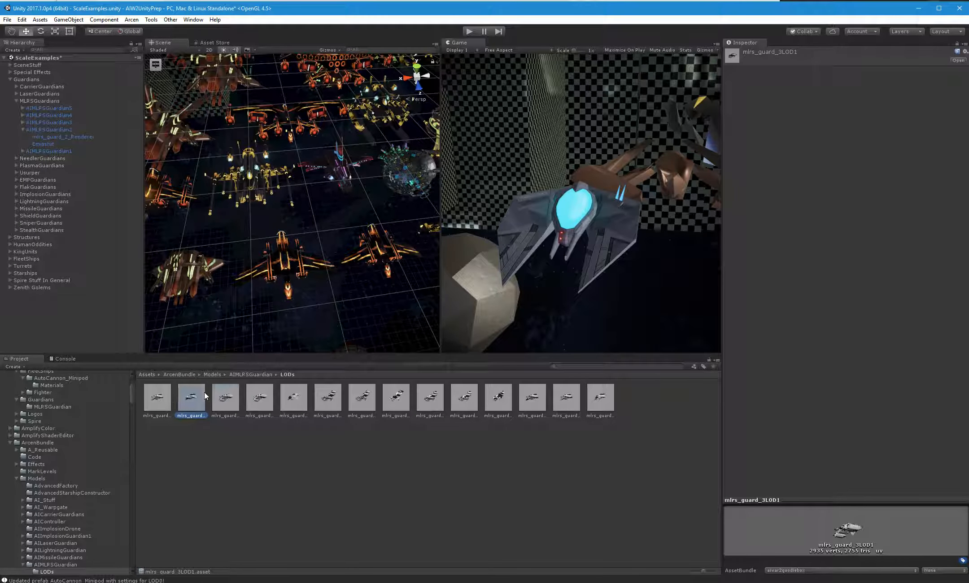
left_click(157, 397, "ctrl")
scroll(100, 437, "up", 2)
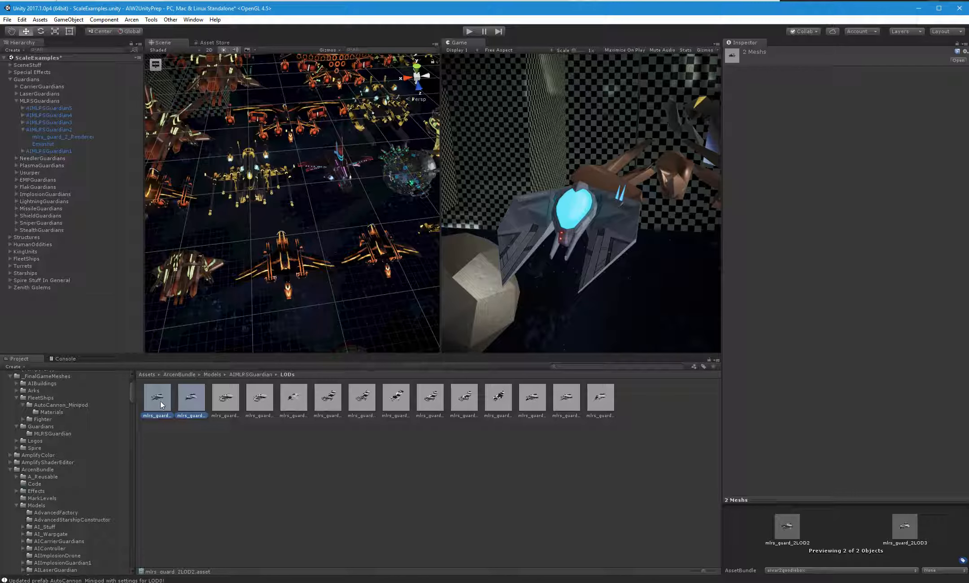
left_click_drag(163, 404, 51, 433)
left_click(51, 406)
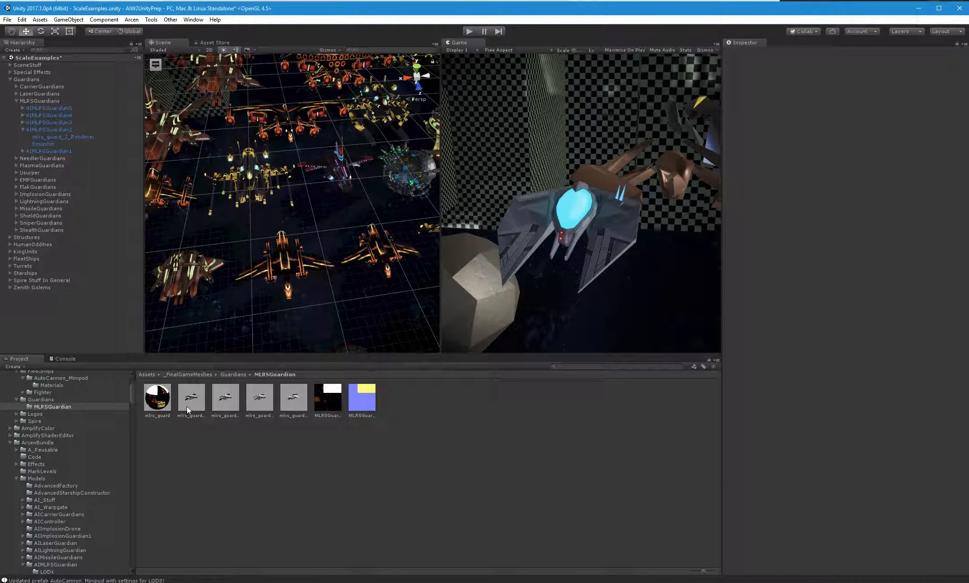
- Check the moved mlrs_guard material and the mlrs_guard_2_Renderer references, and locate the AIMLRSGuardian2 prefab asset in the project
left_click(162, 404)
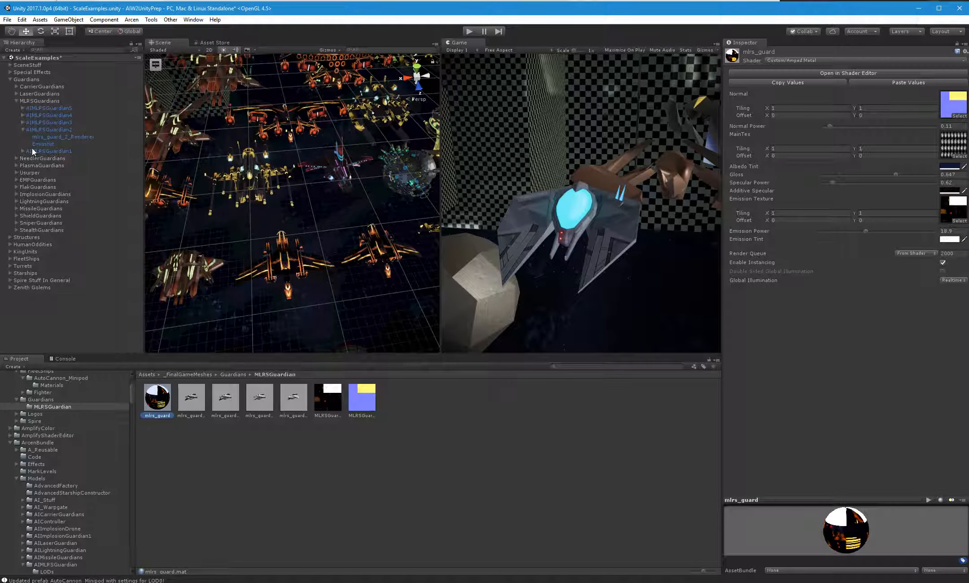
left_click(45, 138)
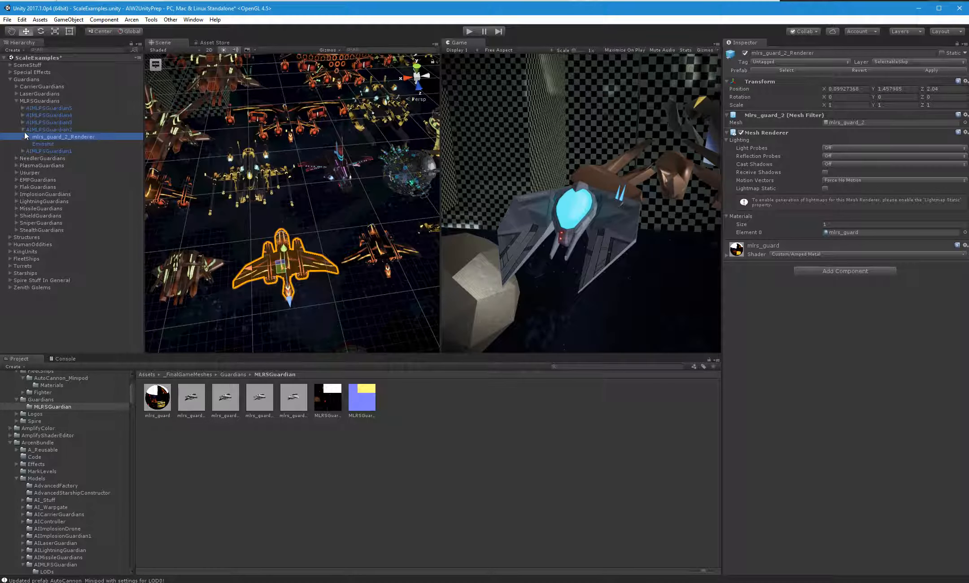
left_click(22, 130)
left_click(40, 130)
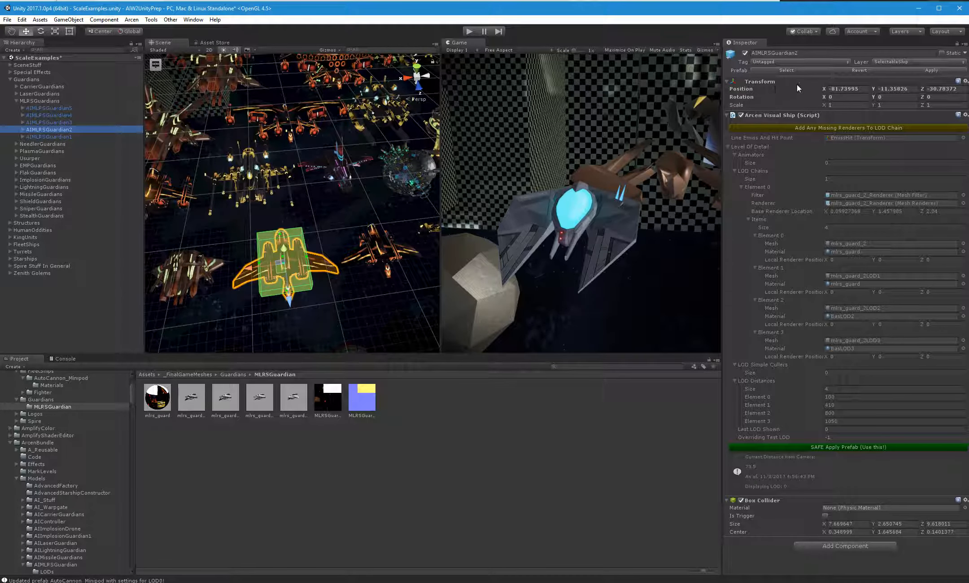
left_click(795, 70)
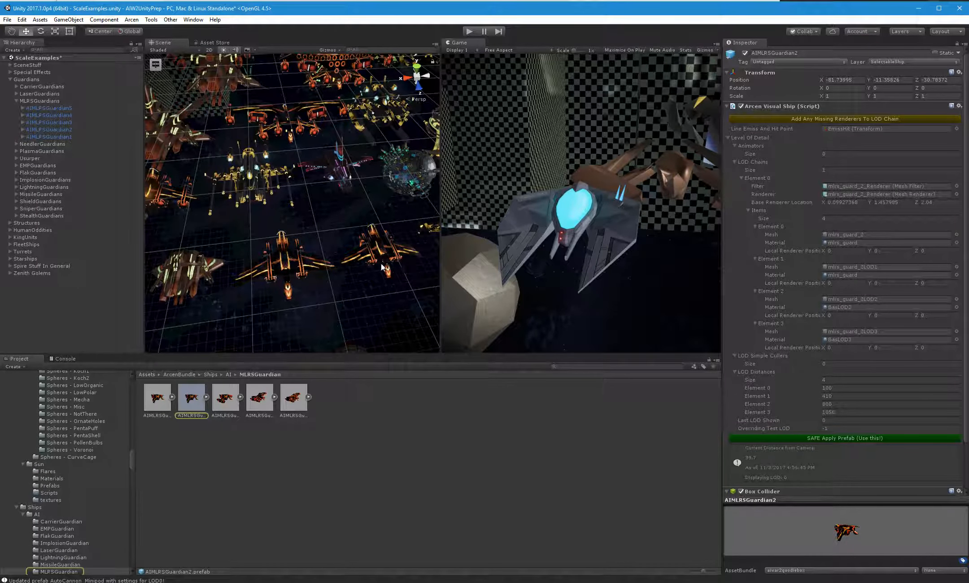
- Duplicate AIMLRSGuardian2 in the scene and rename the copy AIMLRSGuardian1
left_click_drag(291, 220, 265, 246, "alt")
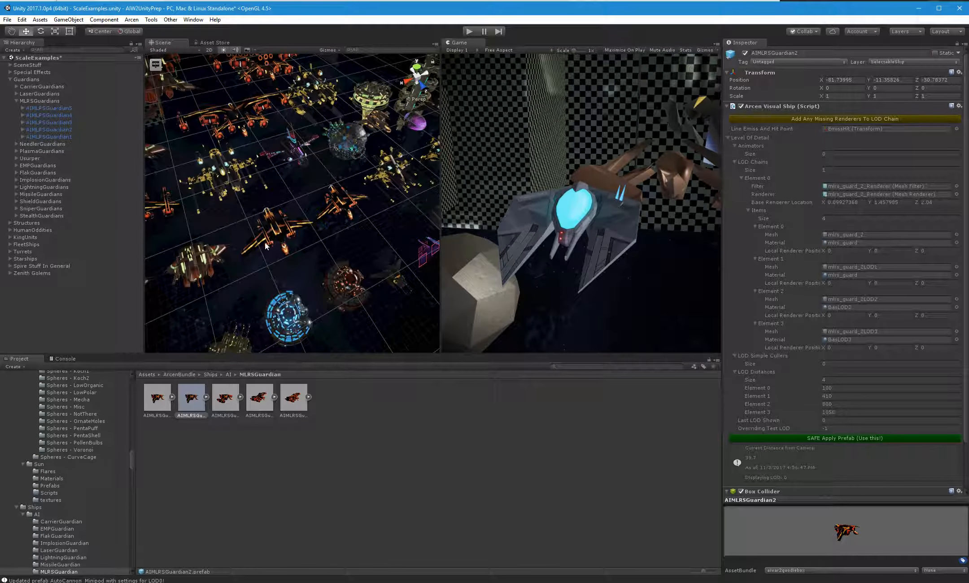
left_click(45, 130)
key("f")
left_click_drag(266, 236, 273, 186, "alt")
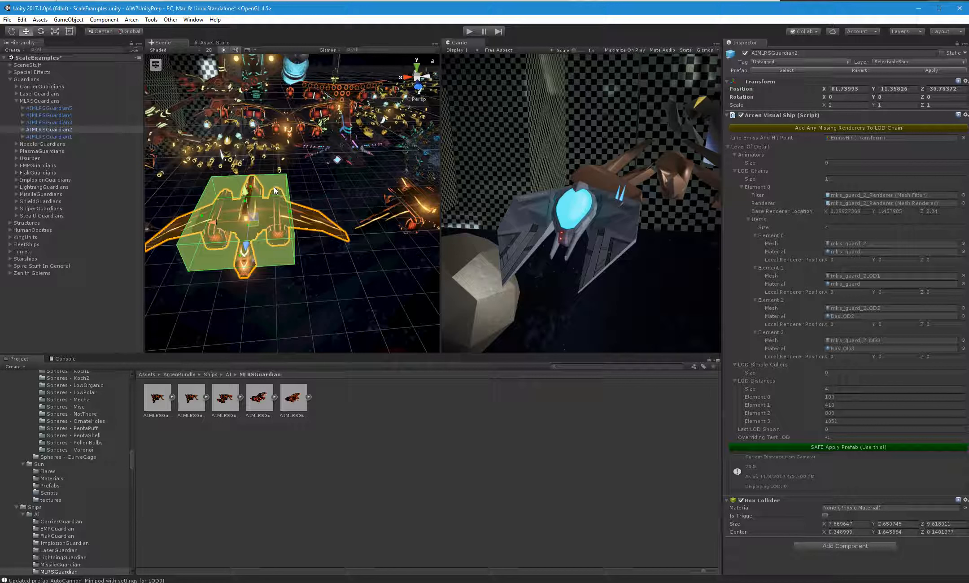
left_click(53, 128)
key("ctrl+d")
mouse_move(67, 143)
left_mouse_down()
mouse_move(69, 134)
mouse_move(85, 138)
left_mouse_up()
type("1")
key("Return")
- Try scaling the duplicate ship to about 0.74 and moving it onto the original AIMLRSGuardian1, and undo both changes
key("r")
left_click_drag(253, 219, 389, 216)
key("w")
key("d")
right_click_drag(330, 243, 354, 233)
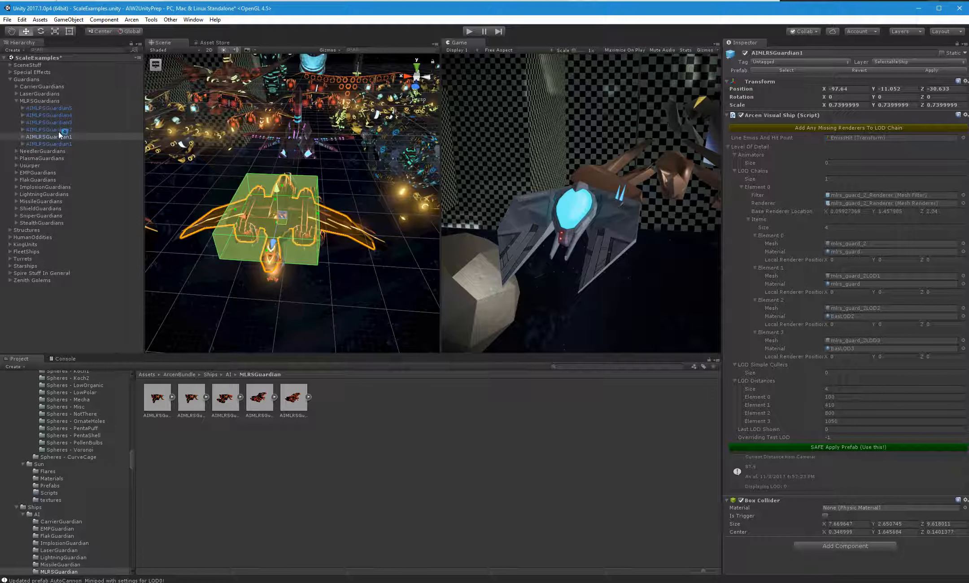
key("ctrl+z")
key("ctrl+z")
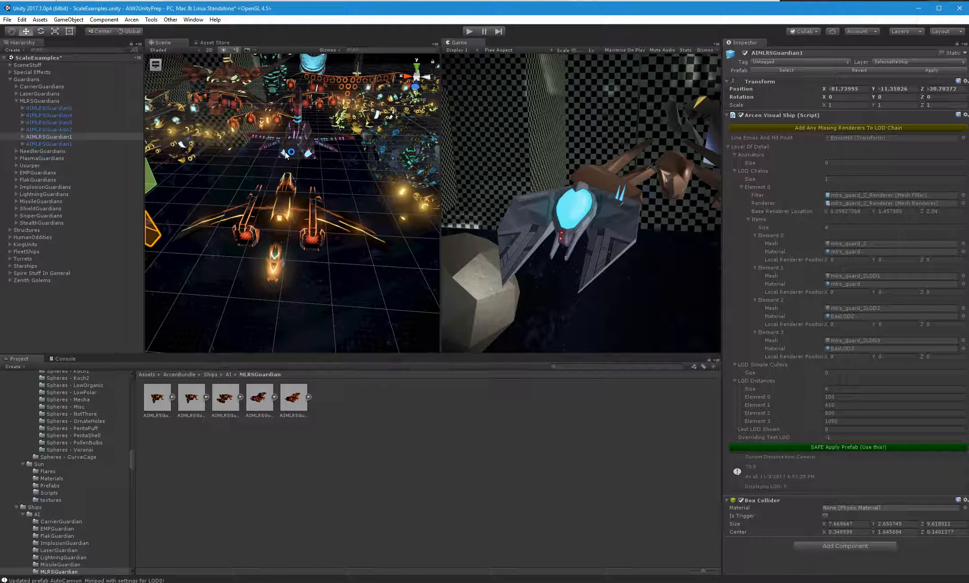
- Move the duplicate ship along X to about -97.61, over the original AIMLRSGuardian1, and expand its children
left_click_drag(385, 260, 313, 244, "alt")
left_click_drag(179, 190, 360, 189)
left_click(23, 136)
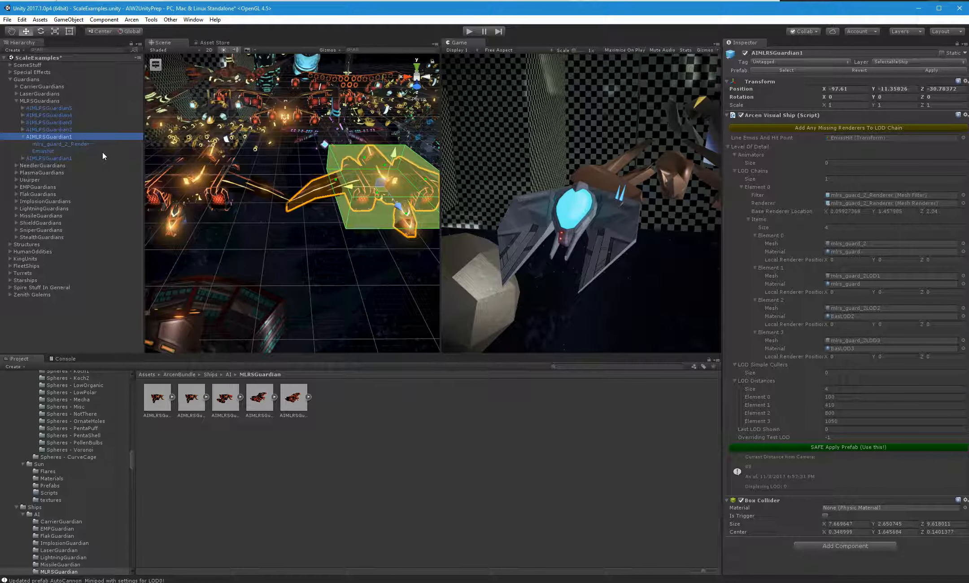
- Create an empty child object in the duplicate AIMLRSGuardian1, place it first among the children, and name it Sizer
left_click(59, 143)
left_click(55, 137)
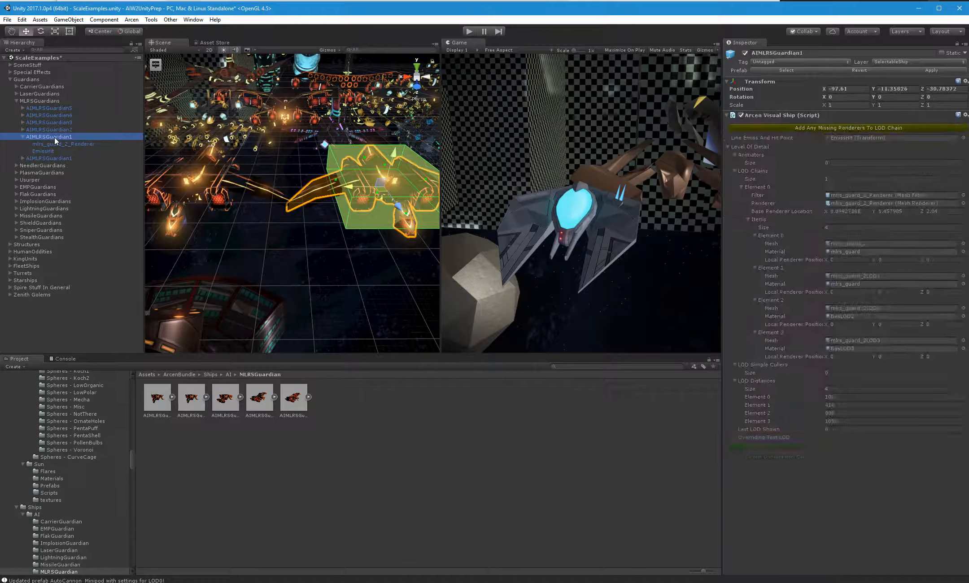
right_click(55, 137)
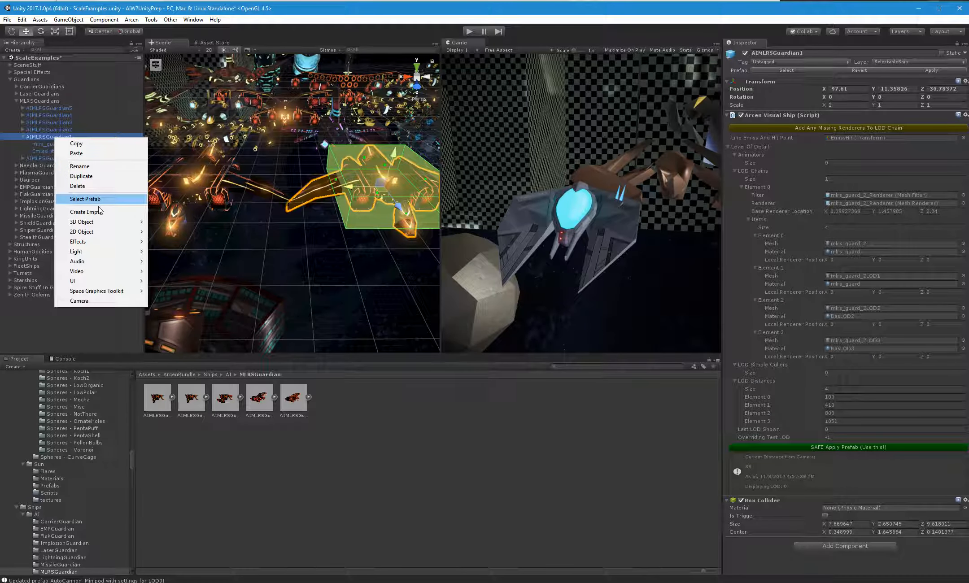
left_click(85, 212)
left_click_drag(64, 157, 62, 143)
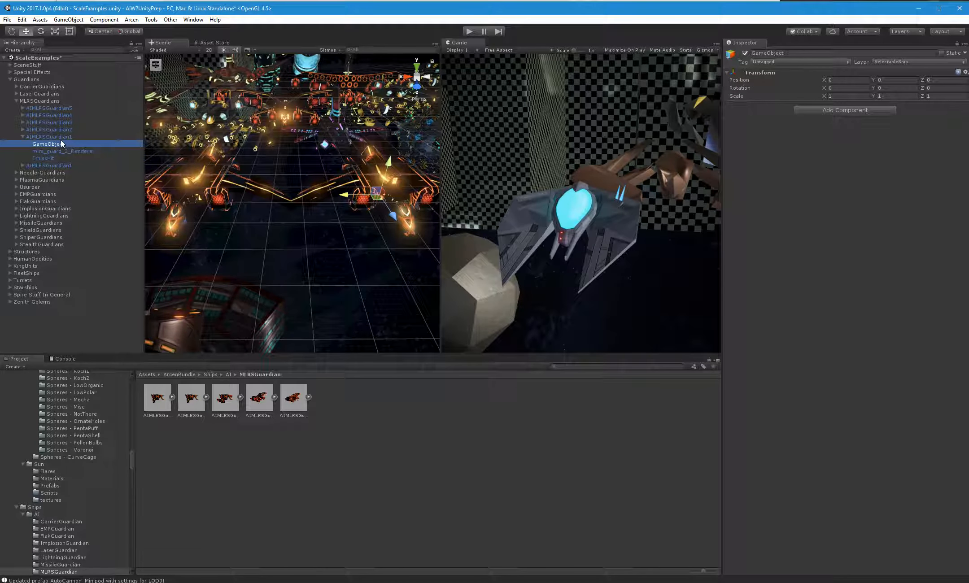
left_click(62, 142)
type("Sizer")
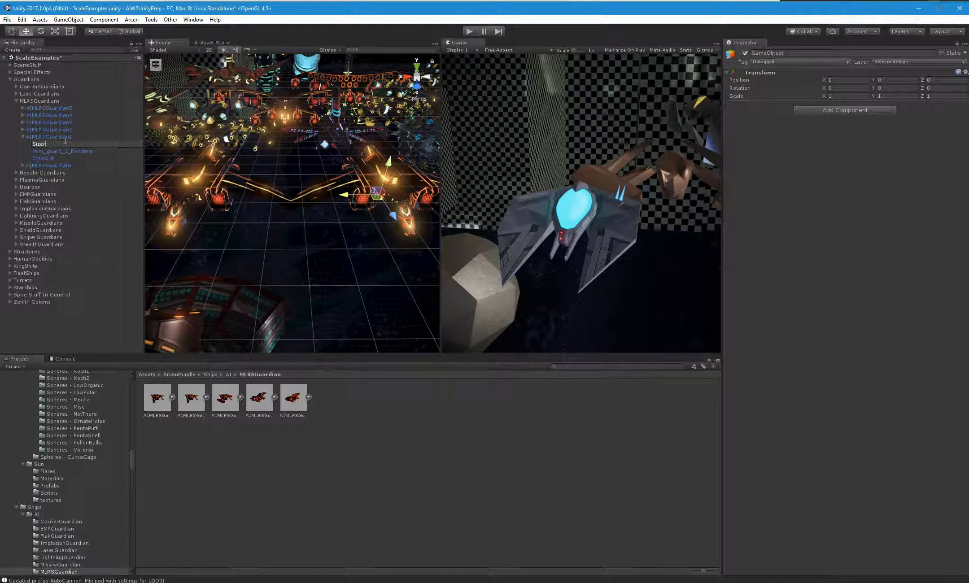
key("Return")
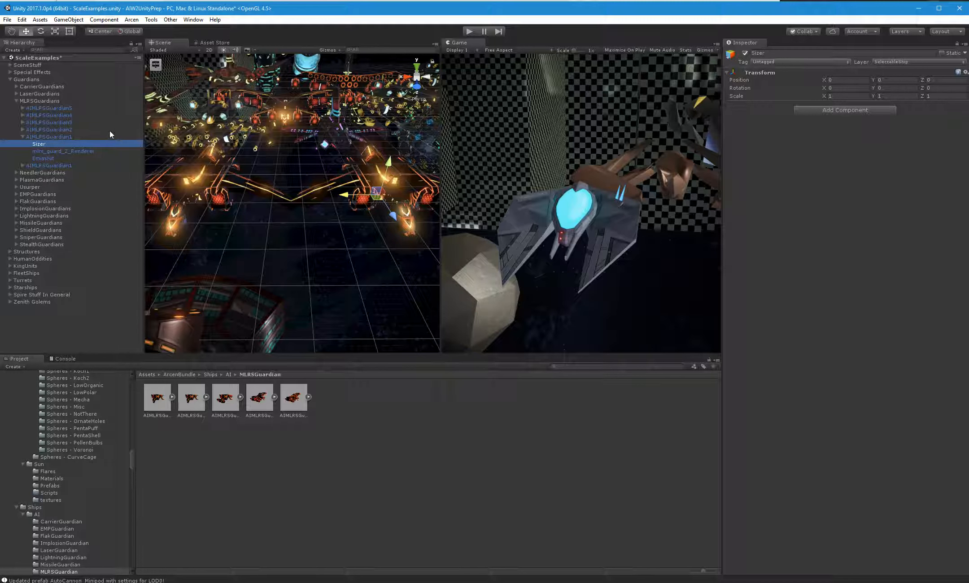
- Parent mlrs_guard_2_Renderer under Sizer, accepting the prefab instance break
left_click(88, 152)
left_click_drag(39, 148, 44, 144)
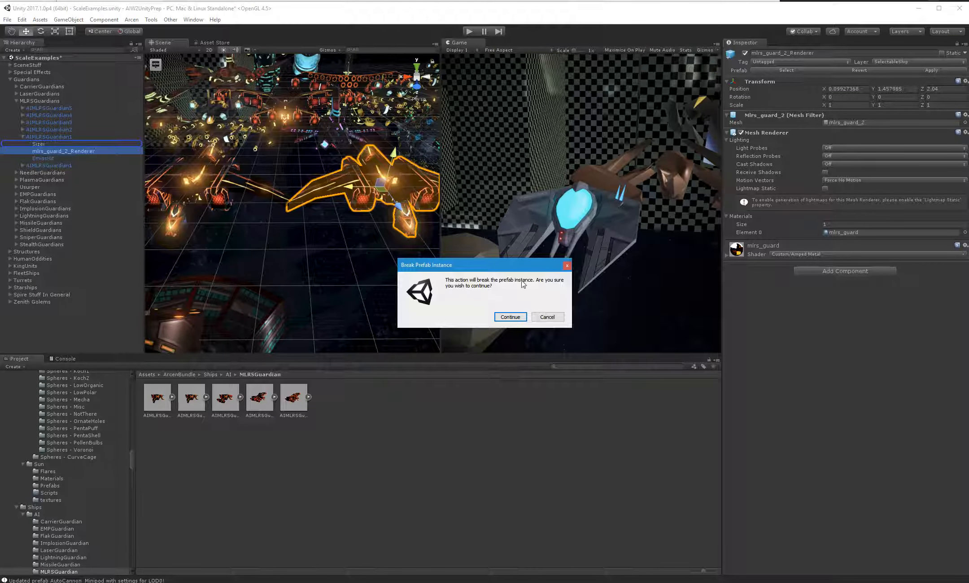
left_click(510, 317)
- Collapse Sizer and scale it down uniformly to roughly match the original AIMLRSGuardian1 ship
left_click(45, 144)
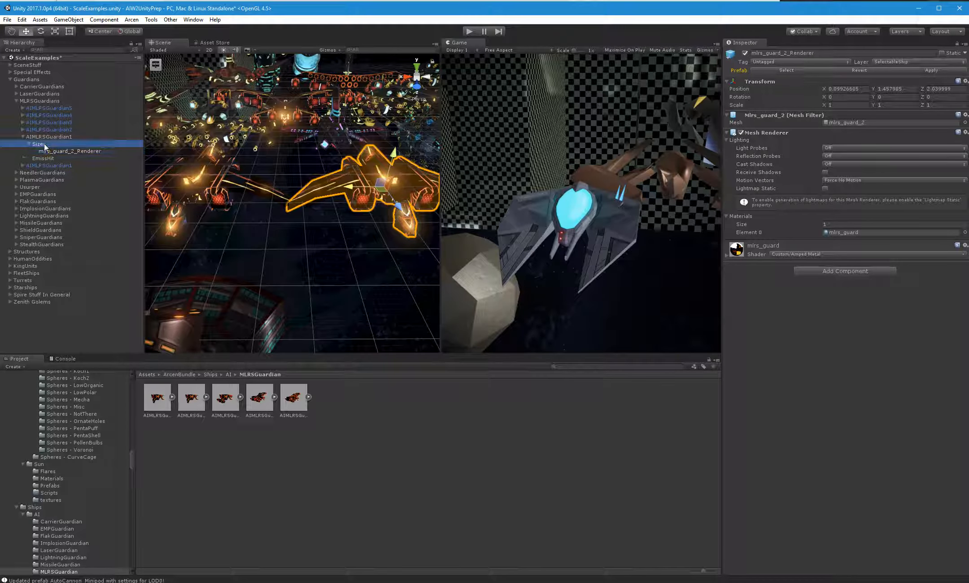
left_click(28, 144)
left_click_drag(306, 238, 233, 207, "alt")
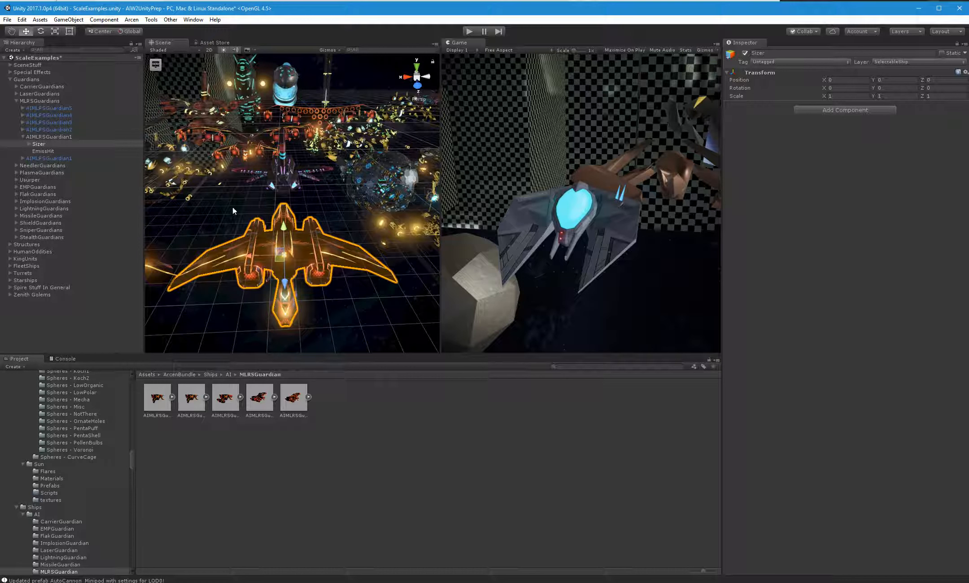
key("e")
key("r")
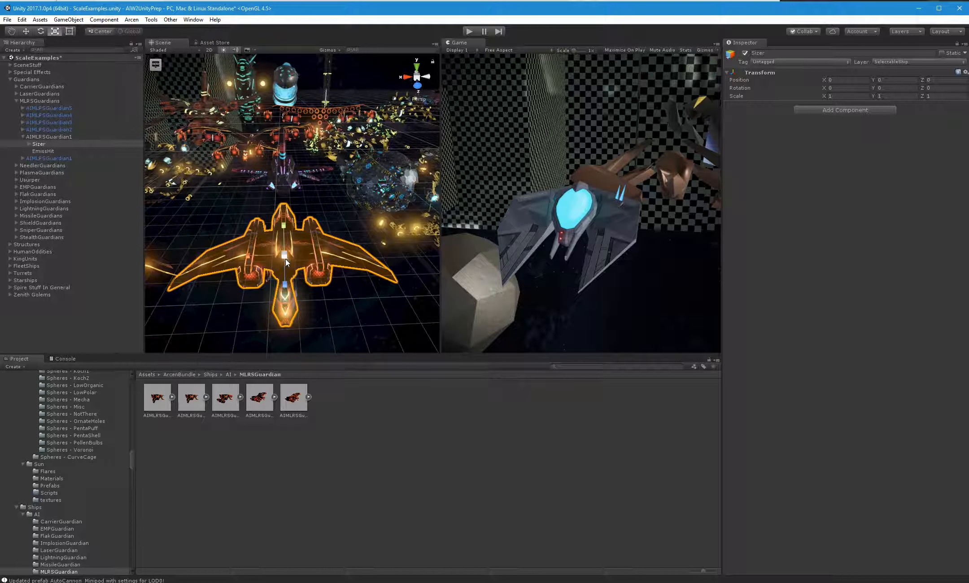
left_click_drag(287, 257, 276, 255)
- Set the duplicate AIMLRSGuardian1's Box Collider X size to 6.89 and select the original AIMLRSGuardian1 for comparison
left_click(56, 134)
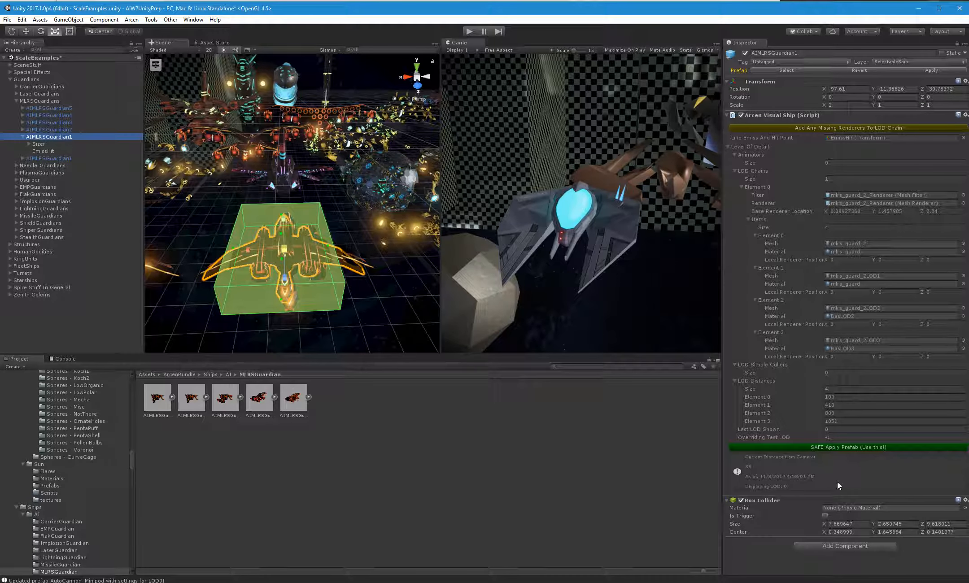
left_click(827, 524)
left_click_drag(823, 523, 807, 521)
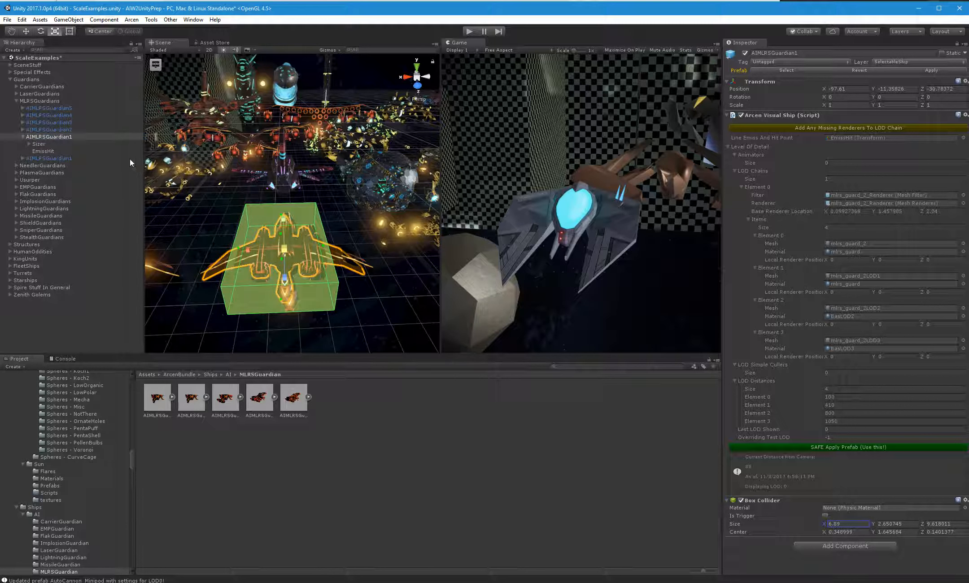
left_click(48, 158)
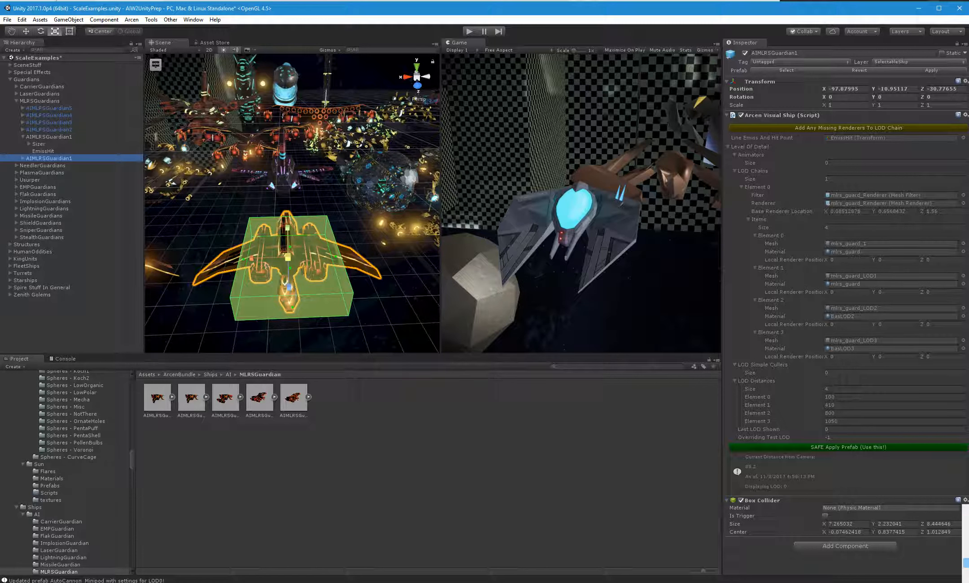
- Try to paste the original AIMLRSGuardian1's Box Collider onto the rebuilt AIMLRSGuardian1, undoing the extra component
left_click(968, 581)
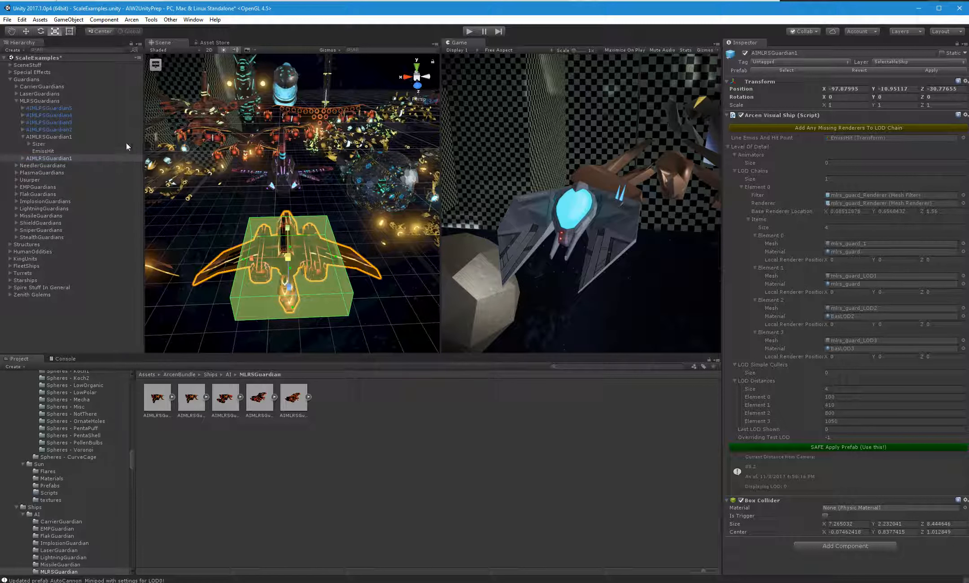
left_click(49, 138)
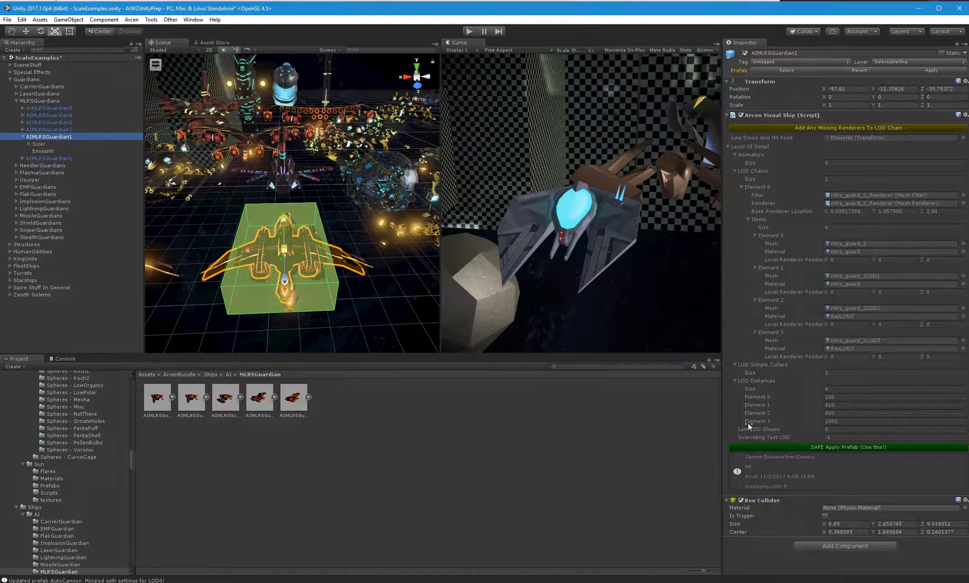
left_click(966, 500)
left_click(967, 581)
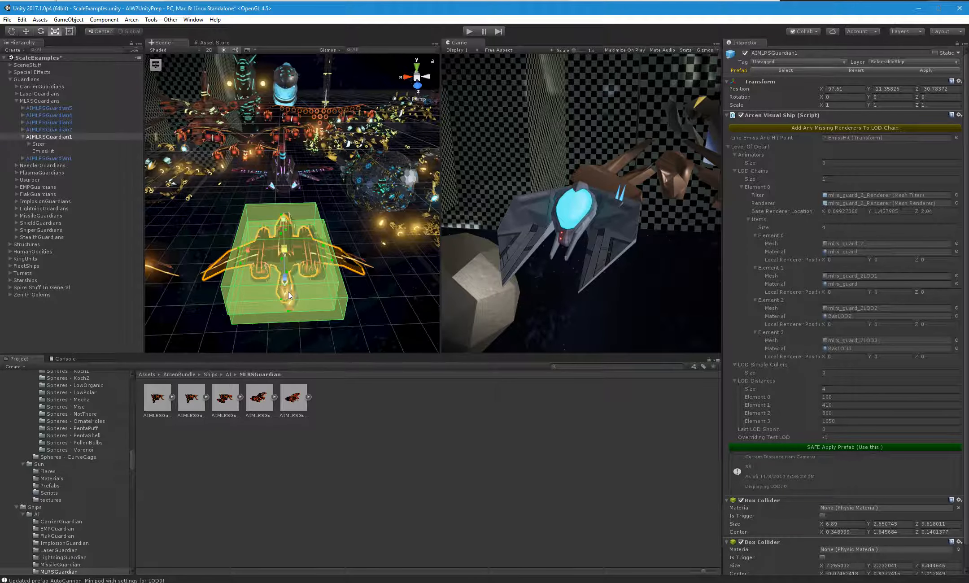
key("ctrl+z")
left_click(965, 500)
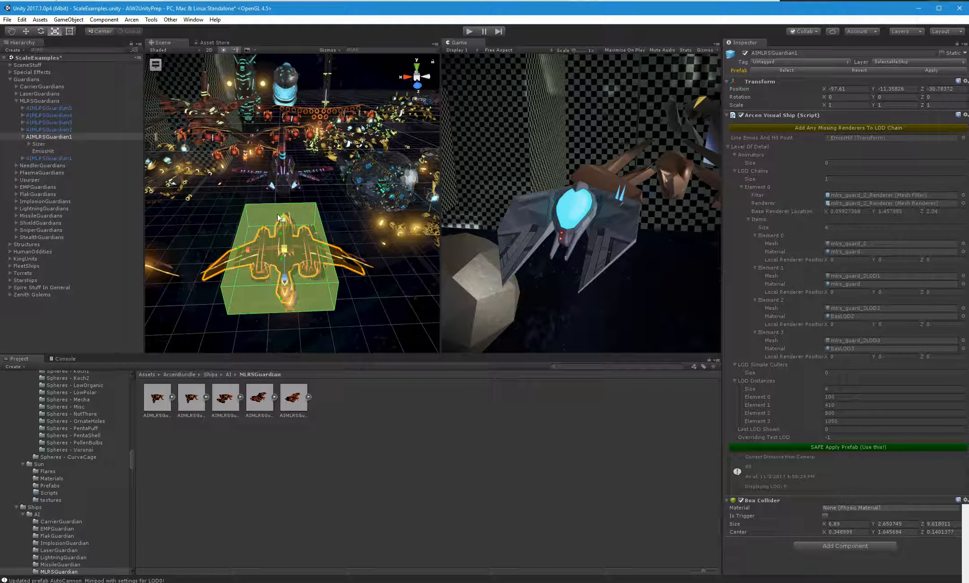
- Delete the original AIMLRSGuardian1 from the scene and shorten the rebuilt ship's Box Collider to about 7.32 along Z
left_click(45, 158)
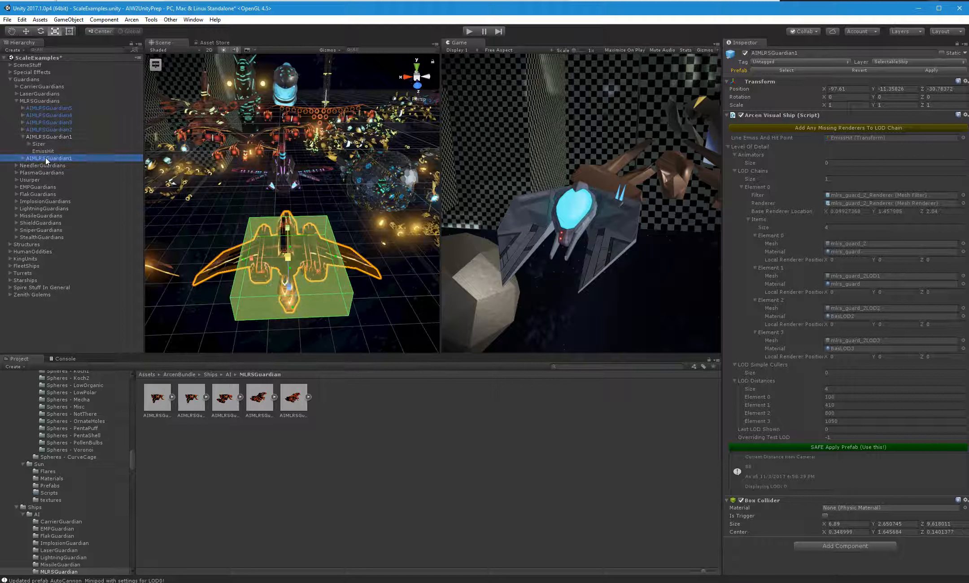
key("Delete")
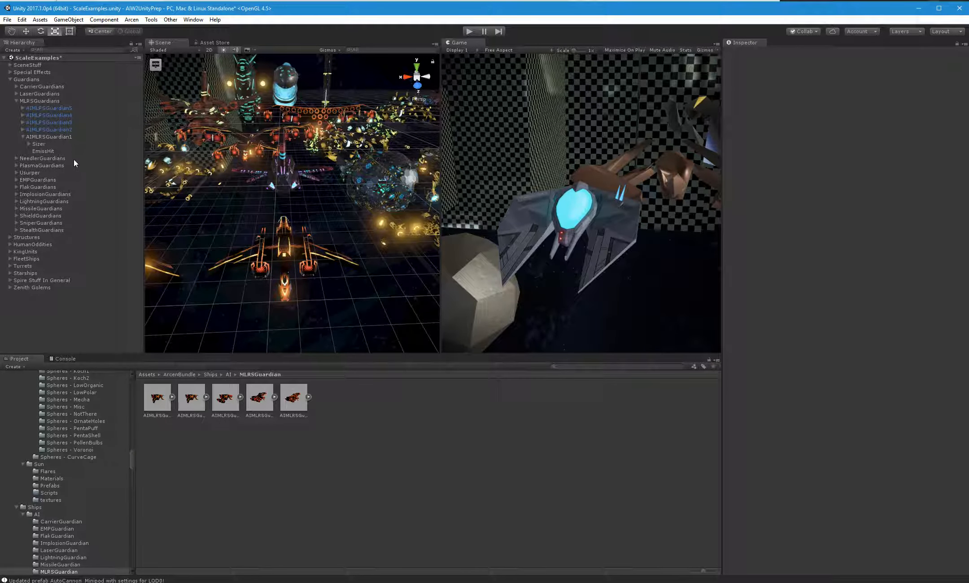
left_click(61, 137)
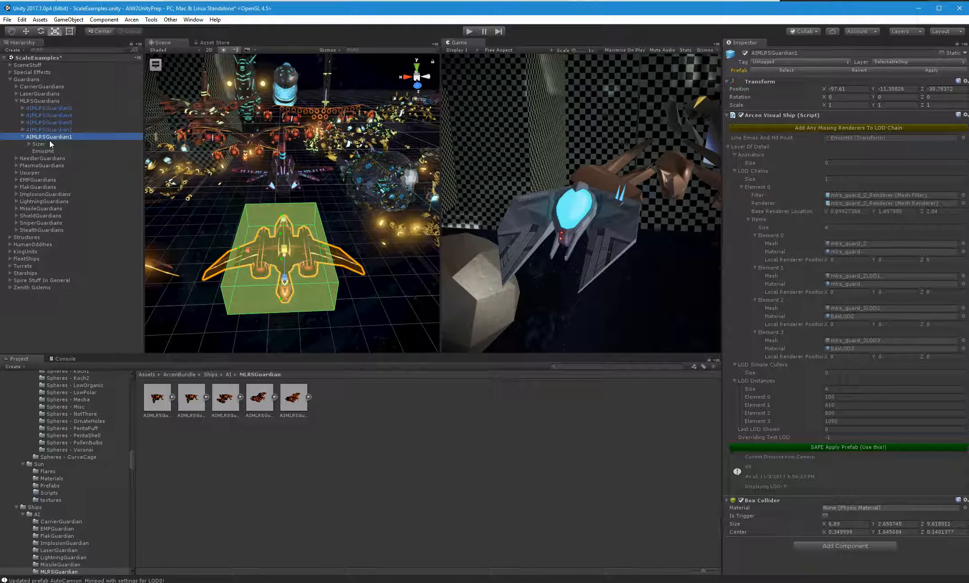
left_click_drag(350, 241, 225, 271, "alt")
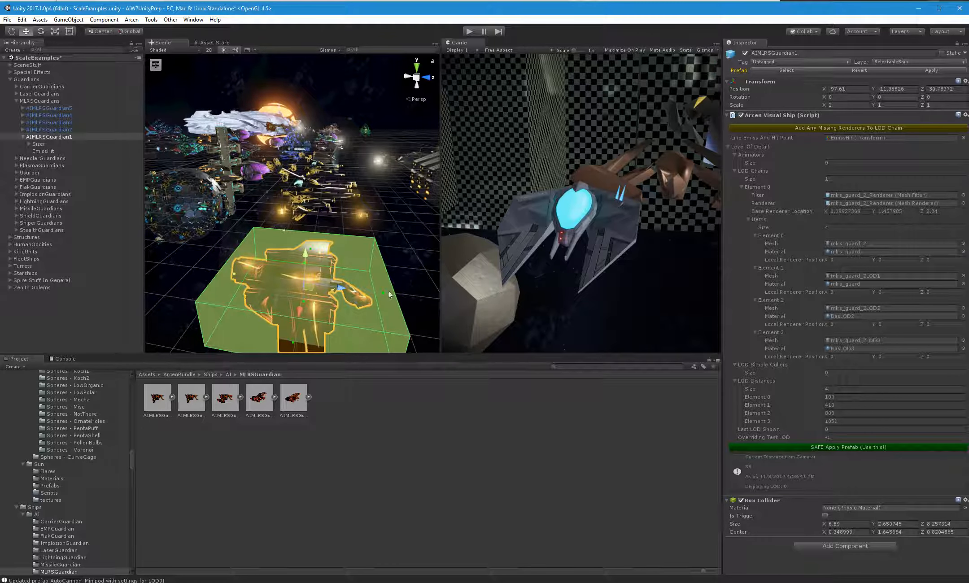
left_click_drag(386, 290, 273, 238)
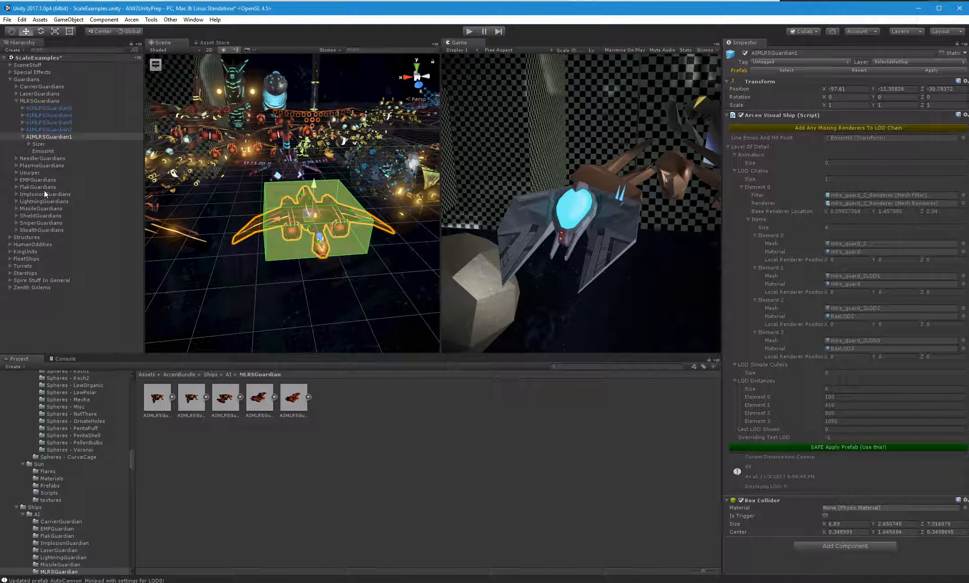
- Delete the old AIMLRSGuardian1 prefab asset and create a new prefab from the rebuilt AIMLRSGuardian1 in the MLRSGuardian folder
left_click(161, 405)
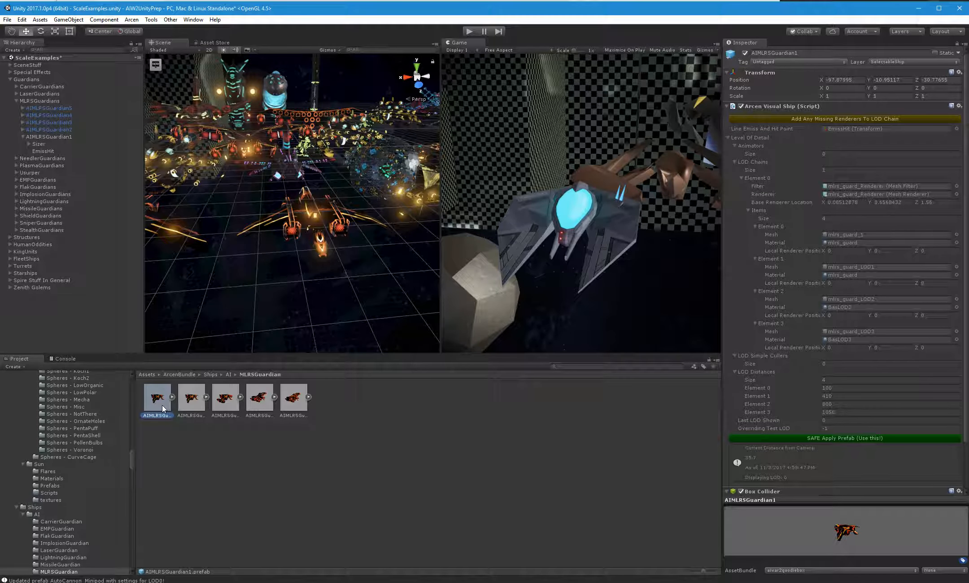
key("Delete")
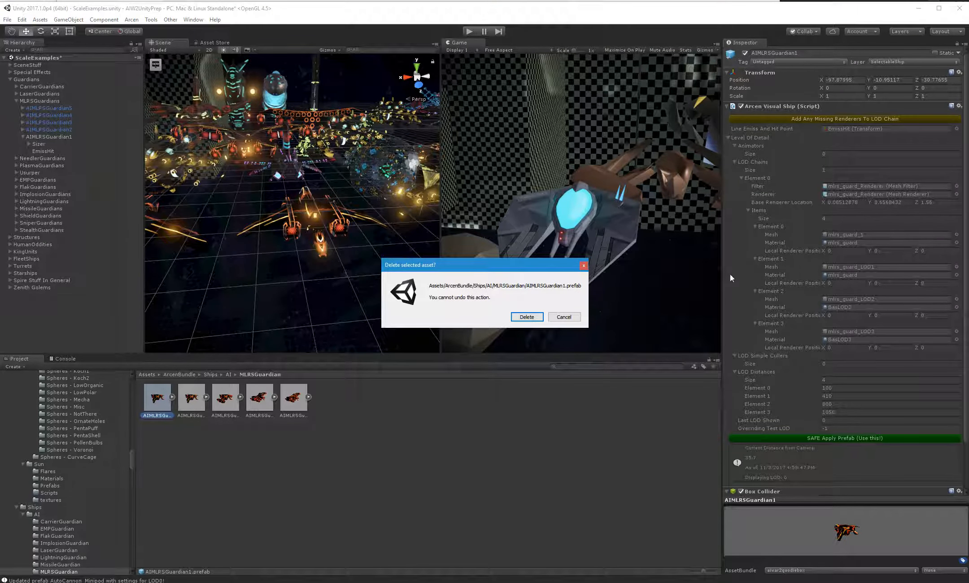
left_click(517, 319)
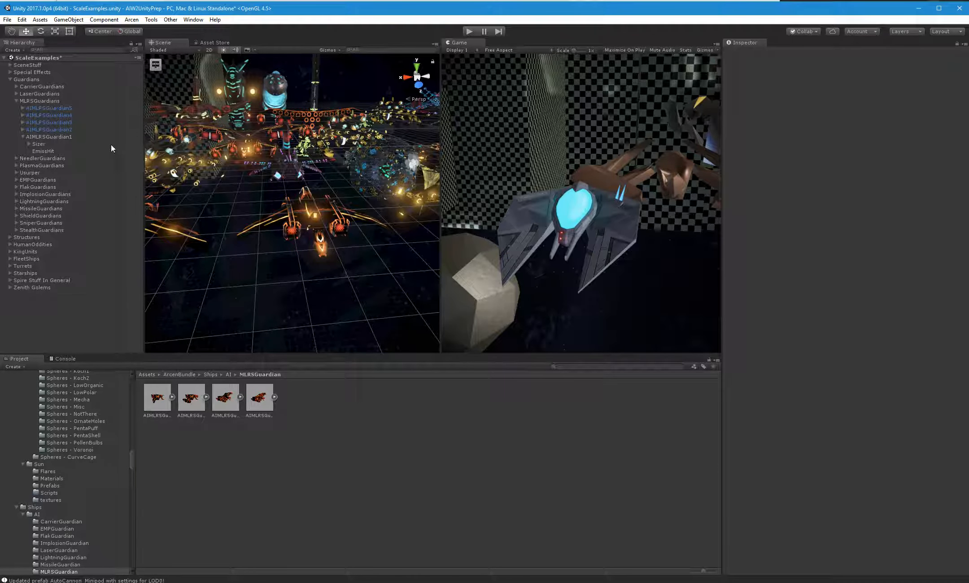
left_click_drag(64, 136, 269, 401)
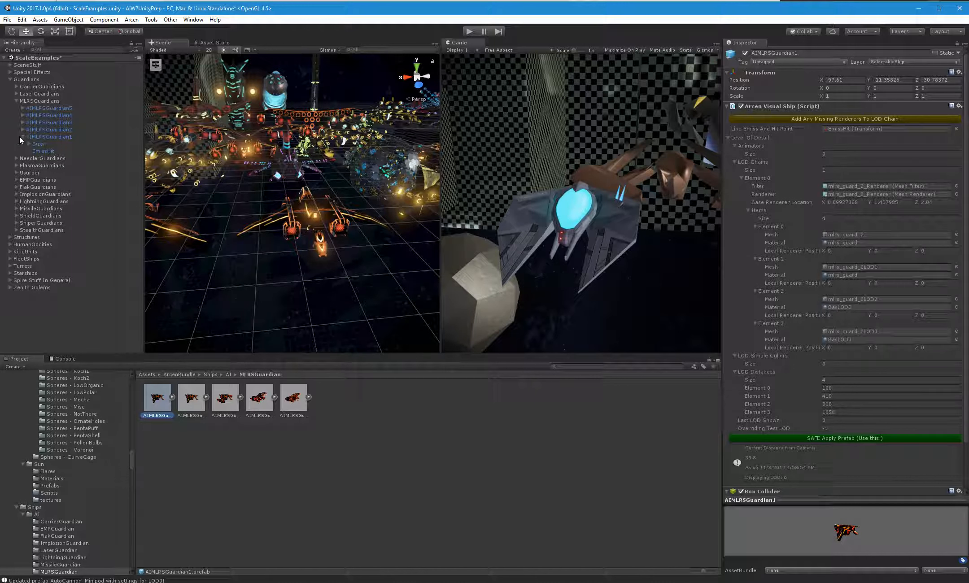
left_click(23, 136)
left_click(22, 136)
- Duplicate the rebuilt AIMLRSGuardian1, place the copy just above AIMLRSGuardian2 in the hierarchy, and name it AIMLRSGuardian3
key("ctrl+d")
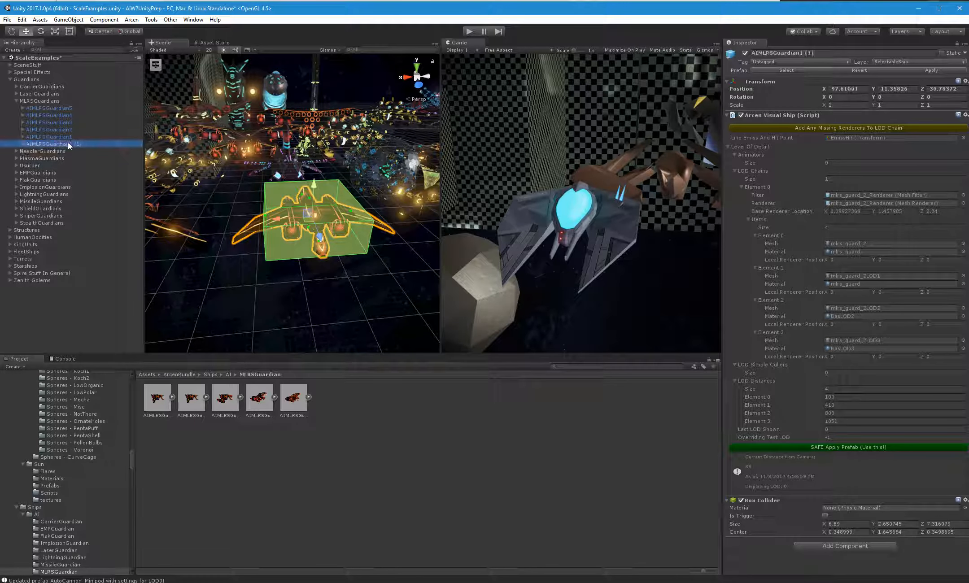
left_click_drag(72, 143, 77, 126)
left_click(67, 127)
key("Return")
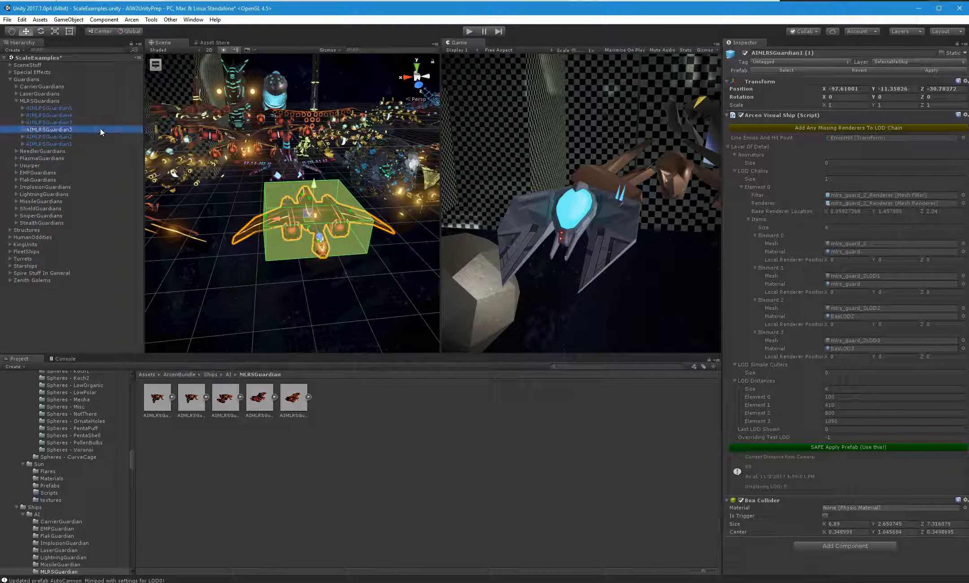
- Move the copied AIMLRSGuardian3 onto the existing AIMLRSGuardian3 ship, at about X -53.54 and Z -49.52
left_click(69, 122)
left_click(69, 128)
right_click_drag(288, 213, 264, 247)
key("s")
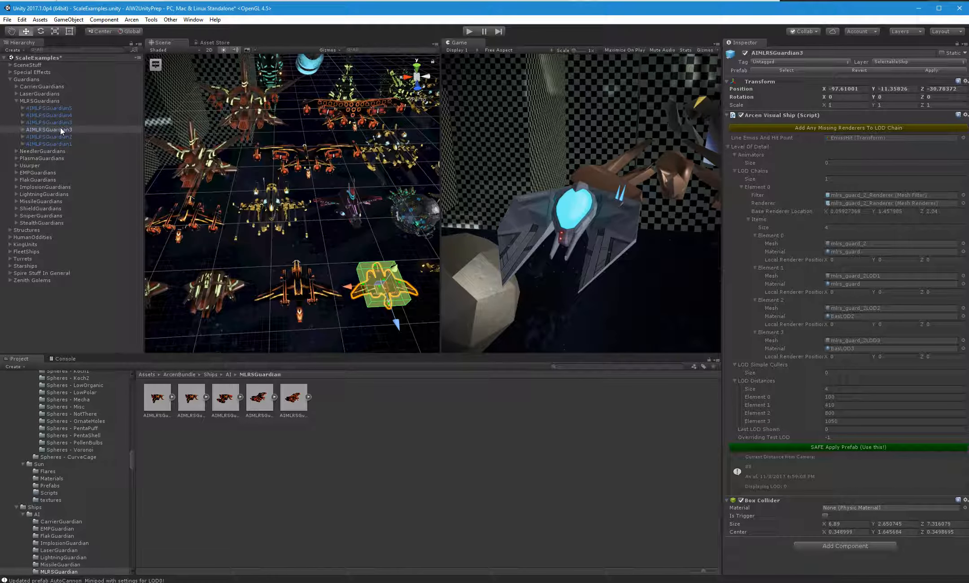
left_click(68, 121)
left_click(65, 129)
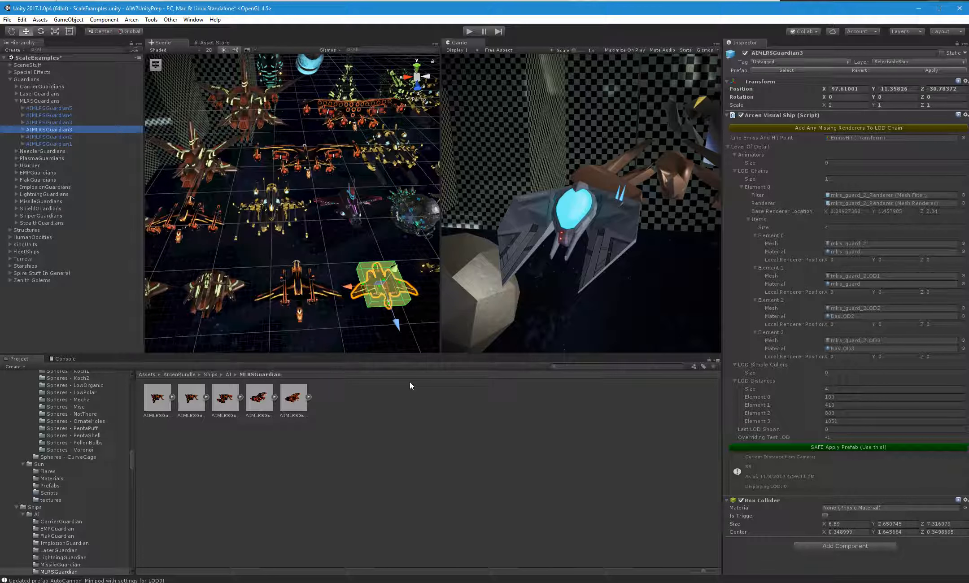
left_click_drag(394, 328, 197, 231)
key("a")
right_click_drag(197, 231, 197, 236)
key("w")
left_click_drag(302, 237, 268, 238)
left_click_drag(305, 269, 299, 247)
- Try enlarging the copied AIMLRSGuardian3's Sizer to about 1.006 to match the existing ship, and delete the copy
left_click(21, 130)
left_click(39, 137)
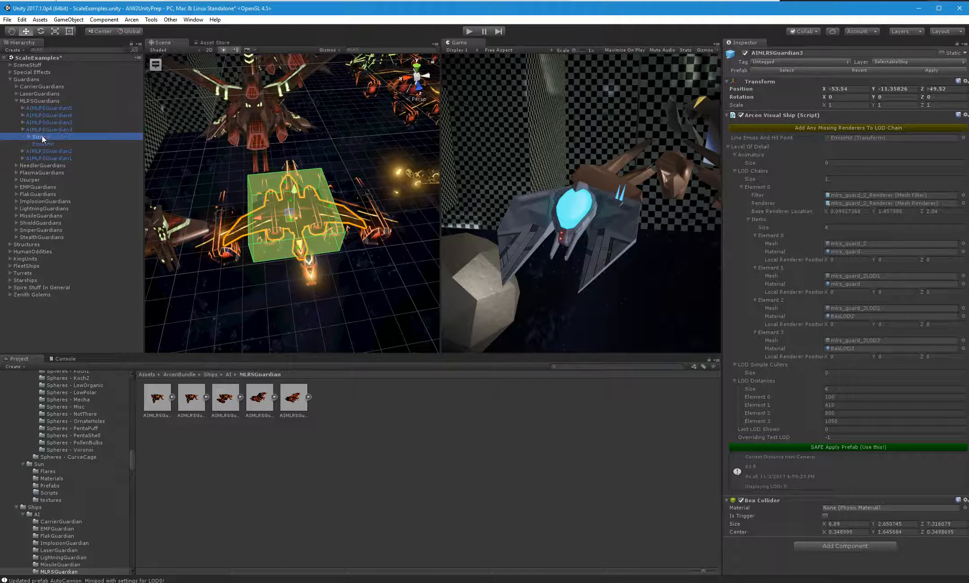
key("e")
key("r")
left_click_drag(294, 217, 326, 183)
key("w")
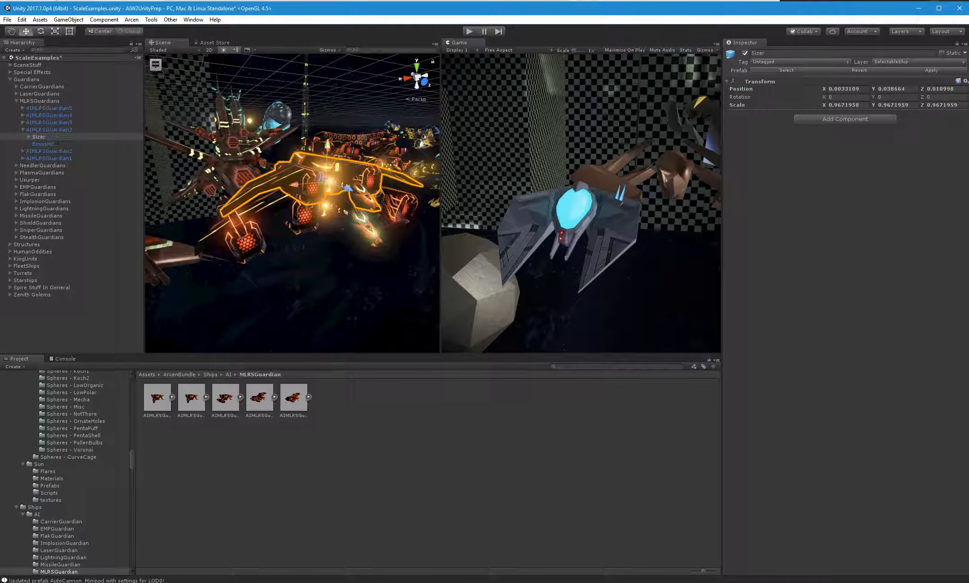
left_click(57, 129)
left_click_drag(328, 143, 326, 170)
left_click(40, 137)
key("r")
left_click_drag(327, 209, 143, 316)
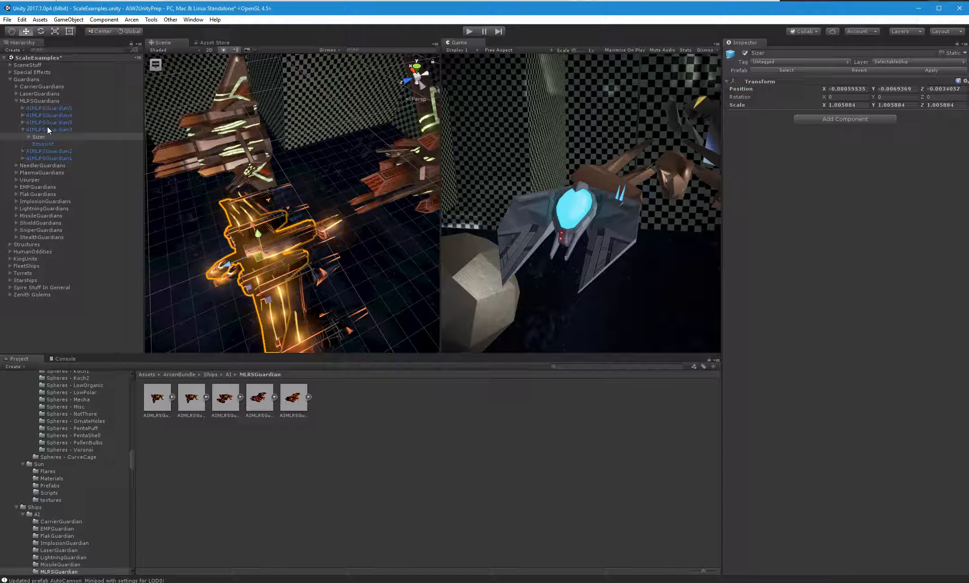
left_click(59, 130)
key("Delete")
- Duplicate AIMLRSGuardian2 and move the copy onto AIMLRSGuardian1, at about X -97.34
right_click_drag(277, 269, 107, 238)
double_click(66, 129)
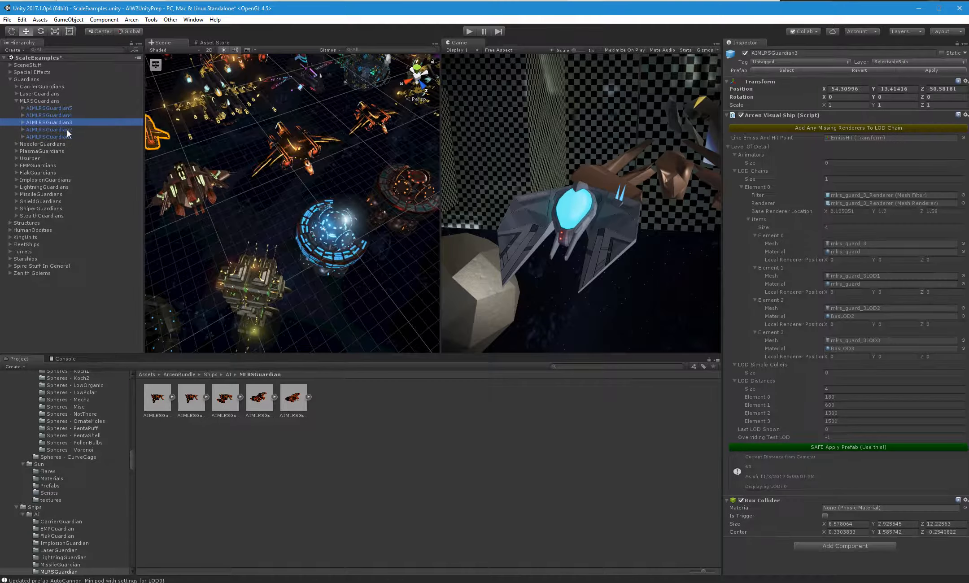
key("d")
right_click_drag(227, 130, 226, 136)
key("ctrl+d")
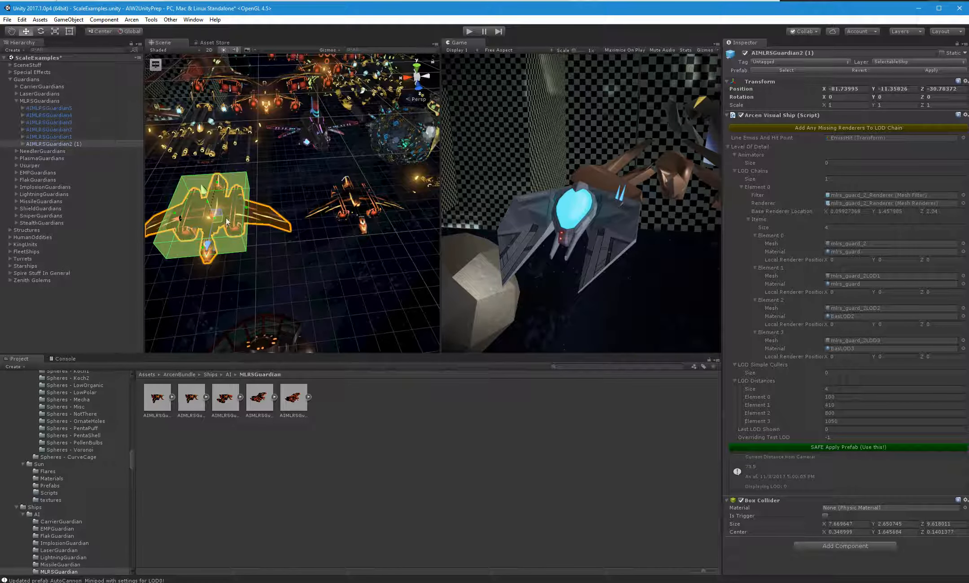
left_click_drag(182, 221, 384, 220)
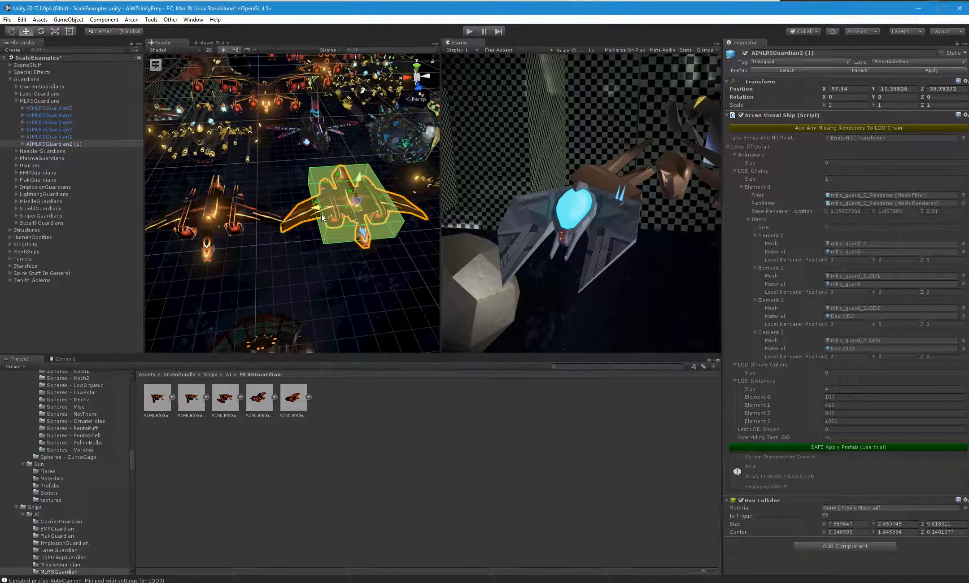
- Scale the whole AIMLRSGuardian2 copy down uniformly to about 0.677 to match AIMLRSGuardian1
key("r")
left_click_drag(360, 204, 334, 210)
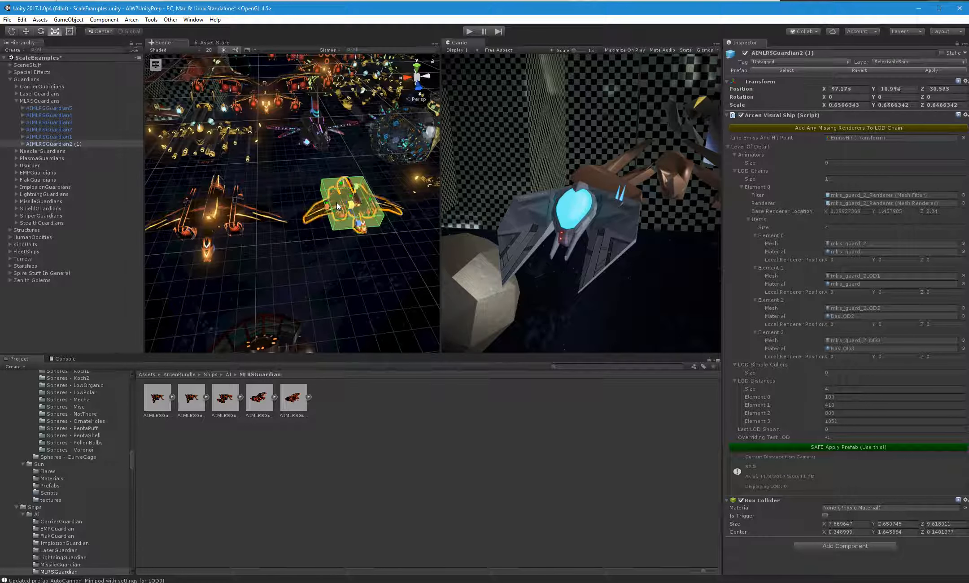
key("w")
left_click_drag(306, 280, 96, 200, "alt")
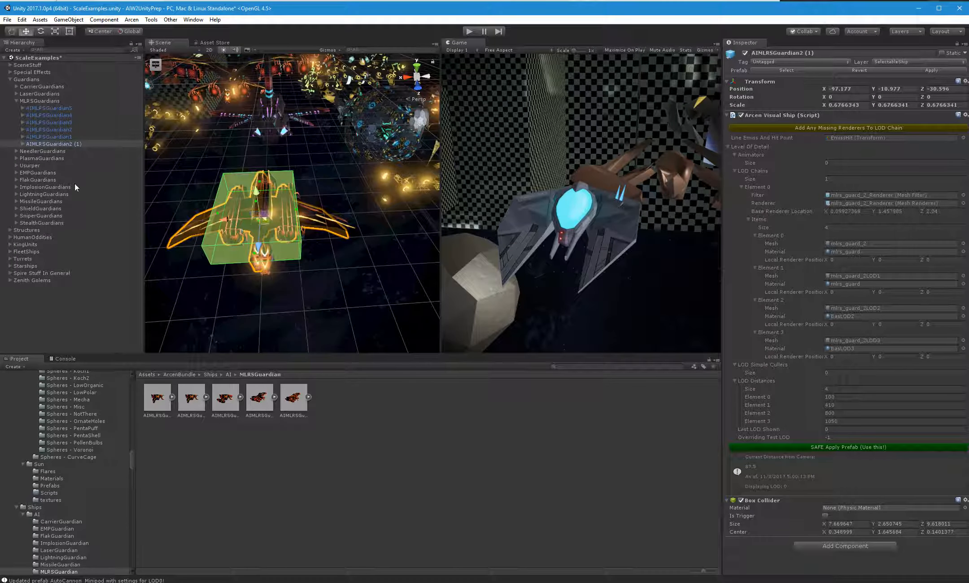
- Rename the scaled-down copy AIMLRSGuardian1 and delete the earlier Sizer-based AIMLRSGuardian1 from the scene
left_click(76, 144)
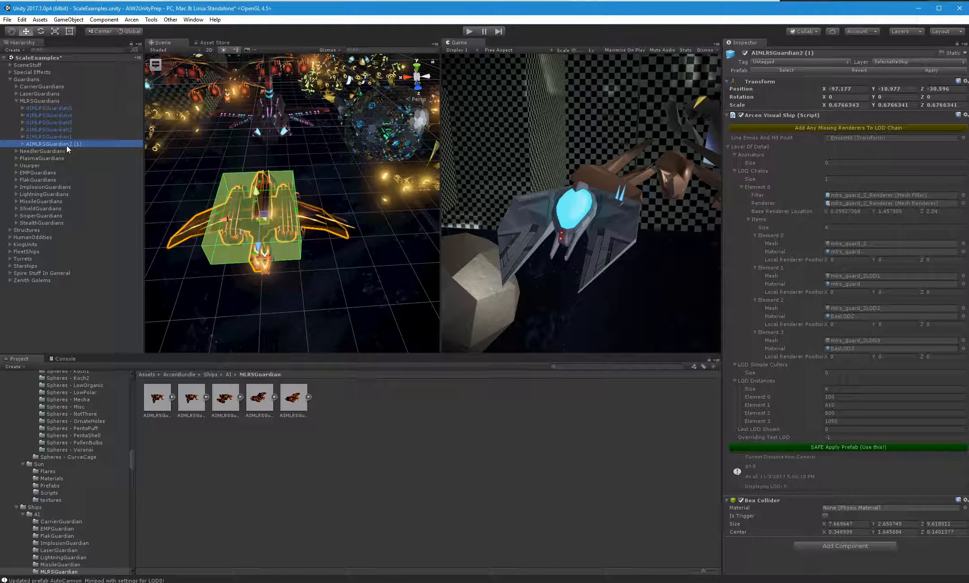
key("F2")
key("End")
key("BackSpace")
key("BackSpace")
key("BackSpace")
key("BackSpace")
key("BackSpace")
type("1")
left_click(69, 138)
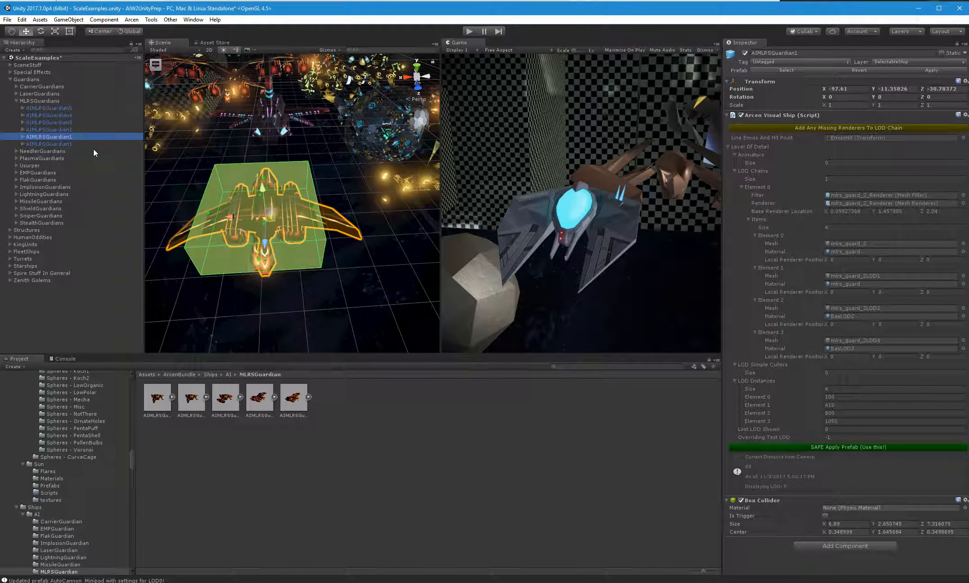
key("Delete")
- Delete the Sizer-based AIMLRSGuardian1 prefab asset and create its replacement from the scaled-down AIMLRSGuardian1
left_click(172, 397)
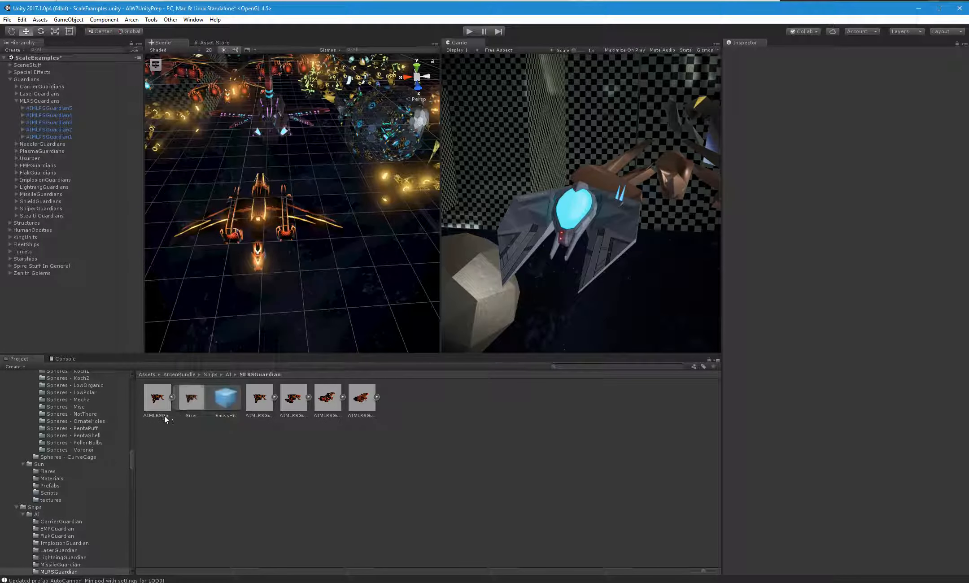
left_click(169, 412)
left_click(172, 397)
key("Delete")
left_click(518, 318)
left_click(59, 136)
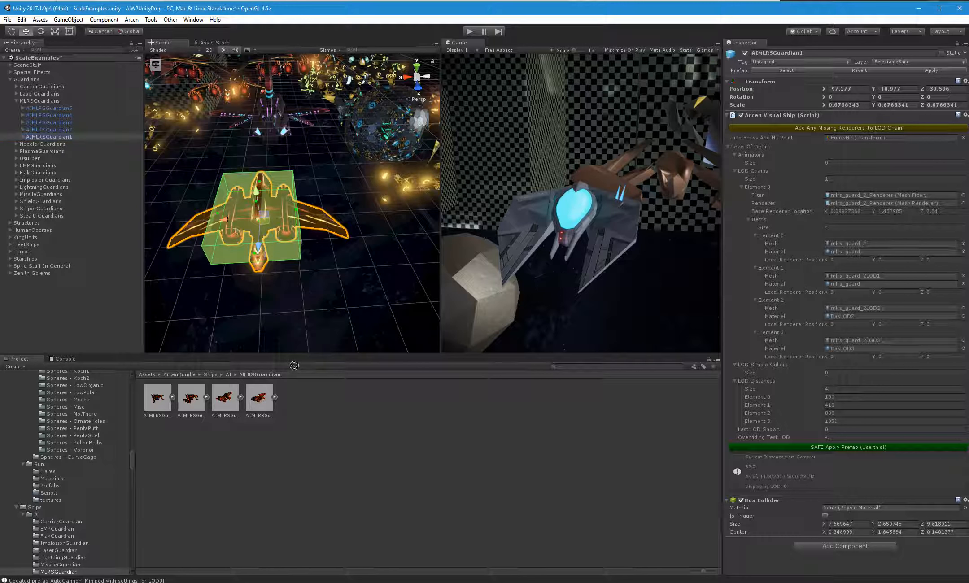
- Duplicate AIMLRSGuardian2 and move the copy over the existing AIMLRSGuardian3 ship
left_click_drag(275, 337, 170, 232, "alt")
left_click(287, 268)
key("ctrl+d")
left_click_drag(170, 232, 301, 175, "alt")
left_click_drag(219, 126, 340, 93)
- Scale the AIMLRSGuardian2 copy up uniformly to about 1.385 so it matches the existing AIMLRSGuardian3
key("e")
key("w")
key("e")
key("r")
left_click_drag(290, 132, 294, 182)
key("w")
left_click_drag(186, 261, 279, 321, "alt")
key("s")
right_click_drag(280, 322, 205, 317)
key("d")
- Rename the enlarged copy AIMLRSGuardian3 and delete the old AIMLRSGuardian3 from the scene
left_click(68, 144)
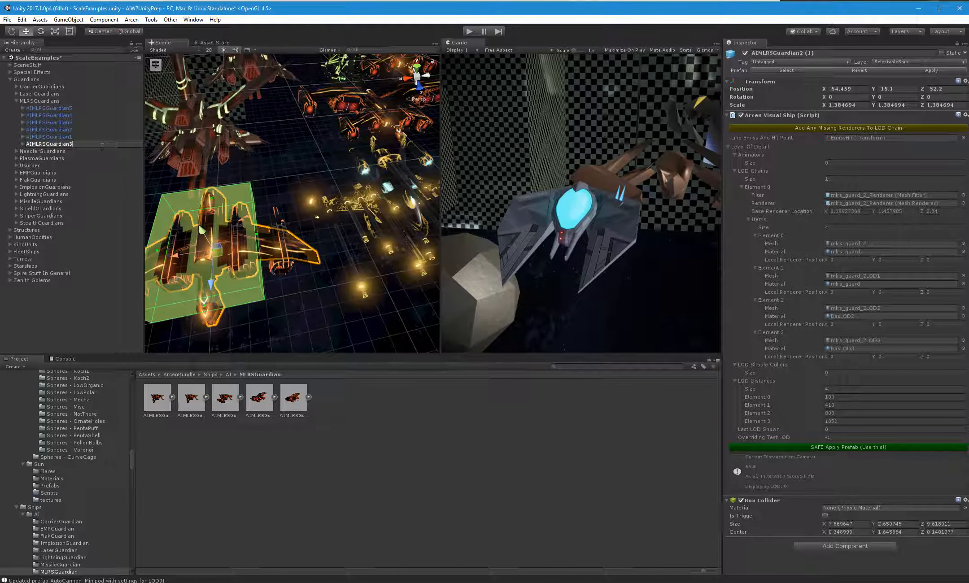
key("Return")
left_click_drag(75, 130, 75, 125)
left_click(75, 124)
key("Delete")
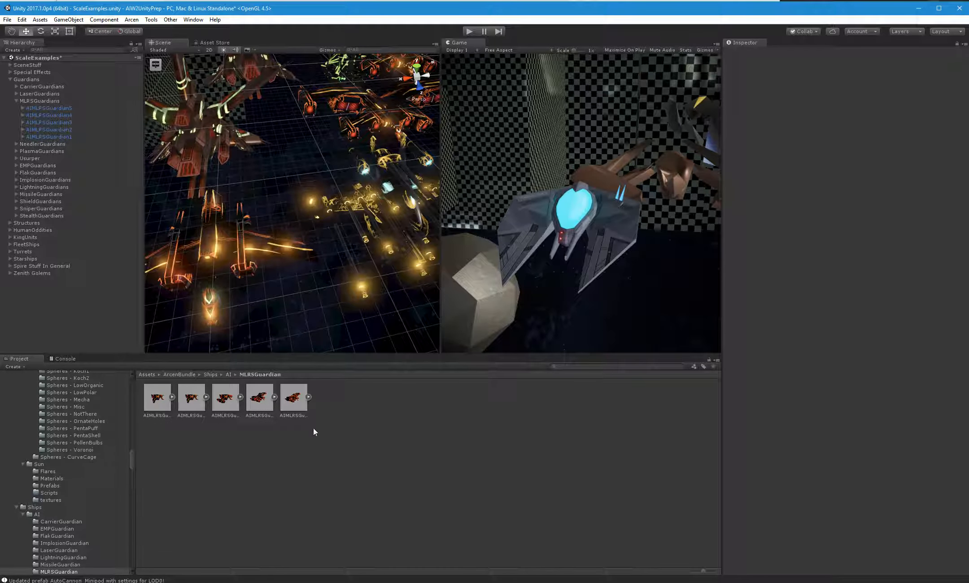
- Delete the old AIMLRSGuardian3 prefab asset and create a new prefab from the enlarged AIMLRSGuardian3
left_click(233, 399)
key("Delete")
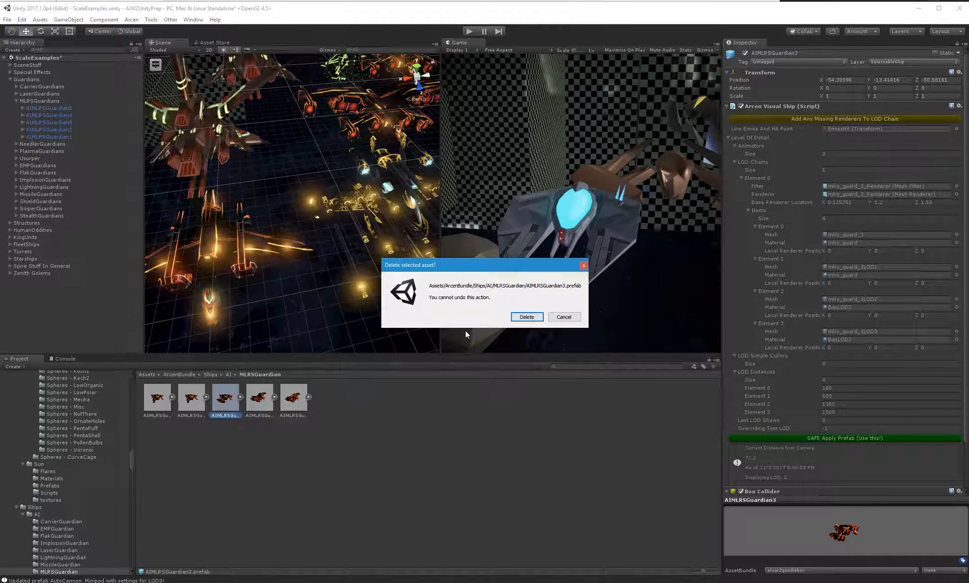
left_click(523, 318)
left_click_drag(48, 121, 329, 403)
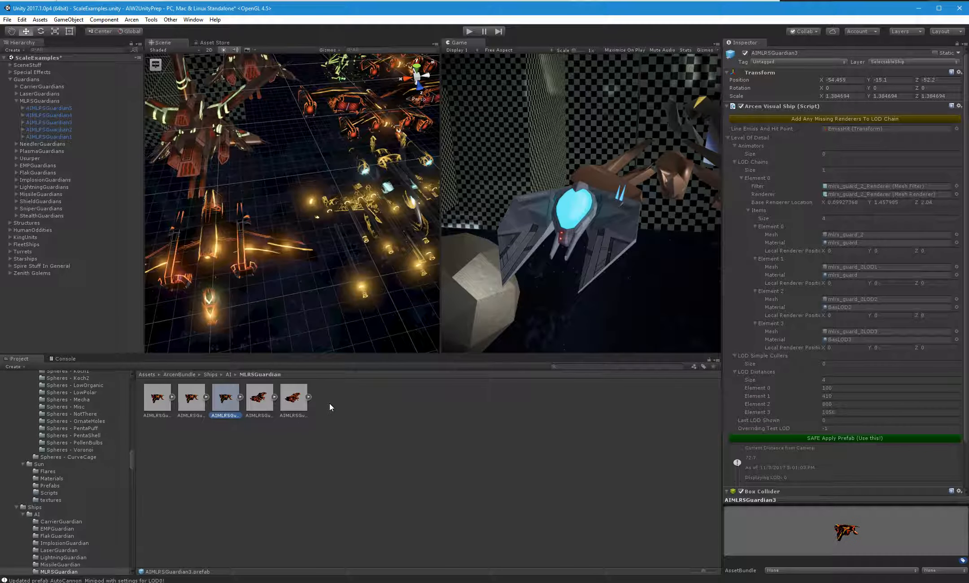
- Duplicate AIMLRSGuardian3 and place the copy just below AIMLRSGuardian4 in the MLRSGuardians group
left_click(66, 122)
left_click_drag(332, 264, 264, 265, "alt")
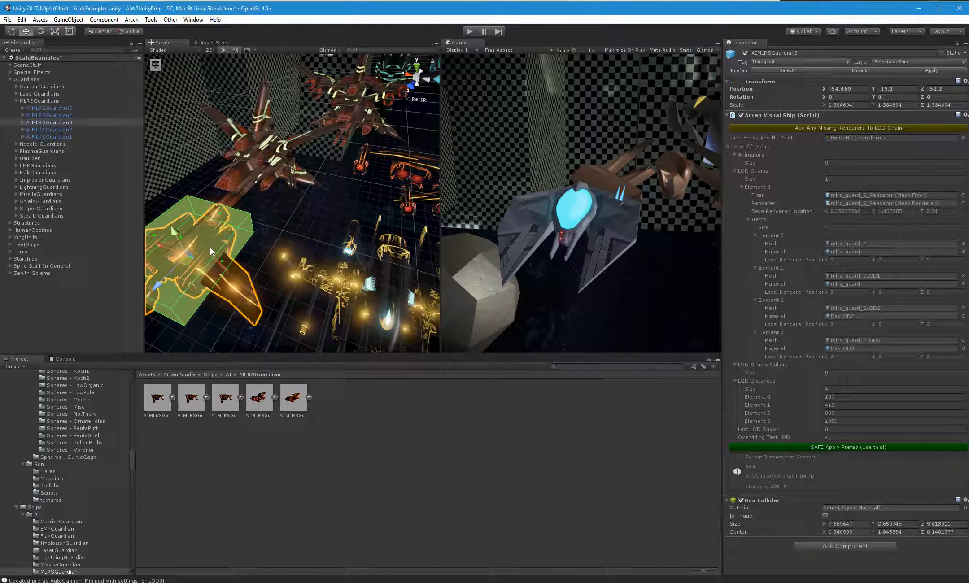
key("ctrl+d")
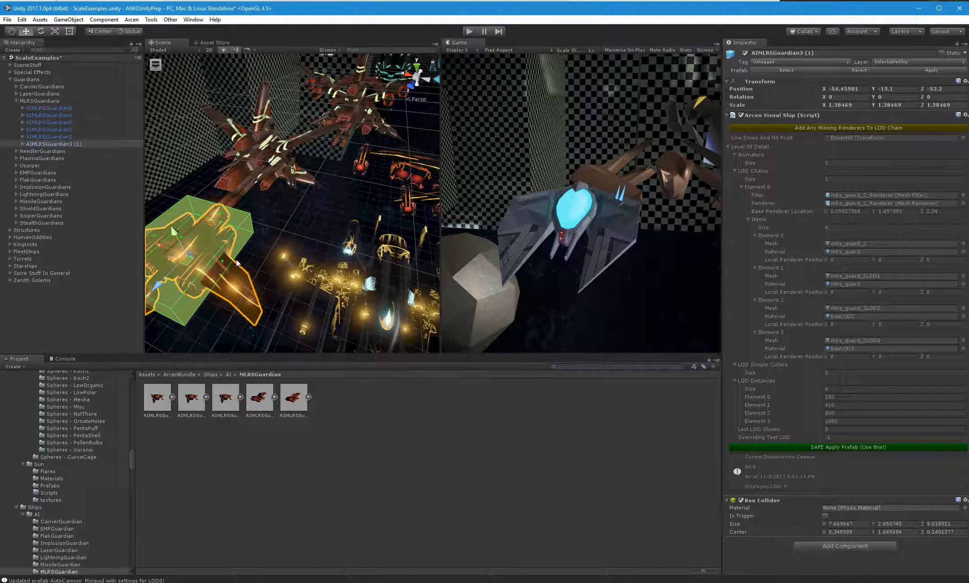
left_click_drag(68, 144, 82, 118)
- Move the AIMLRSGuardian3 copy over the existing AIMLRSGuardian4 ship and line the two up
left_click_drag(159, 279, 370, 168)
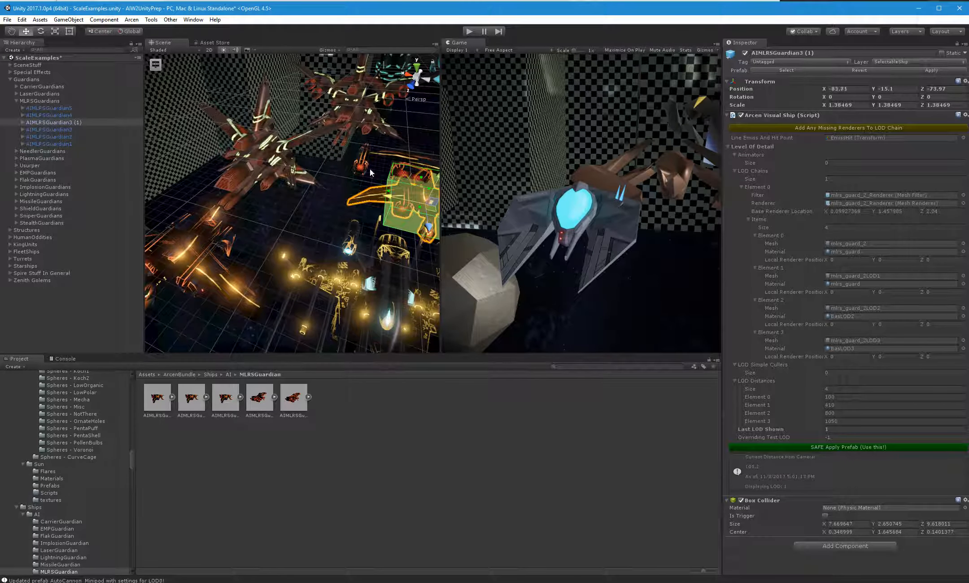
key("f")
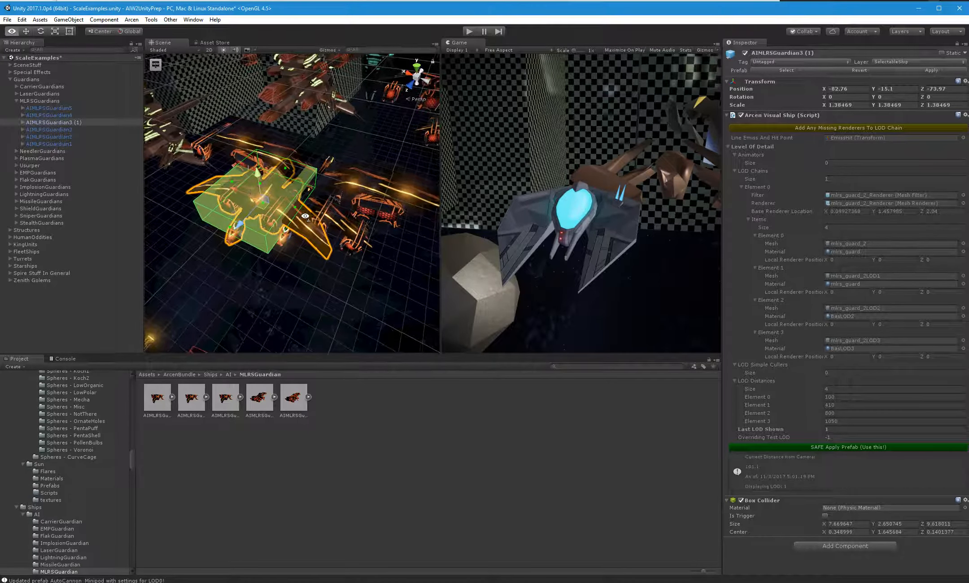
left_click_drag(264, 207, 311, 203)
right_click_drag(310, 203, 319, 241)
left_click_drag(315, 230, 329, 234)
key("w")
right_click_drag(327, 266, 322, 262)
left_click_drag(322, 262, 320, 248)
- Scale the AIMLRSGuardian3 copy up uniformly to about 1.866 so it matches the existing AIMLRSGuardian4
right_click_drag(308, 264, 476, 345)
key("a")
key("r")
left_click_drag(305, 231, 346, 244)
key("w")
right_click_drag(346, 244, 202, 191)
key("d")
- Rename the enlarged copy AIMLRSGuardian4 and delete the old AIMLRSGuardian4 from the scene
left_click(69, 122)
key("F2")
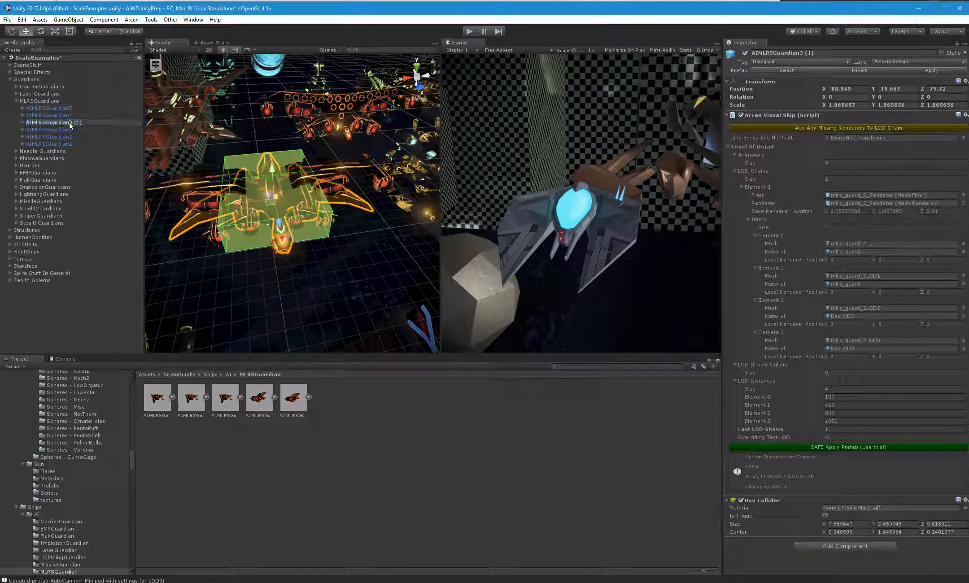
left_click_drag(69, 122, 101, 110)
type("4")
key("Escape")
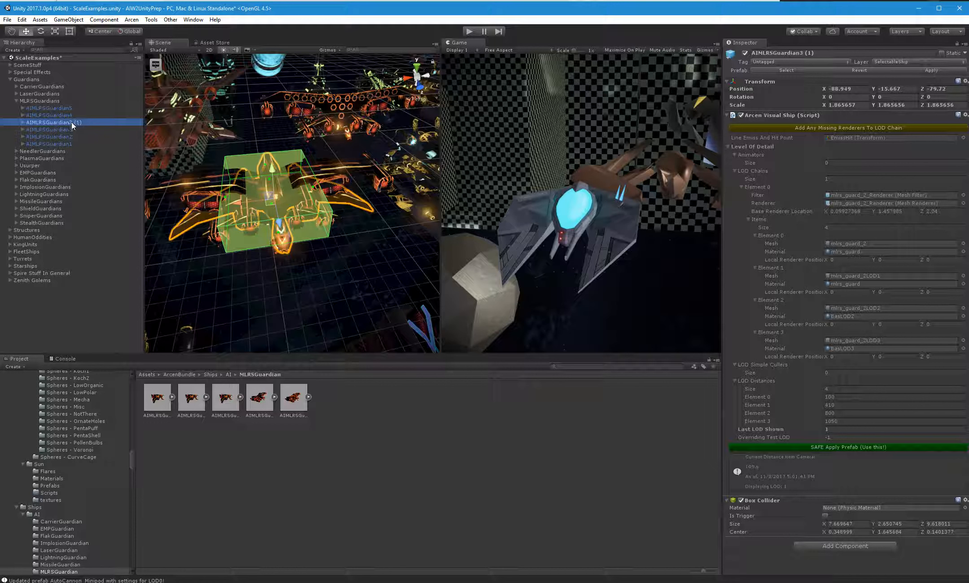
key("F2")
left_click_drag(71, 122, 95, 121)
type("4")
key("Return")
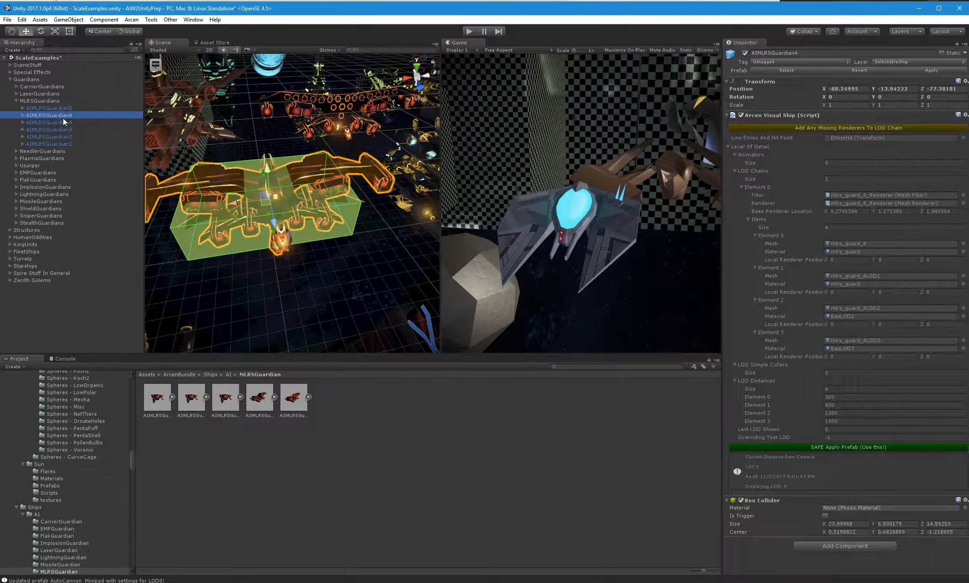
key("Delete")
- Delete the old AIMLRSGuardian4 prefab asset and create a new prefab from the enlarged AIMLRSGuardian4
left_click(256, 411)
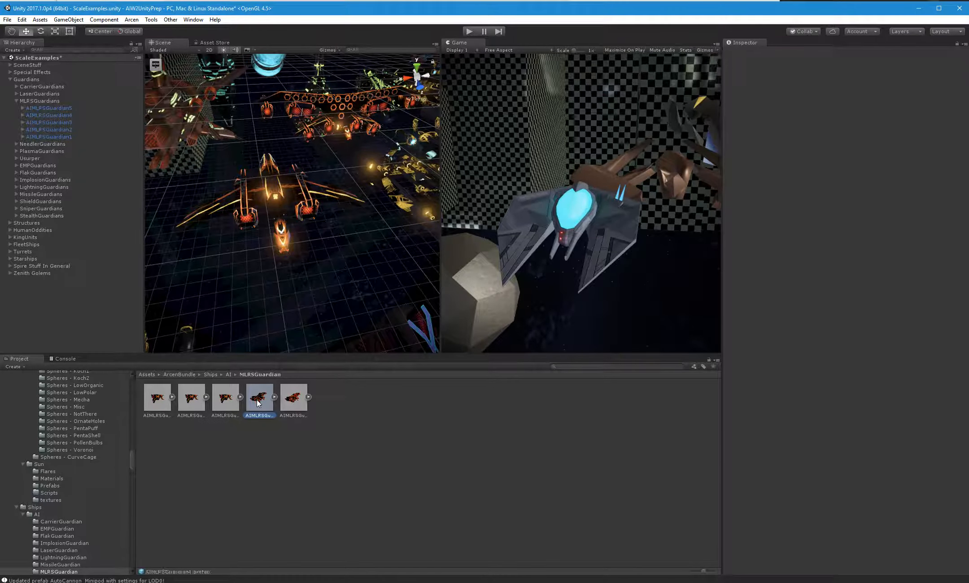
key("Delete")
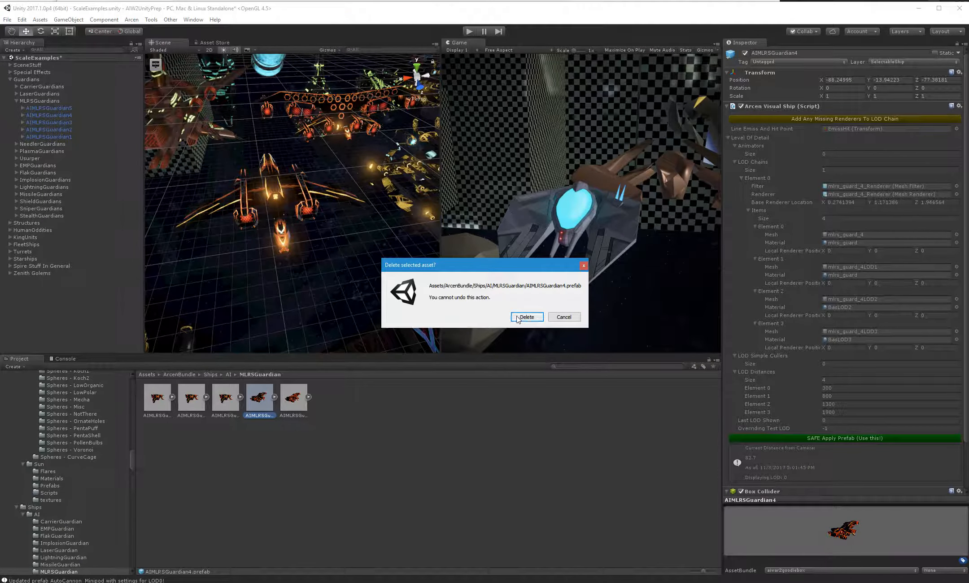
key("Return")
left_click_drag(60, 112, 342, 463)
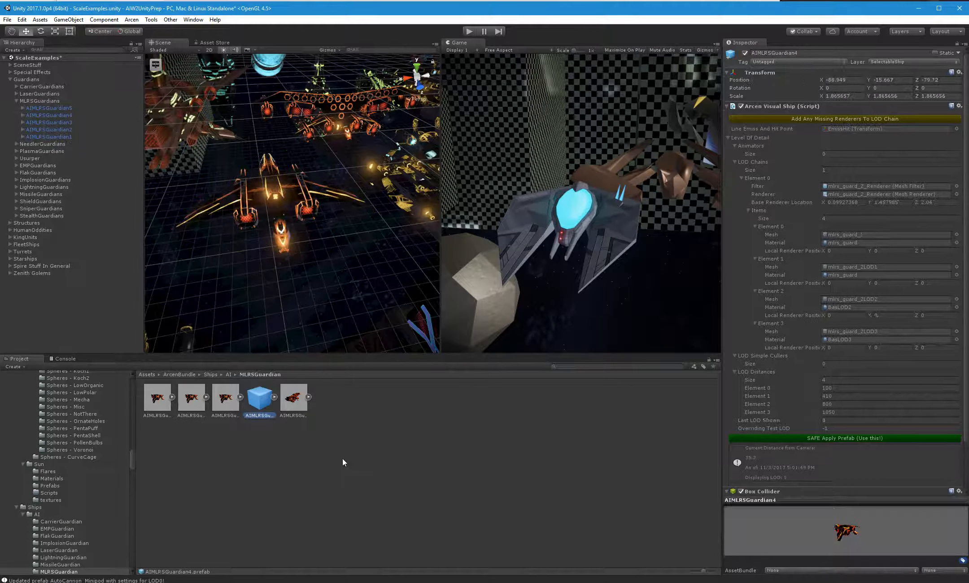
- Duplicate AIMLRSGuardian4, place the copy above it in the hierarchy, and move it over the existing AIMLRSGuardian5 ship
left_click(60, 114)
right_click_drag(296, 252, 348, 256)
key("ctrl+d")
left_click_drag(71, 144, 78, 113)
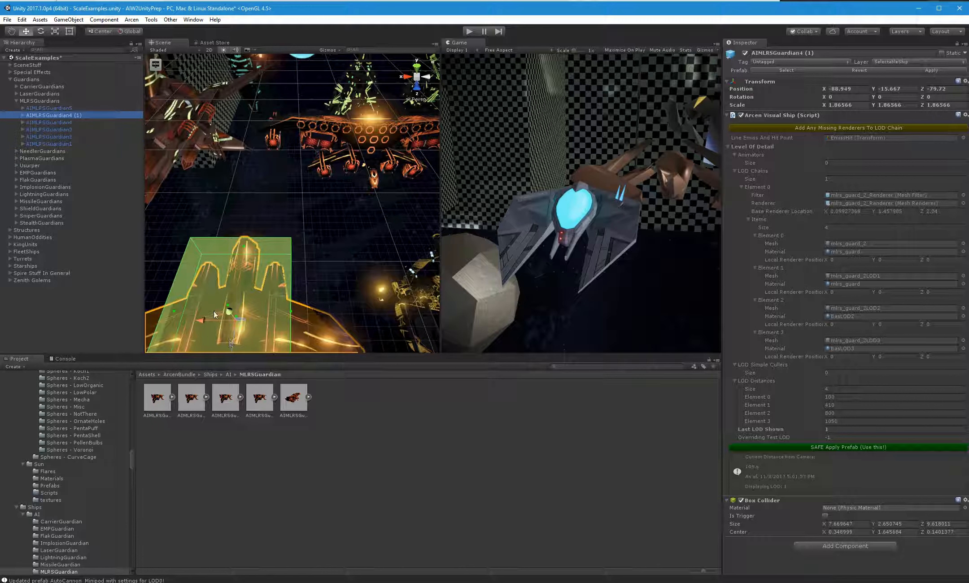
right_click_drag(214, 315, 216, 320)
left_click_drag(238, 315, 368, 158)
- Scale the AIMLRSGuardian4 copy up uniformly to about 2.814 and align it with the existing AIMLRSGuardian5 ship
right_click_drag(327, 192, 326, 195)
key("w")
key("e")
key("r")
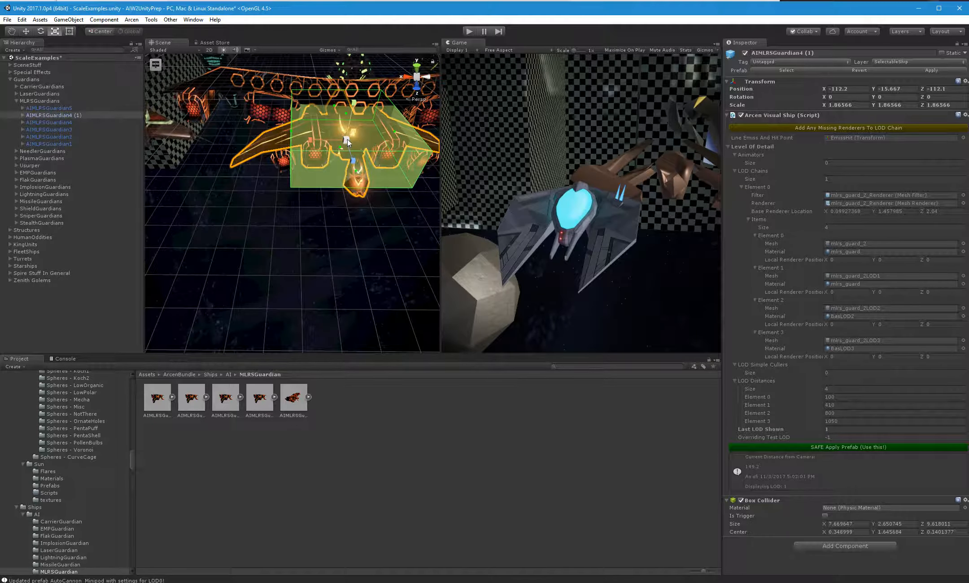
left_click_drag(348, 142, 361, 135)
right_click_drag(361, 135, 371, 205)
key("w")
left_click_drag(387, 205, 356, 181)
right_click_drag(355, 181, 189, 121)
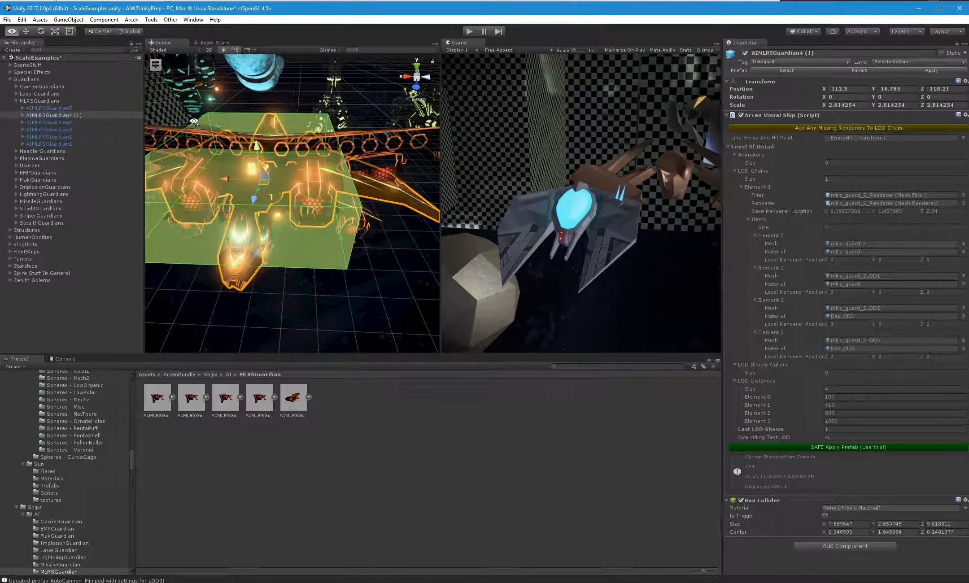
scroll(250, 144, "down", 5)
mouse_move(274, 147)
left_mouse_down()
mouse_move(275, 125)
mouse_move(274, 145)
left_mouse_up()
left_click_drag(276, 188, 346, 226, "alt")
left_click_drag(324, 174, 262, 204, "alt")
- Rename the enlarged copy AIMLRSGuardian5 and delete the old AIMLRSGuardian5 from the scene
left_click(65, 115)
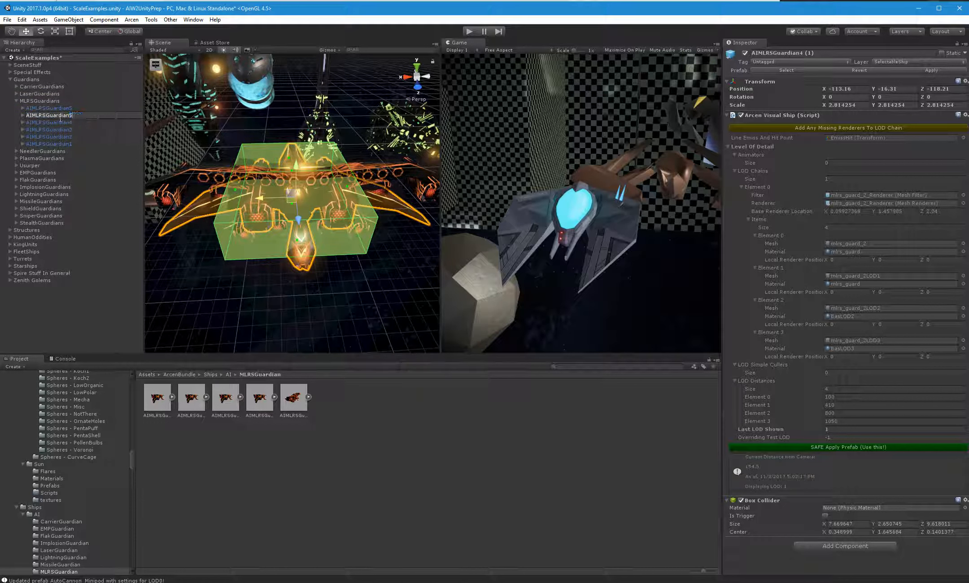
left_click(55, 108)
key("Delete")
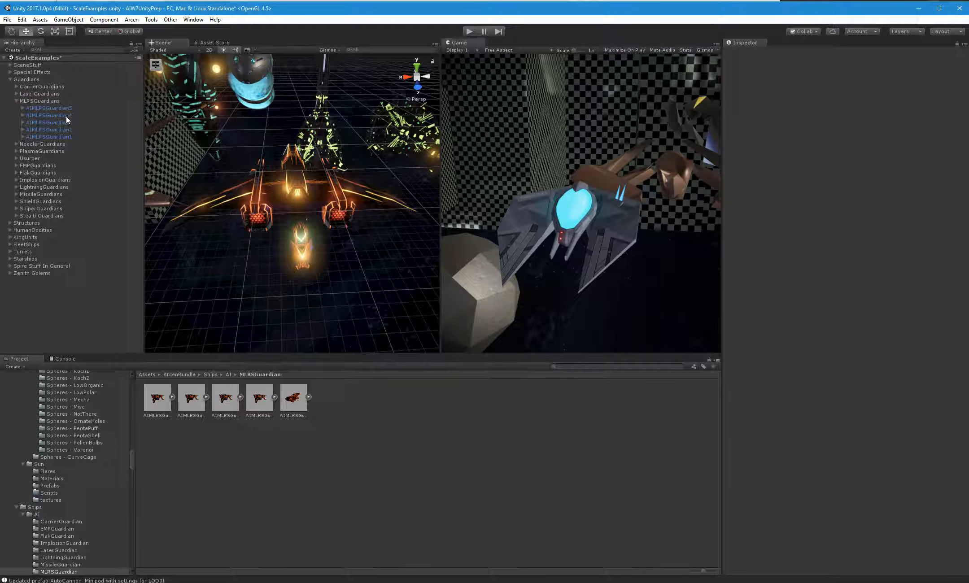
- Delete the old AIMLRSGuardian5 prefab asset and create a new prefab from the enlarged AIMLRSGuardian5
left_click(64, 109)
left_click(297, 406)
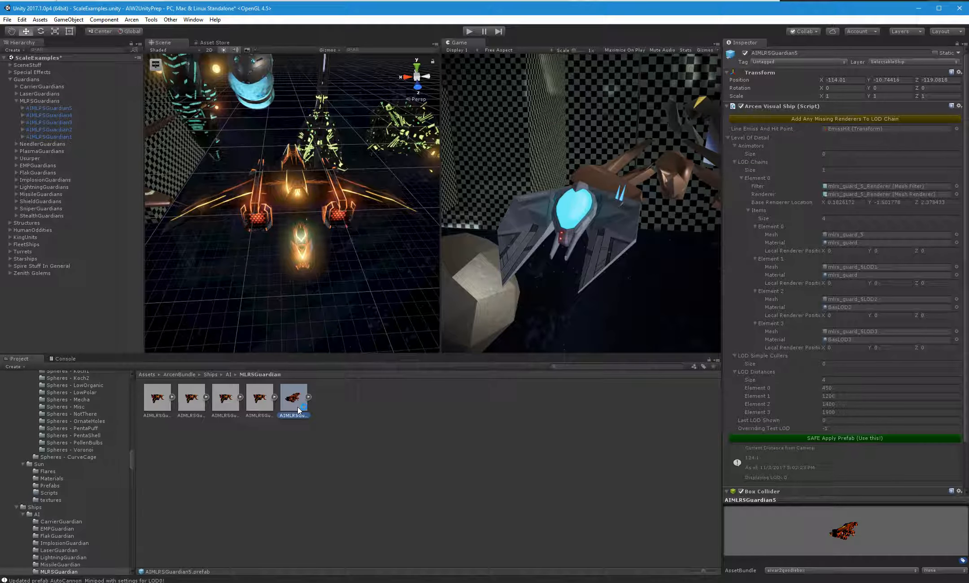
key("Delete")
left_click(528, 314)
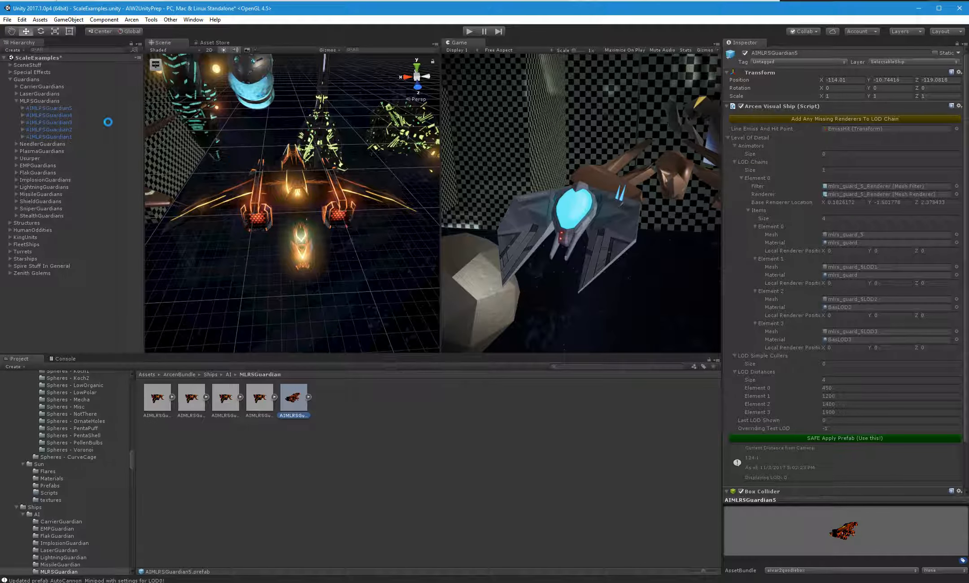
left_click(63, 108)
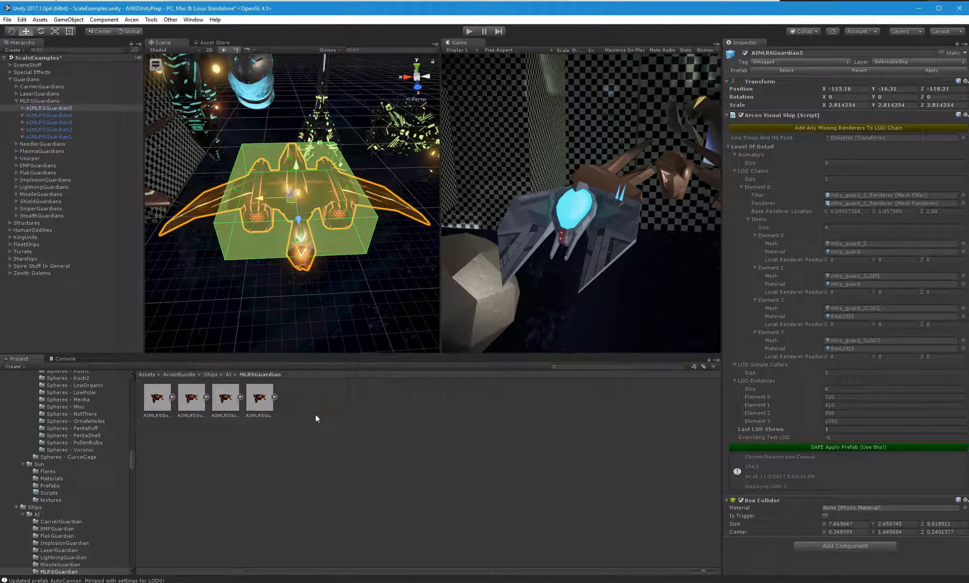
left_click_drag(316, 418, 314, 418)
- Assign all five AIMLRSGuardian prefabs to the asset bundle the old guardian prefabs used and save the scene
left_click(142, 410)
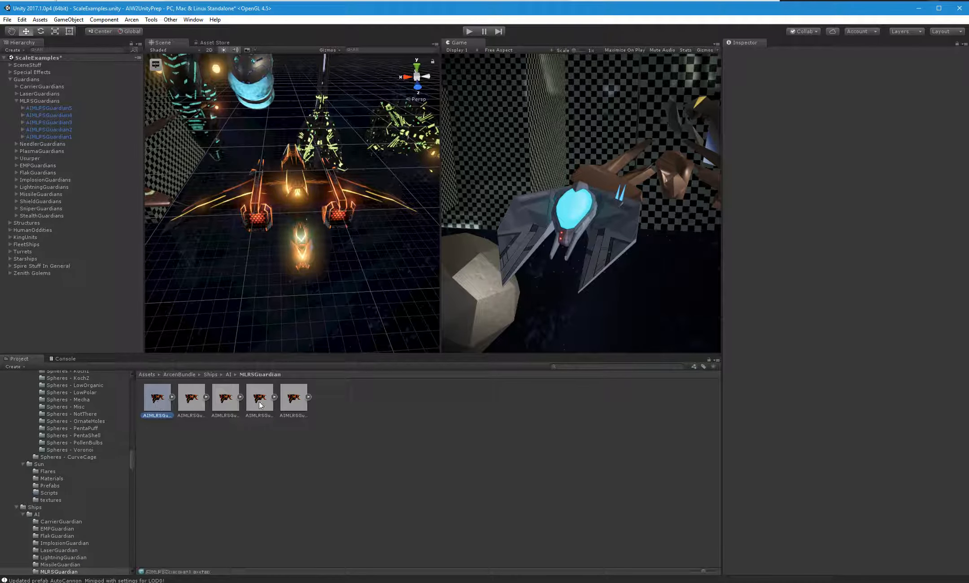
left_click(294, 398, "shift")
left_click(777, 571)
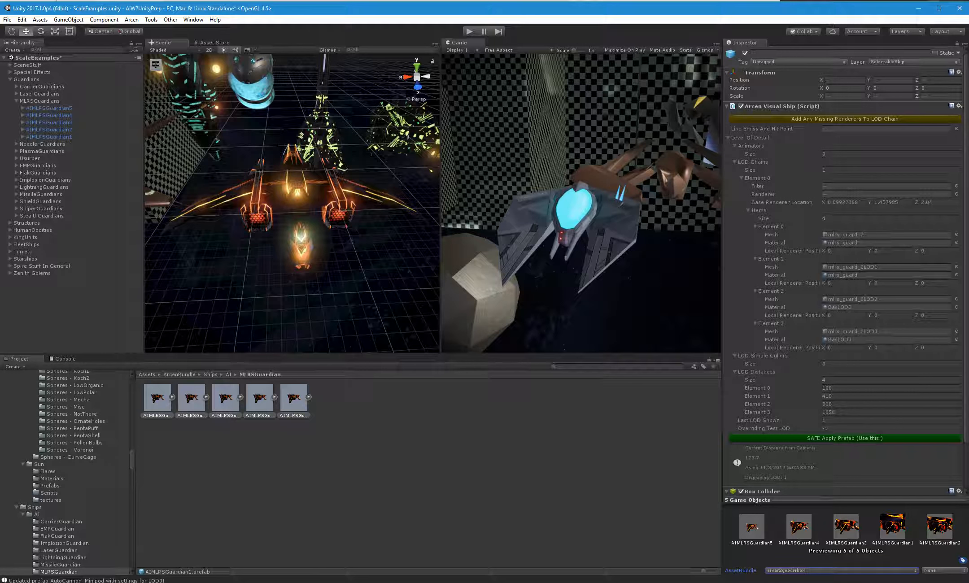
left_click(418, 447)
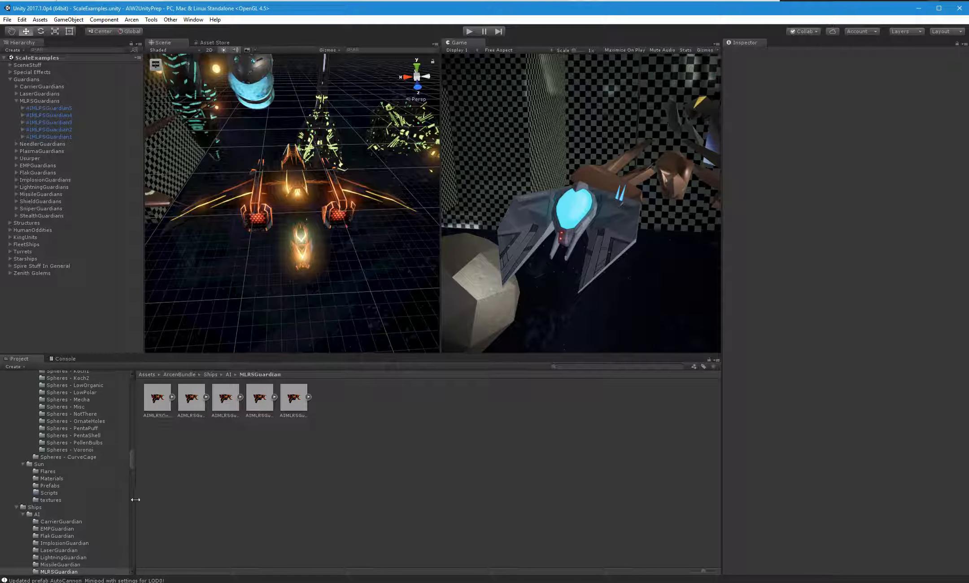
- Search the project for "mlrsg" and open the AIMLRSGuardian folder under Models
scroll(104, 525, "up", 6)
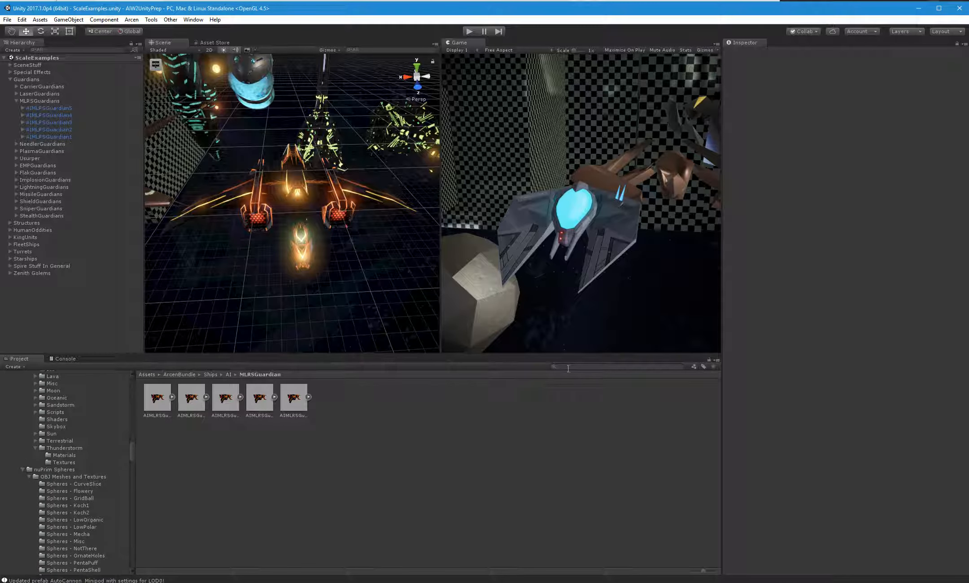
type("mlrsg")
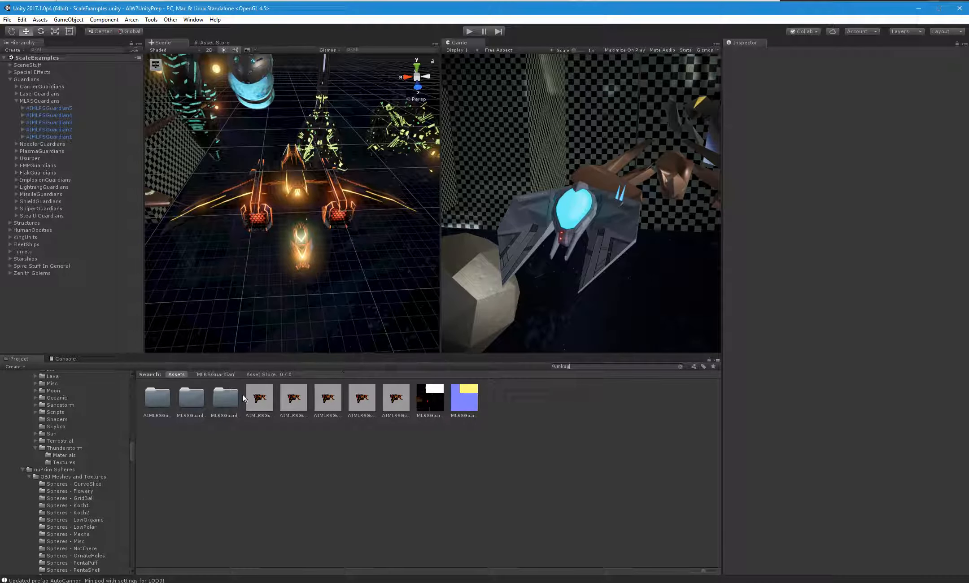
double_click(159, 399)
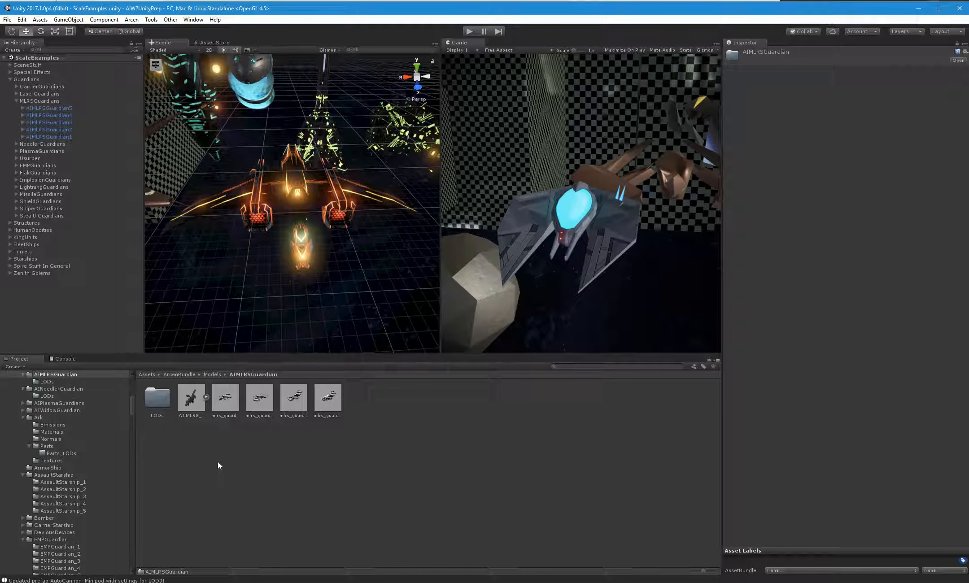
- Delete the old AIMLRSGuardian folder from ArcenBundle's Models folder
scroll(95, 452, "up", 4)
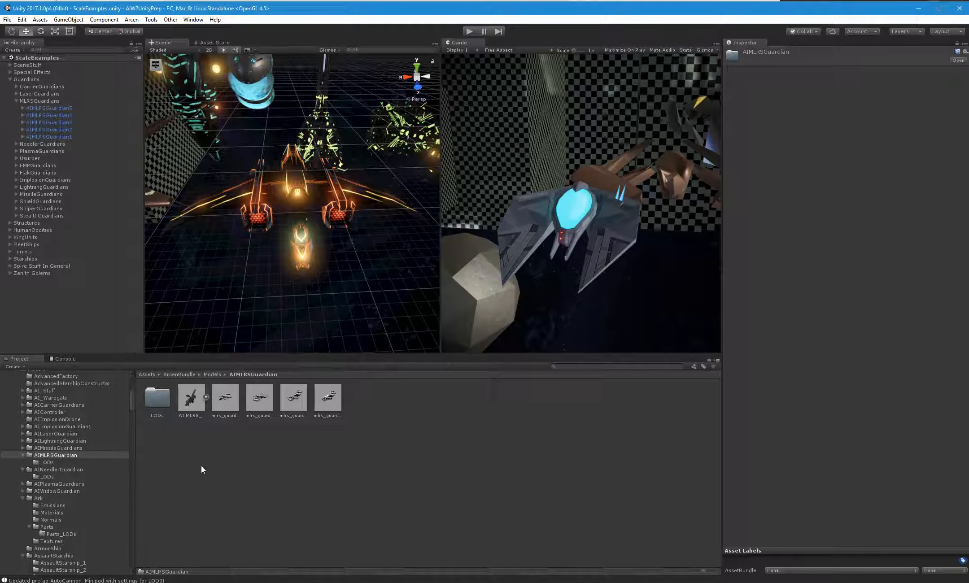
left_click(31, 448)
left_click(54, 456)
left_click(510, 315)
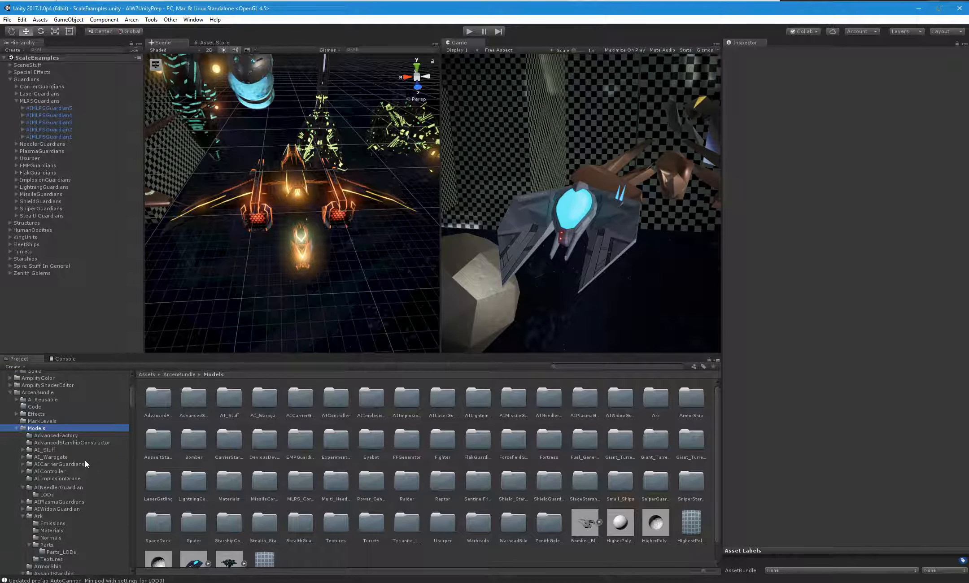
- Search the project for "mlrsg" again and check the contents of both remaining MLRSGuardian folders
left_click(592, 367)
type("ml")
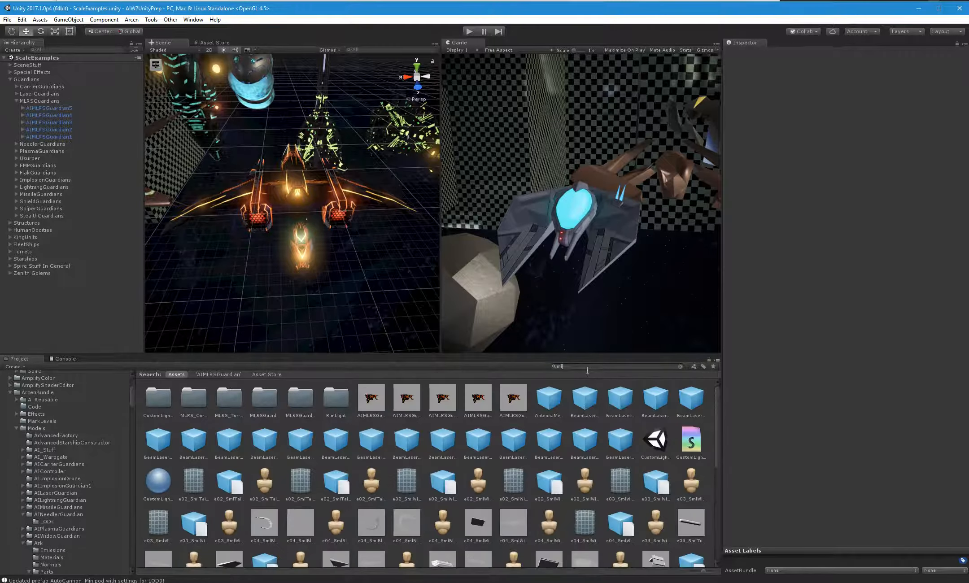
type("rsg")
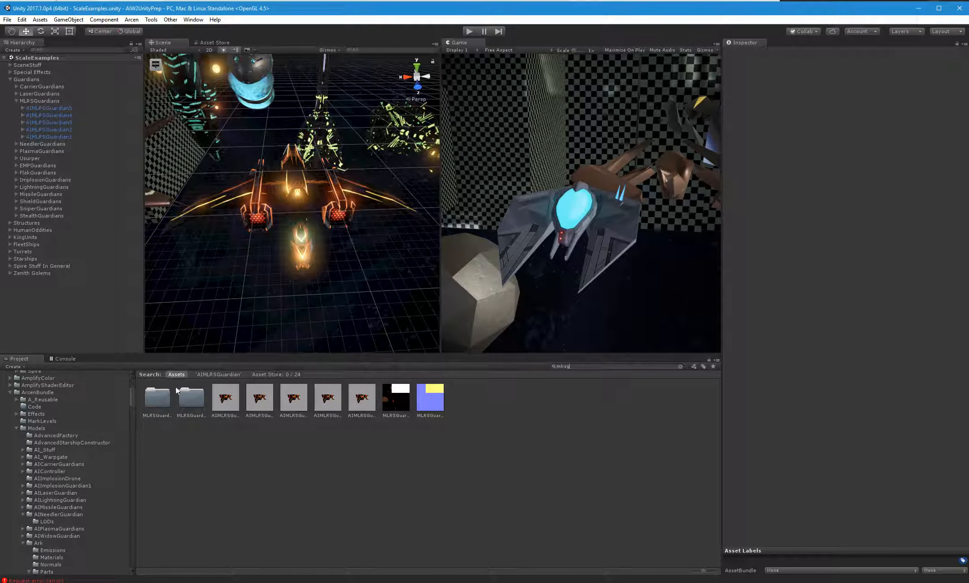
double_click(194, 397)
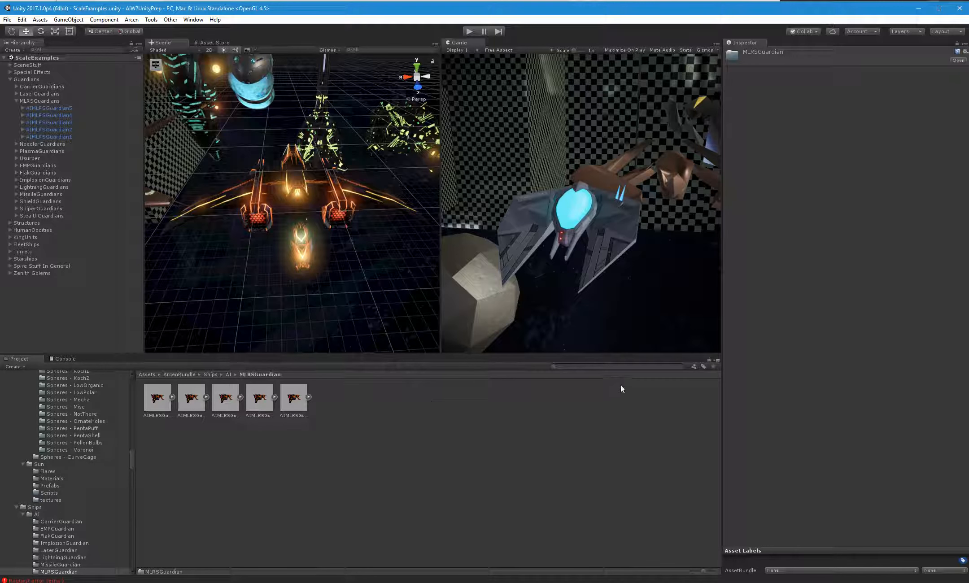
type("mlrsg")
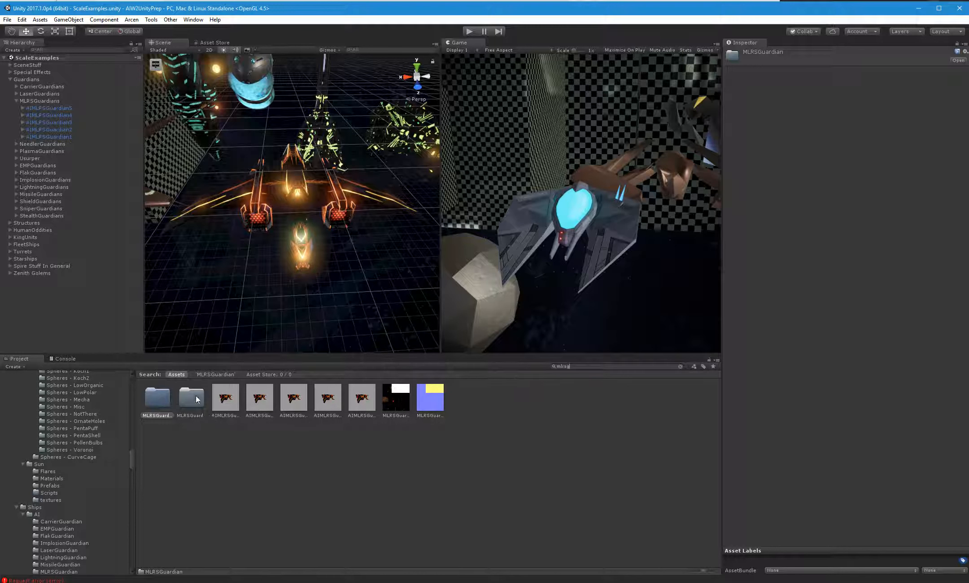
double_click(196, 398)
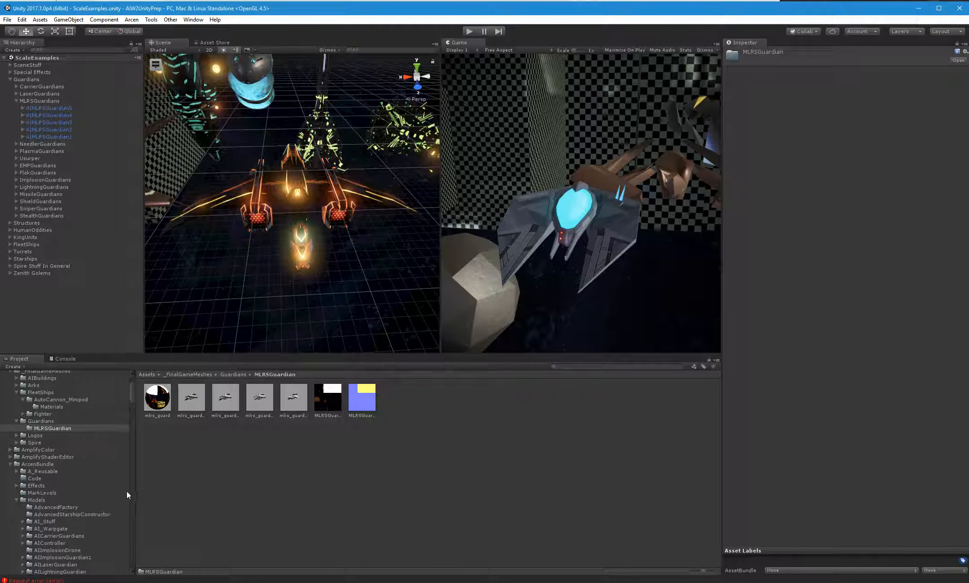
- Look through the subfolders of ArcenBundle's Models folder for remaining MLRS assets, opening MLRS_Corvette and Fighter
scroll(126, 485, "down", 3)
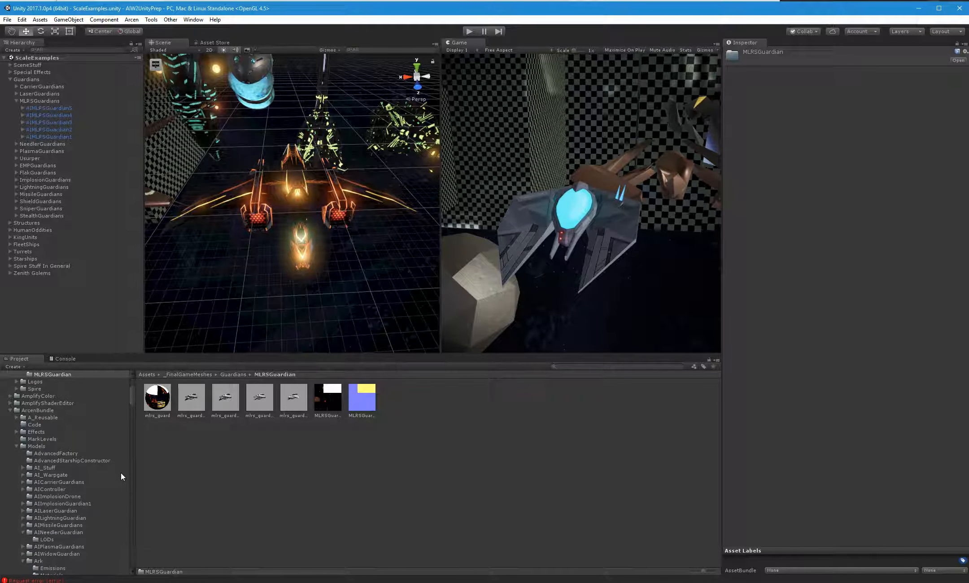
scroll(120, 477, "down", 3)
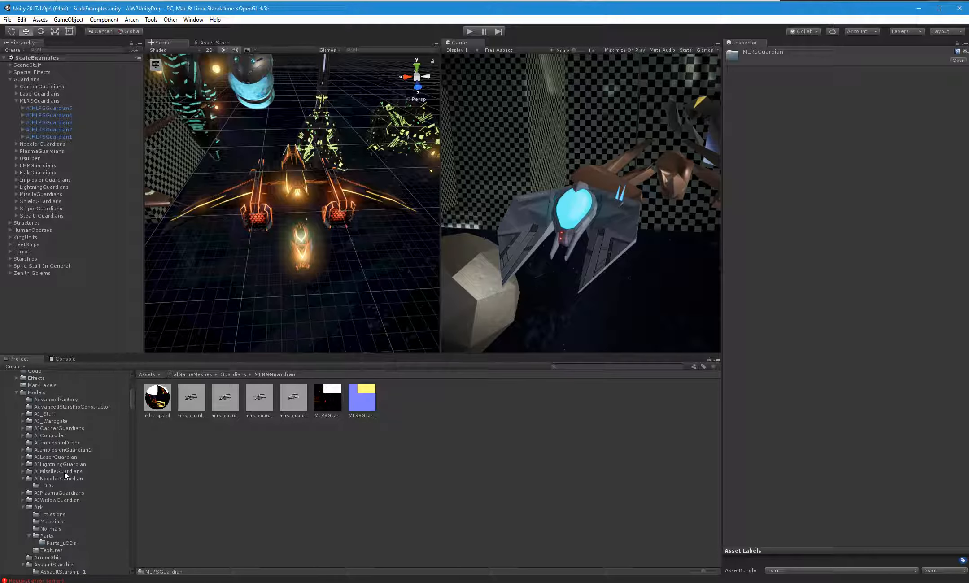
scroll(70, 480, "down", 3)
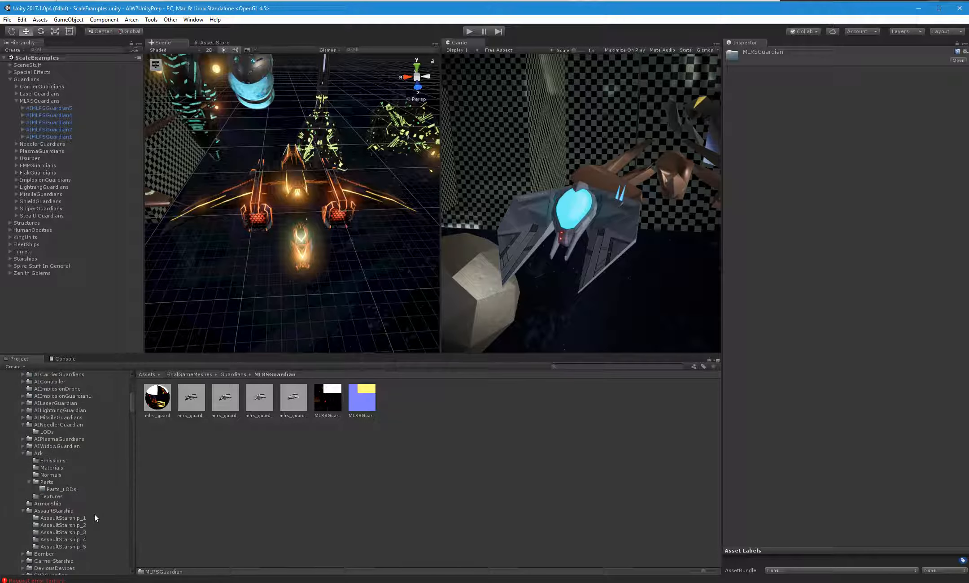
scroll(93, 514, "down", 10)
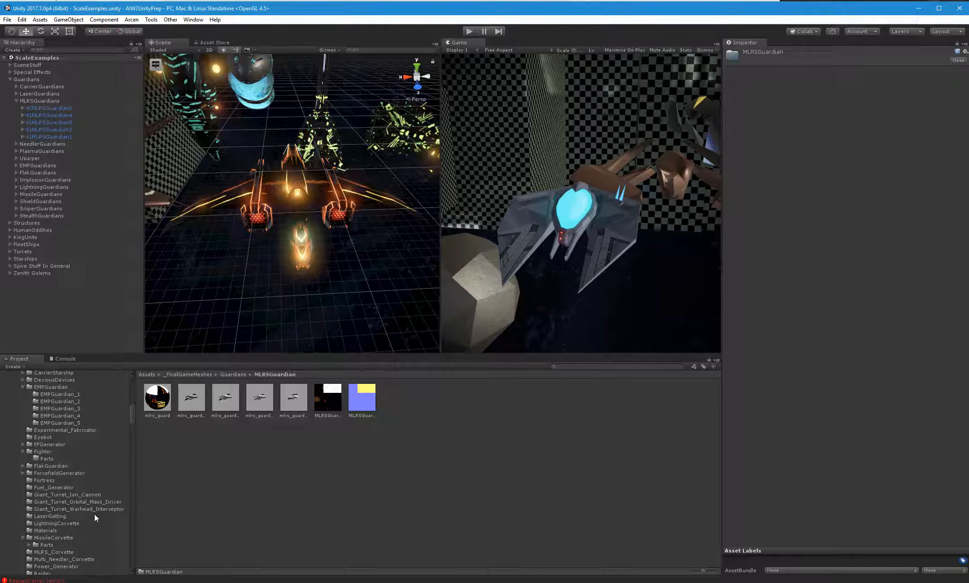
scroll(94, 514, "down", 2)
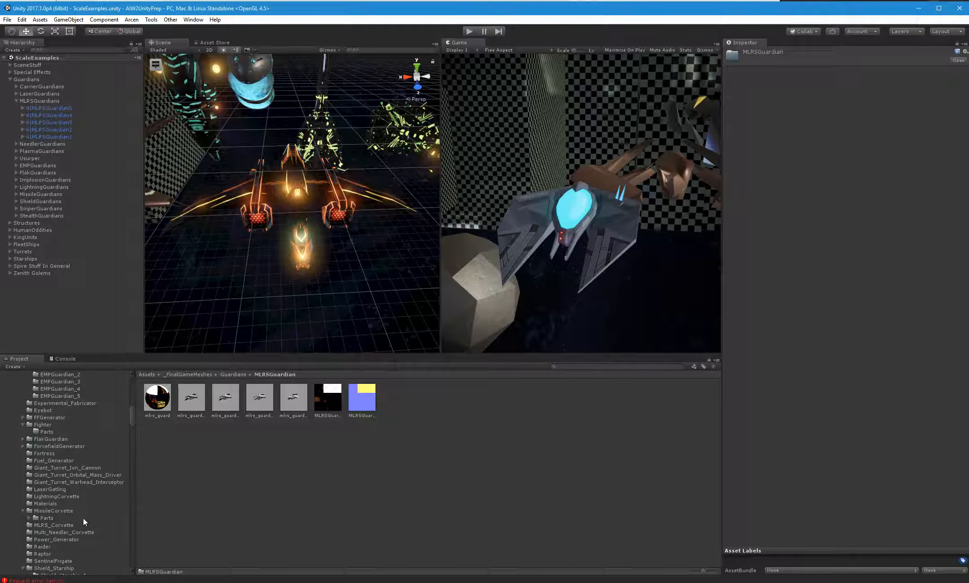
scroll(84, 518, "down", 6)
scroll(84, 517, "down", 15)
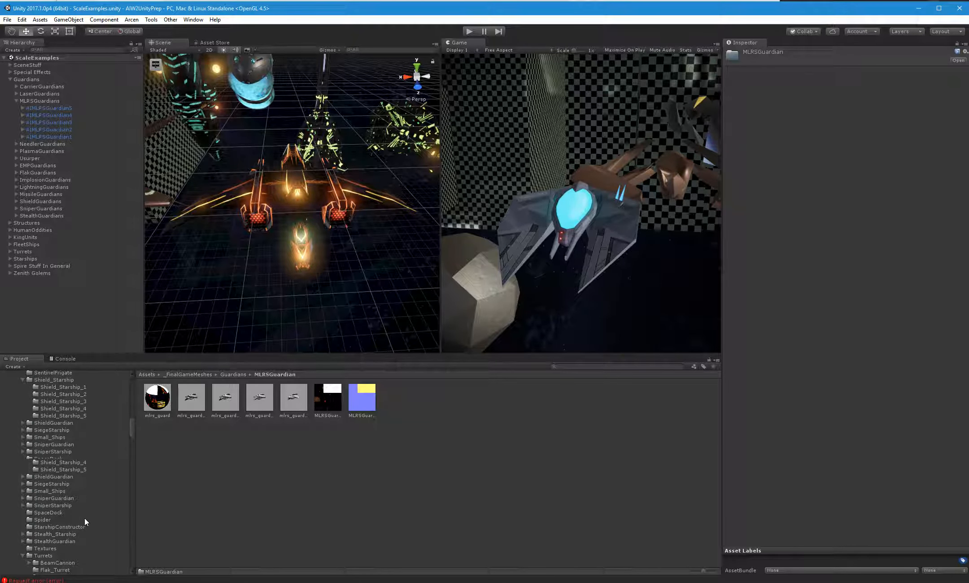
scroll(83, 517, "up", 10)
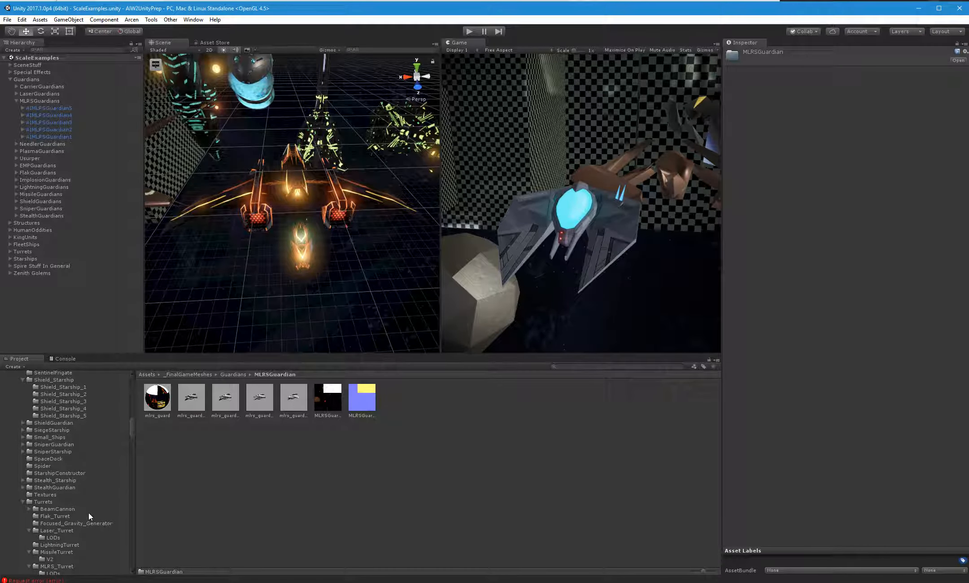
scroll(89, 513, "up", 5)
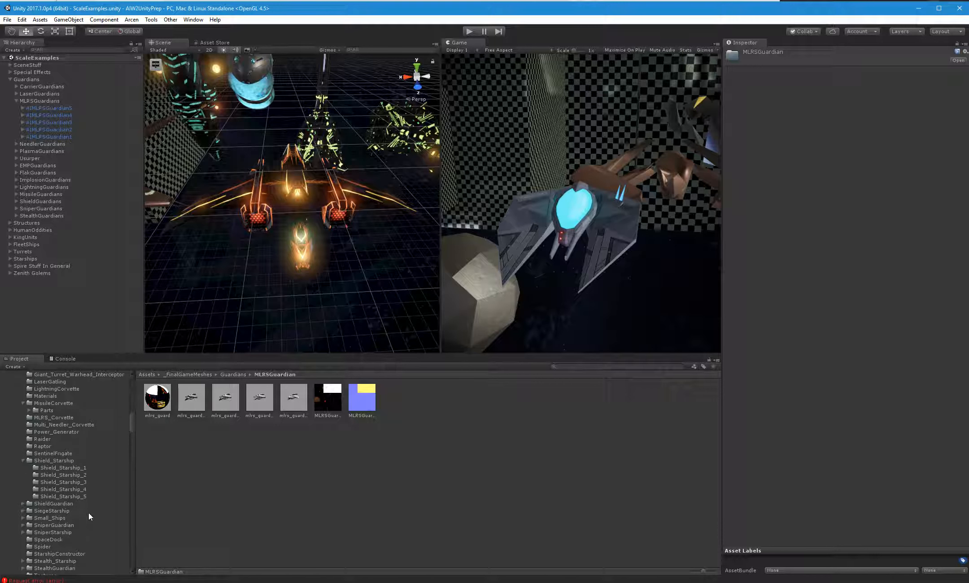
left_click(42, 418)
scroll(98, 478, "up", 3)
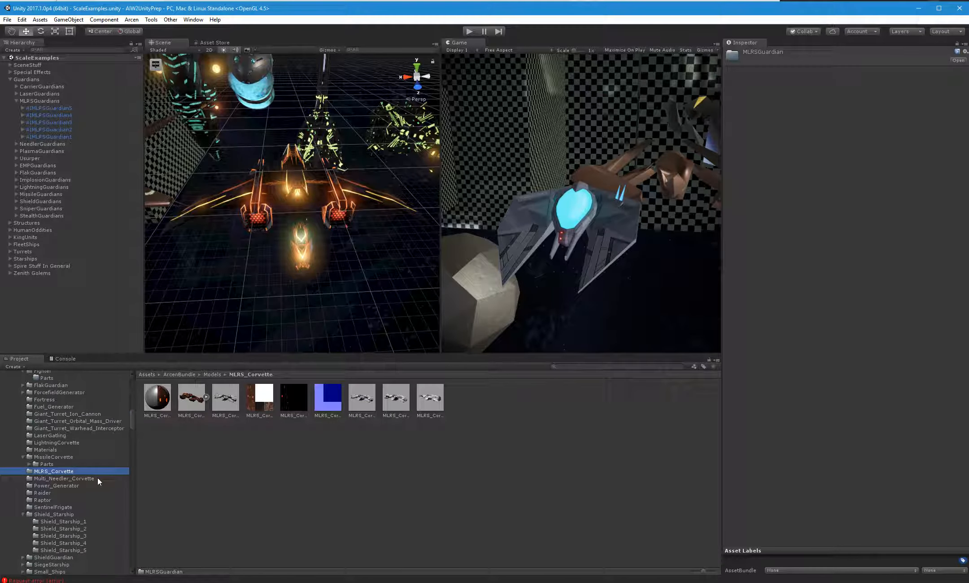
scroll(98, 478, "up", 2)
left_click(45, 424)
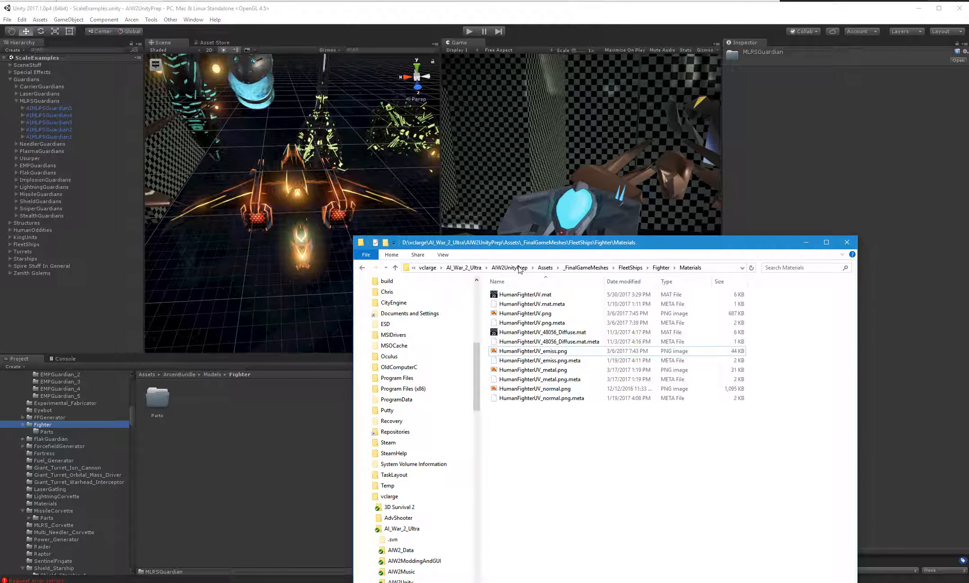
- Switch to File Explorer, start a TortoiseSVN commit for AIW2UnityPrep and review the list of changed files
left_click_drag(519, 240, 515, 58)
right_click(394, 405)
left_click(424, 526)
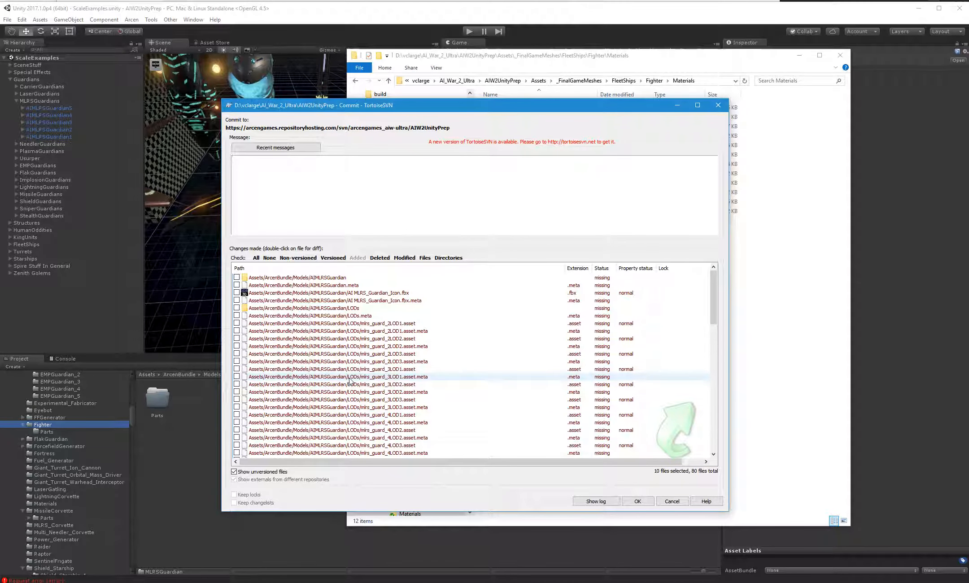
scroll(348, 386, "down", 8)
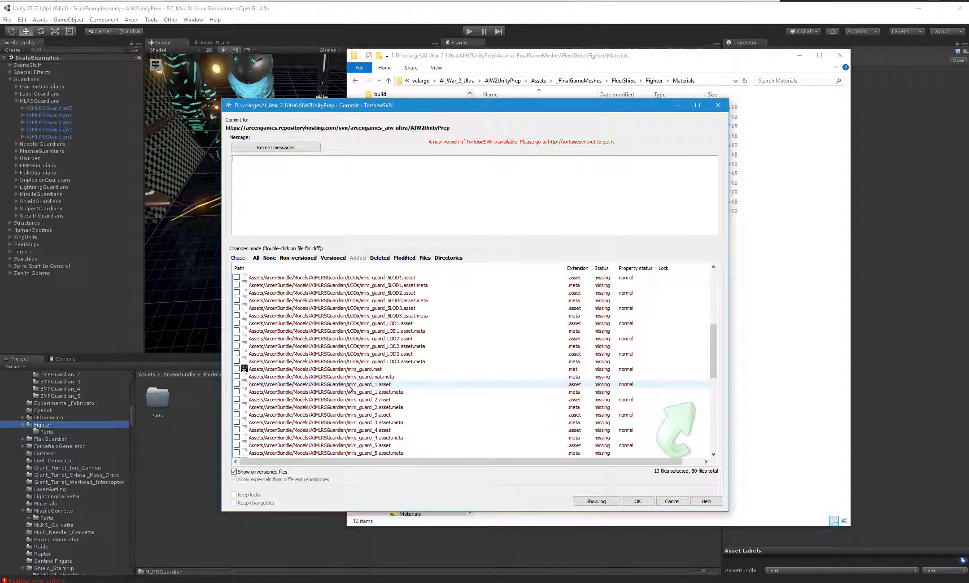
scroll(349, 389, "down", 5)
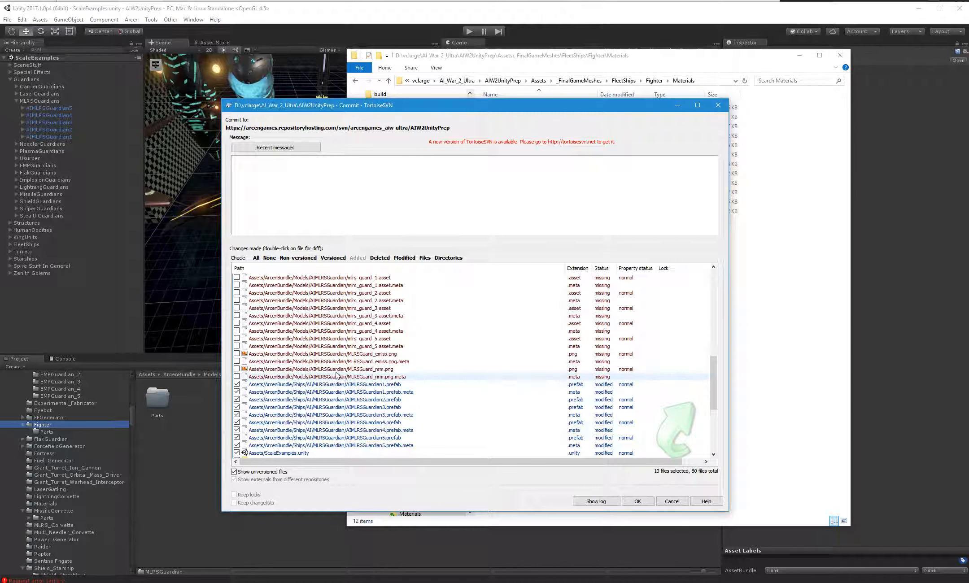
- Return to Unity and check ArcenBundle's Models folder and its AINeedlerGuardian subfolder
left_click(138, 410)
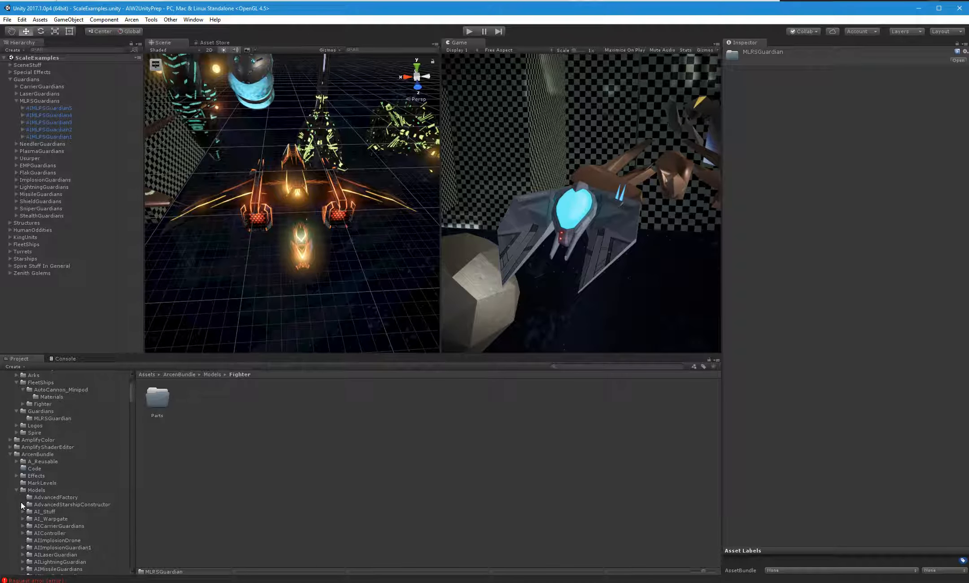
left_click(37, 489)
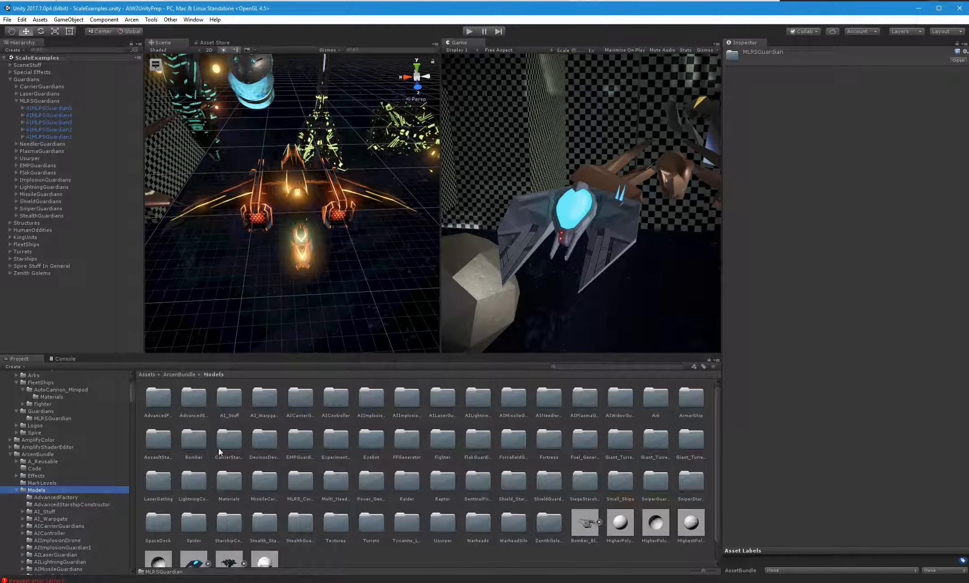
scroll(67, 515, "down", 3)
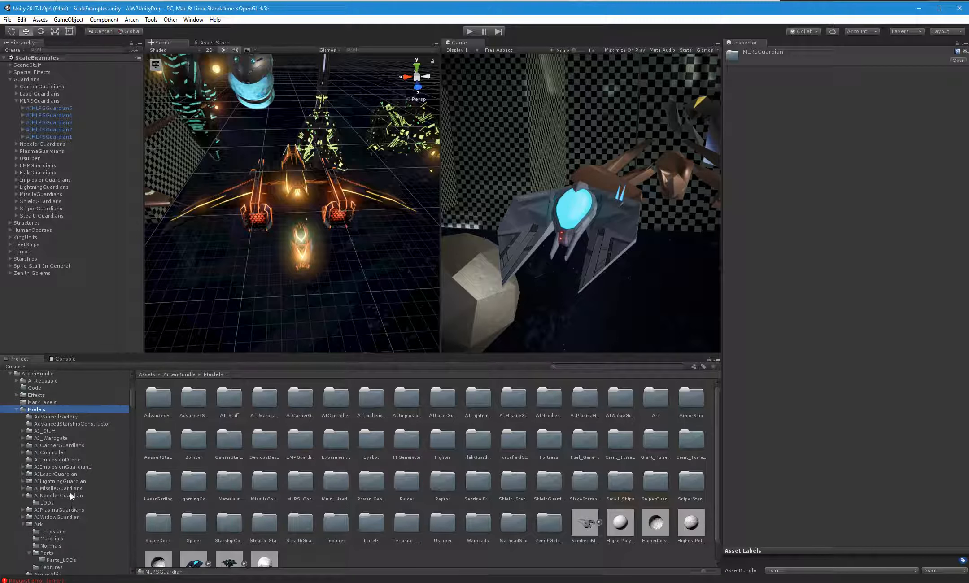
scroll(71, 519, "down", 1)
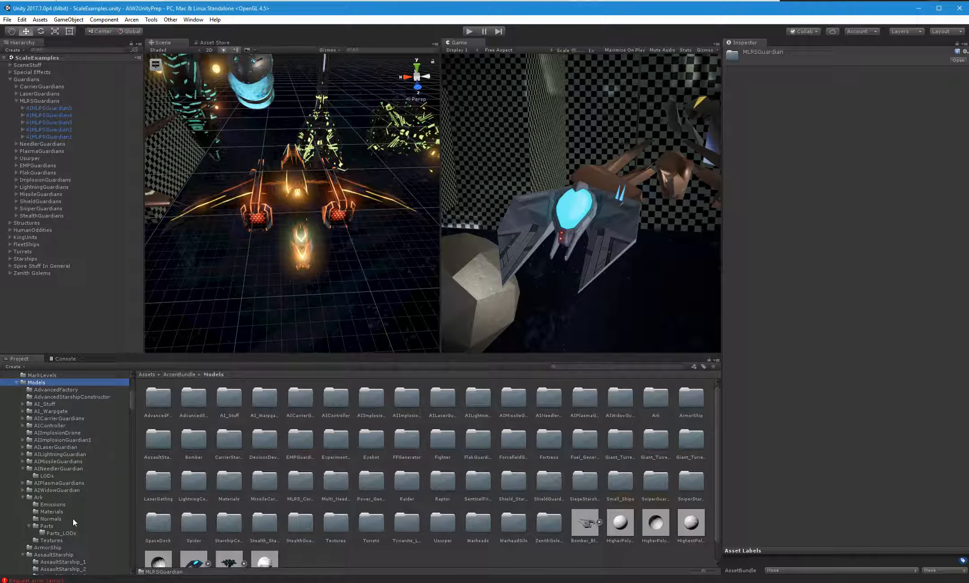
left_click(68, 468)
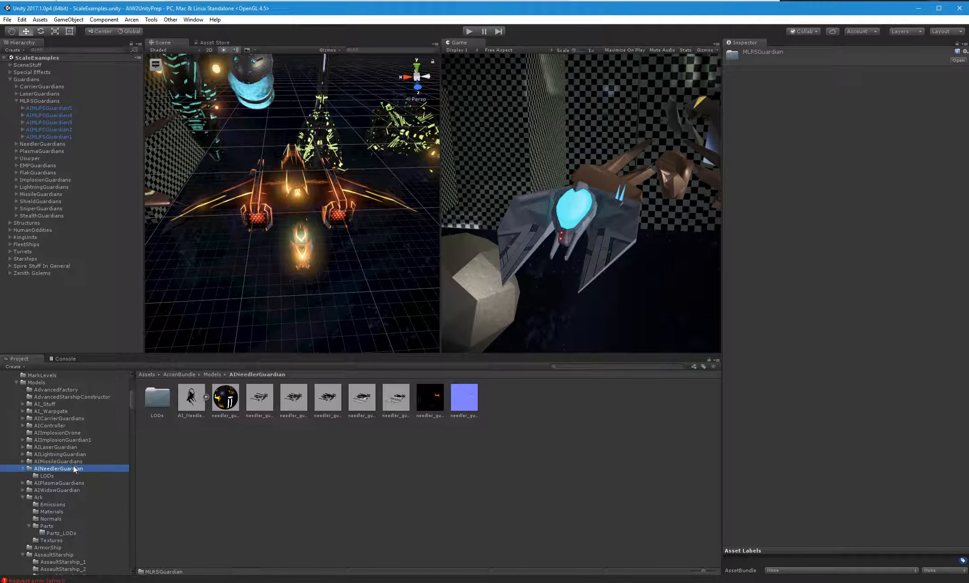
- Switch back to the TortoiseSVN commit window, recheck the missing AIMLRSGuardian files, and cancel the commit
key("alt+Tab")
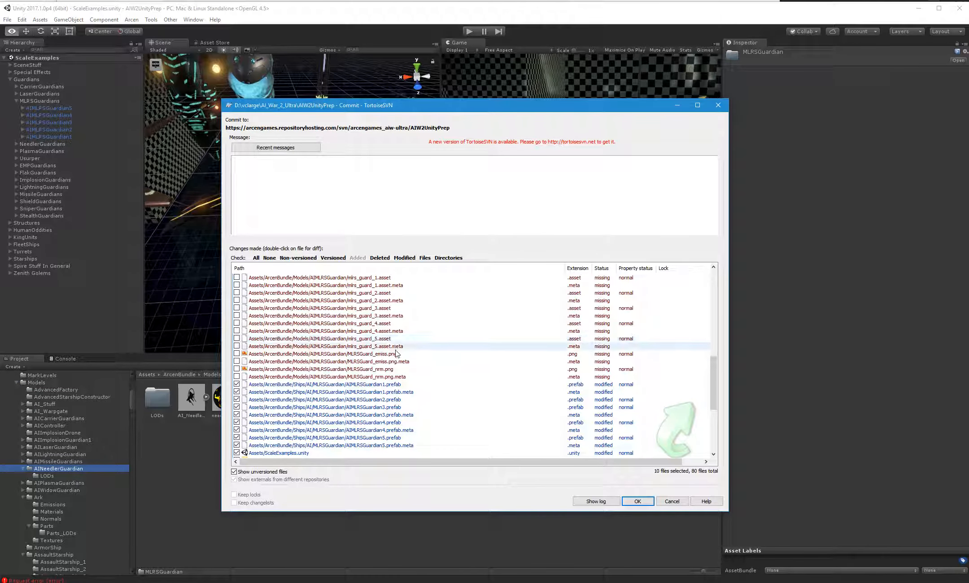
scroll(326, 365, "up", 1)
scroll(341, 368, "up", 3)
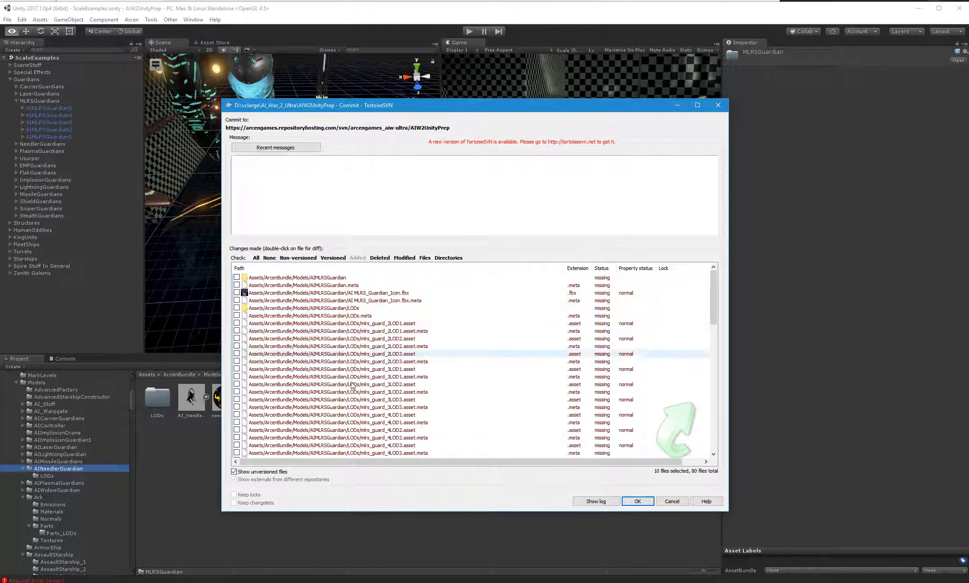
scroll(354, 370, "up", 3)
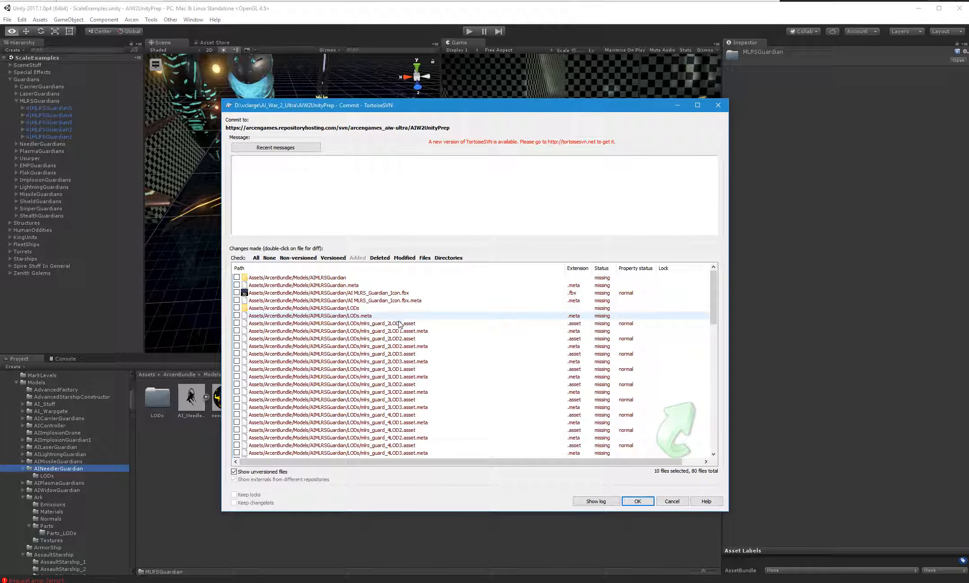
scroll(420, 360, "down", 4)
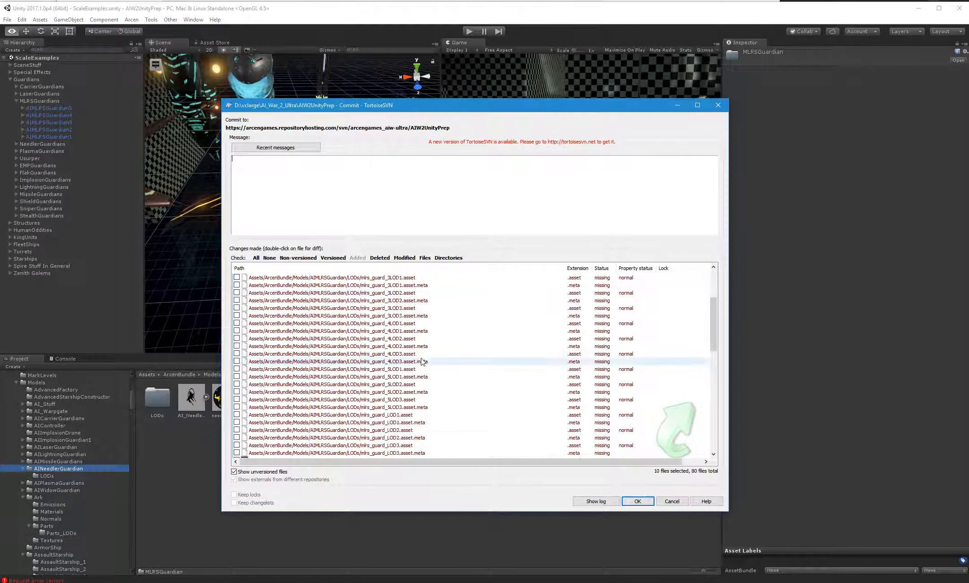
scroll(420, 362, "up", 4)
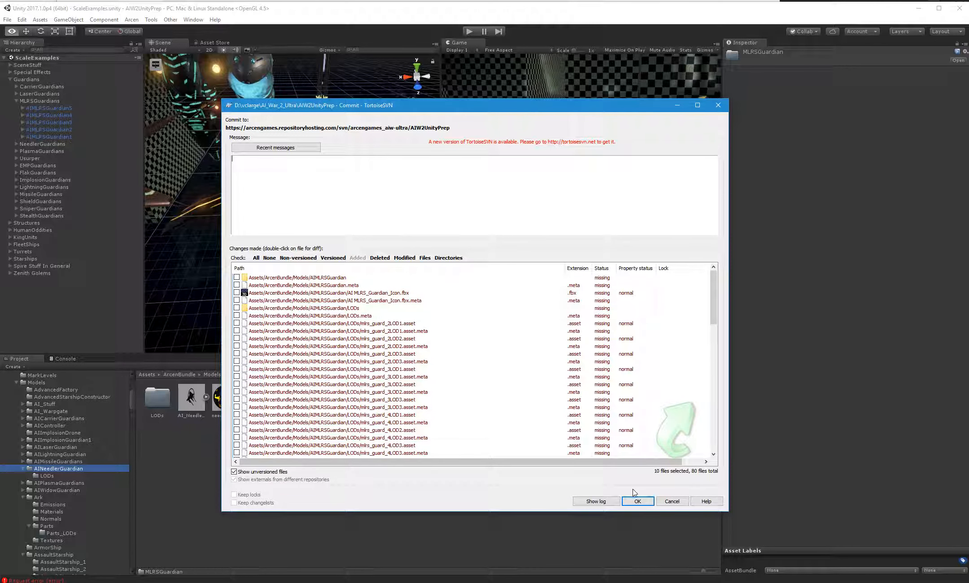
left_click(672, 501)
- Create a folder named Materials inside _FinalGameMeshes/Guardians/MLRSGuardian
scroll(59, 468, "up", 10)
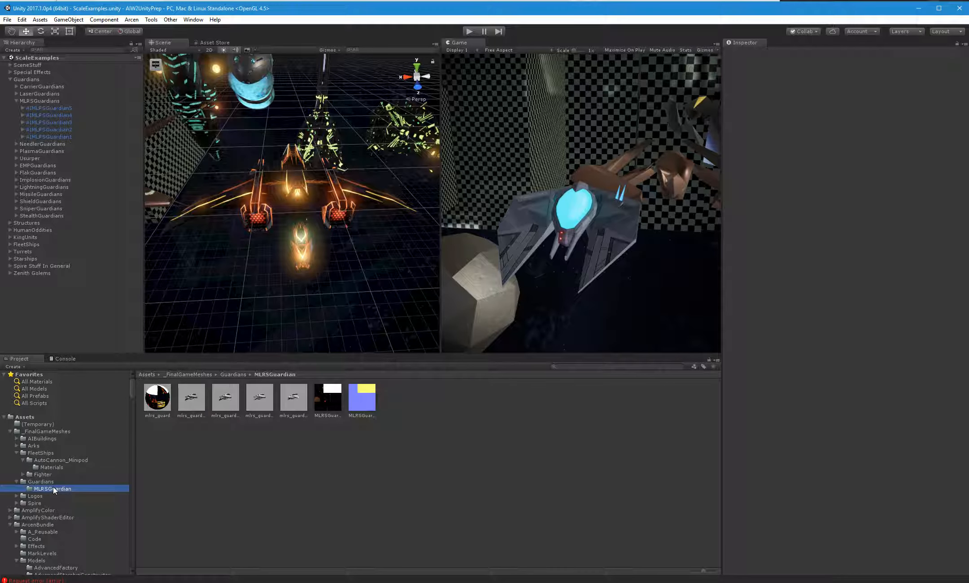
left_click(54, 483)
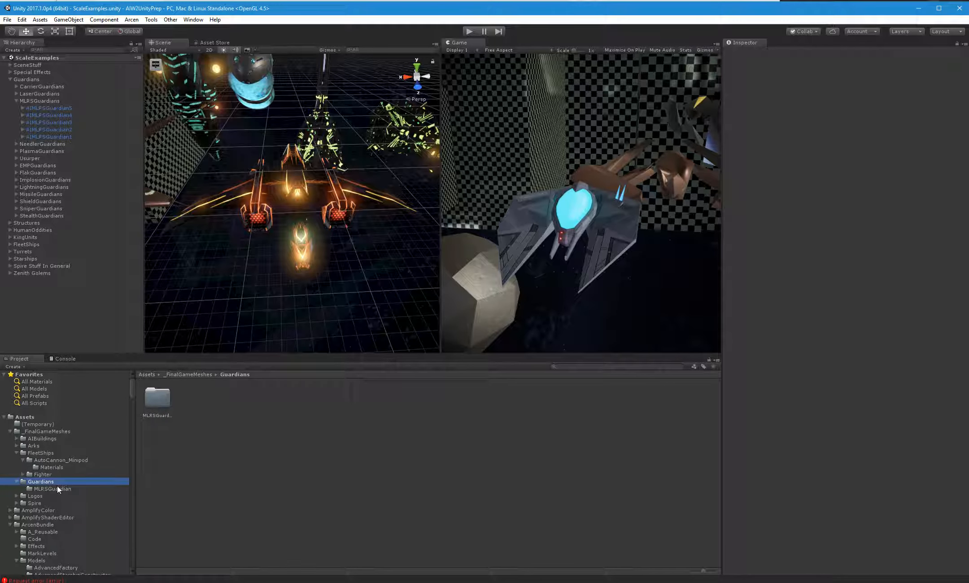
left_click(57, 488)
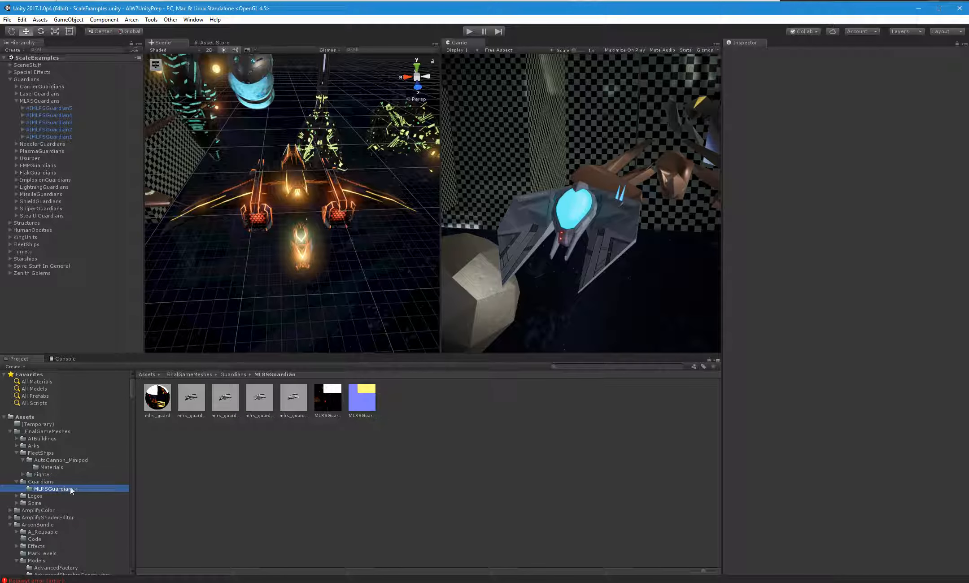
right_click(179, 448)
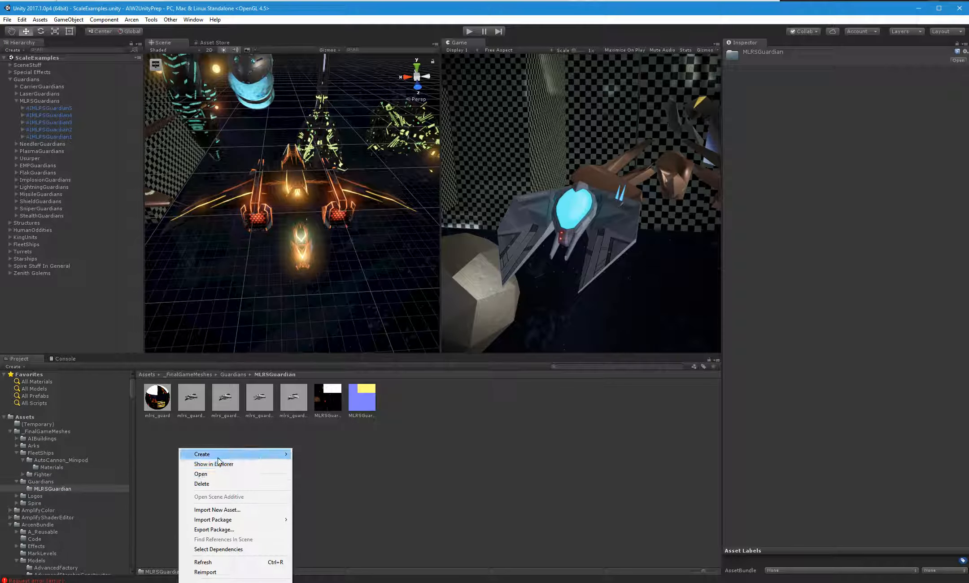
mouse_move(278, 454)
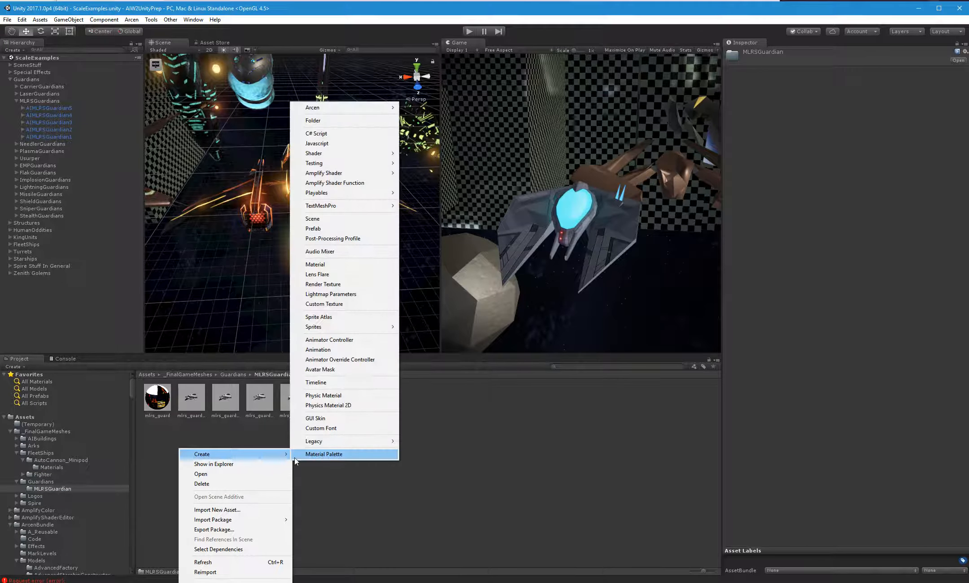
left_click(312, 121)
type("Materials")
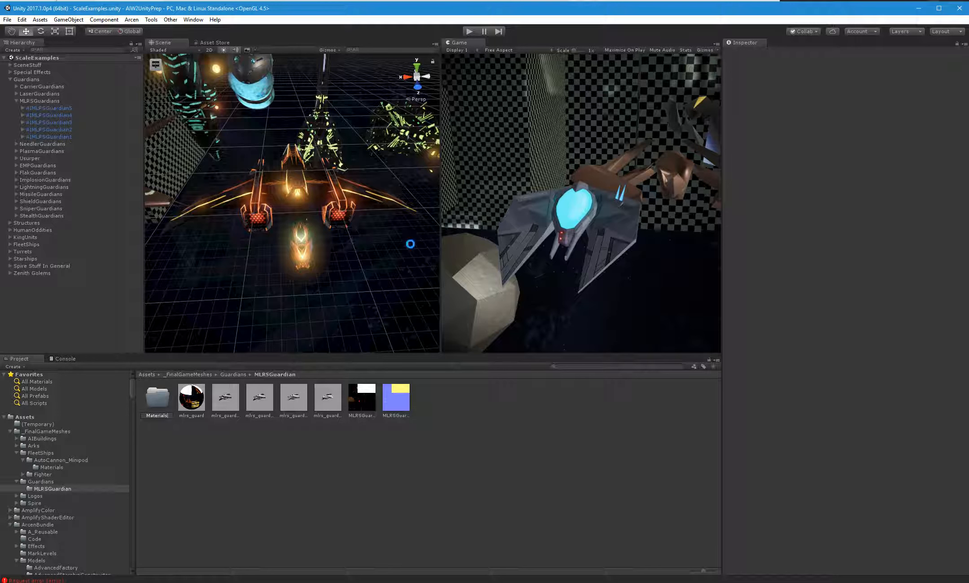
key("Return")
- Move the mlrs_guard material and the two MLRSGuard textures into the new Materials folder
left_click(190, 399)
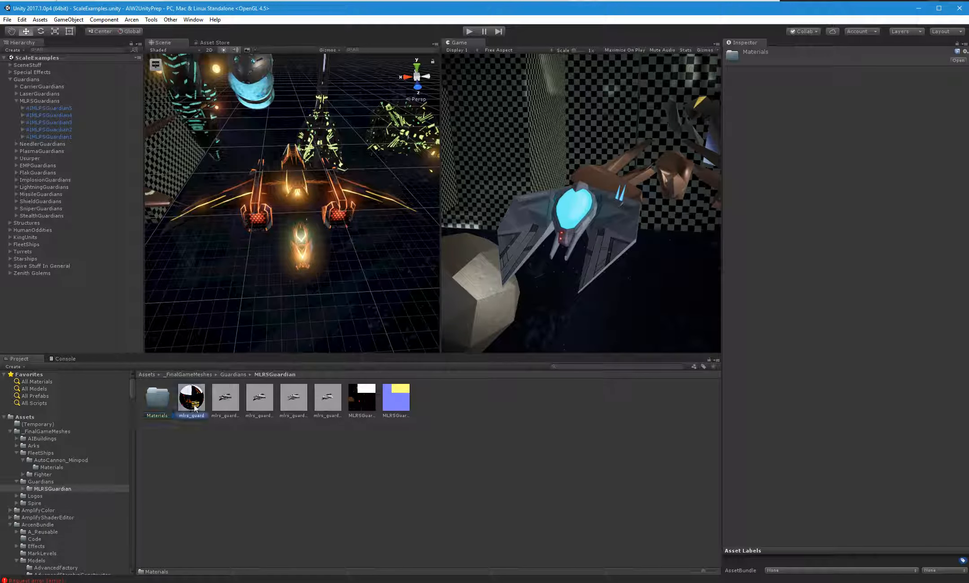
left_click(360, 401, "ctrl")
left_click_drag(369, 401, 158, 399)
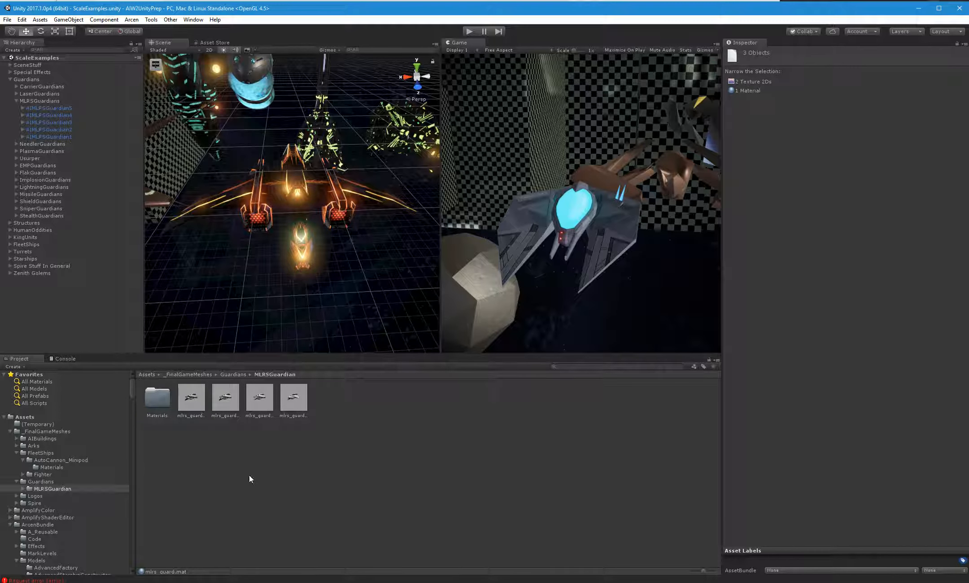
- Open the Unity Fbx Exporter and add the mlrs_guard_2 mesh to the scene as a root object
left_click(189, 410)
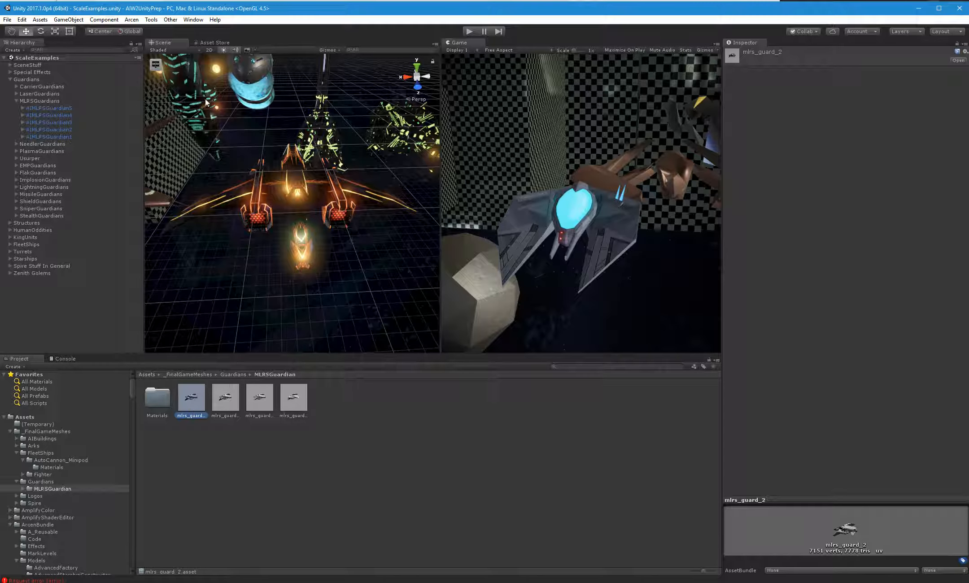
left_click(170, 20)
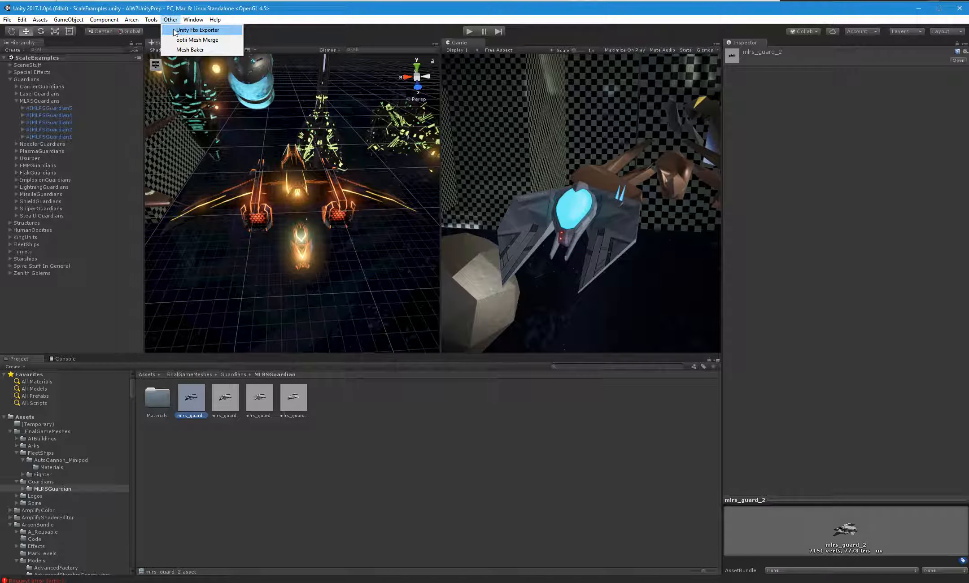
left_click(197, 30)
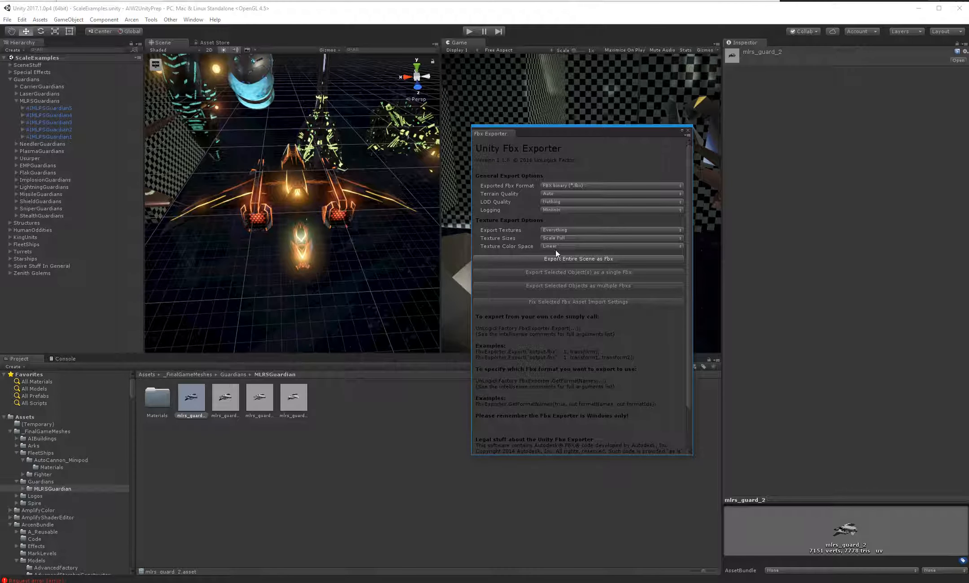
left_click_drag(191, 399, 63, 305)
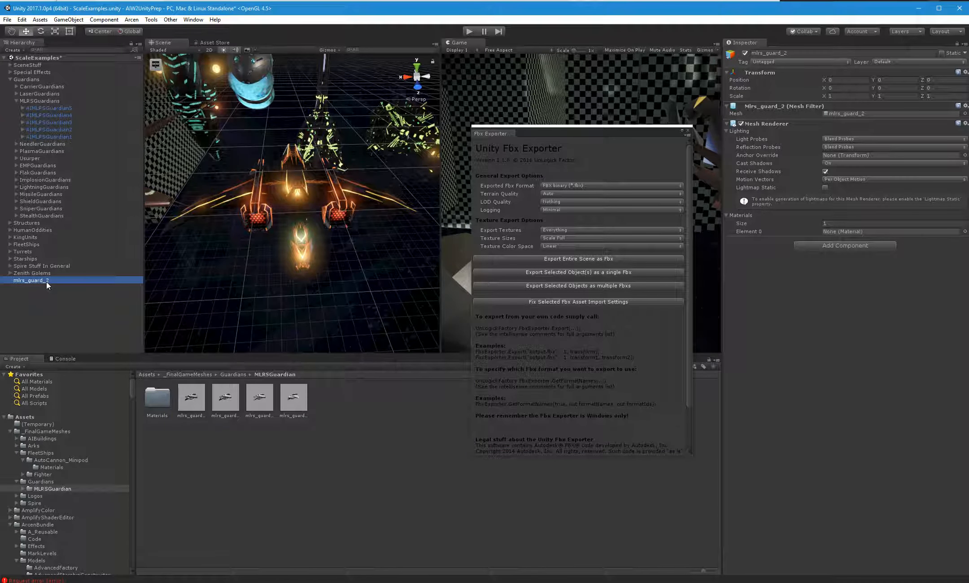
- Apply the mlrs_guard material from the MLRSGuardian Materials folder to the mlrs_guard_2 object in the scene
double_click(46, 281)
double_click(162, 402)
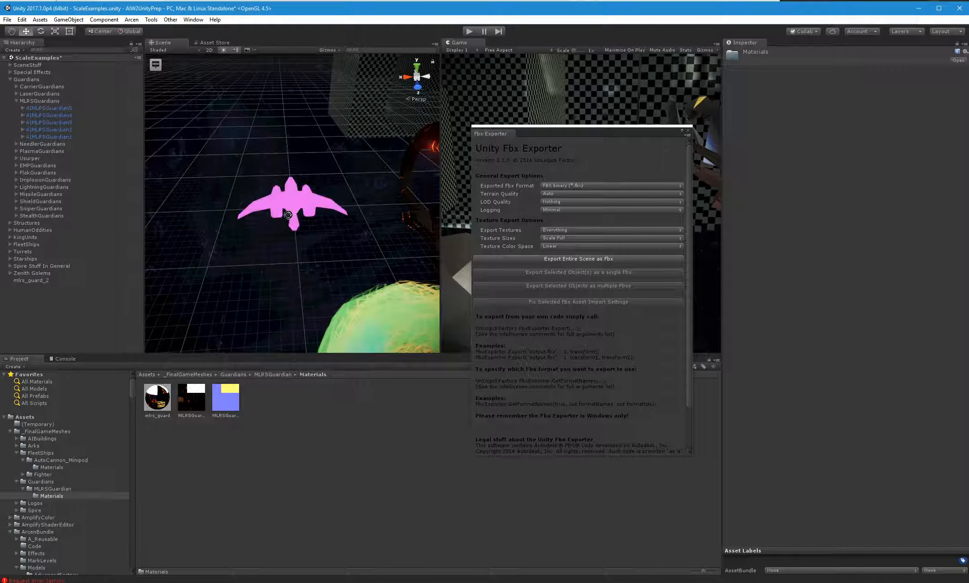
left_click_drag(157, 414, 291, 229)
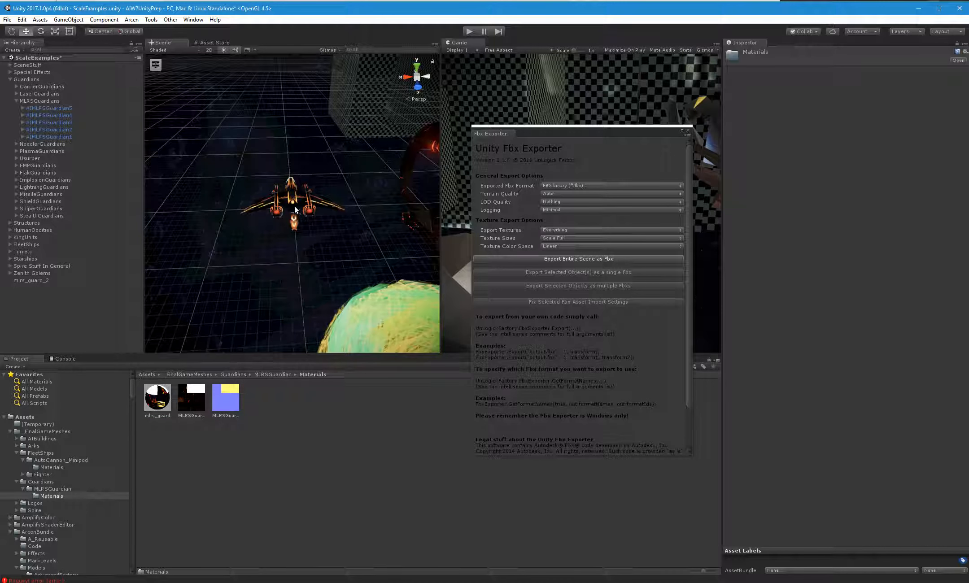
- Export the mlrs_guard_2 object as a single FBX named mlrs_guard_2.fbx into _FinalGameMeshes/Guardians/MLRSGuardian and close the exporter
left_click(38, 282)
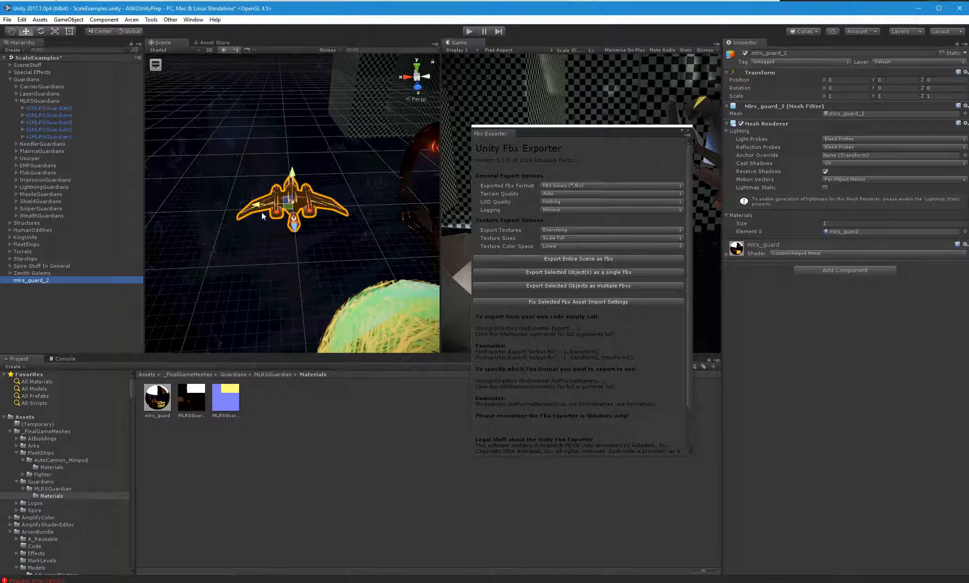
left_click_drag(298, 247, 302, 236, "alt")
right_click_drag(302, 237, 330, 240)
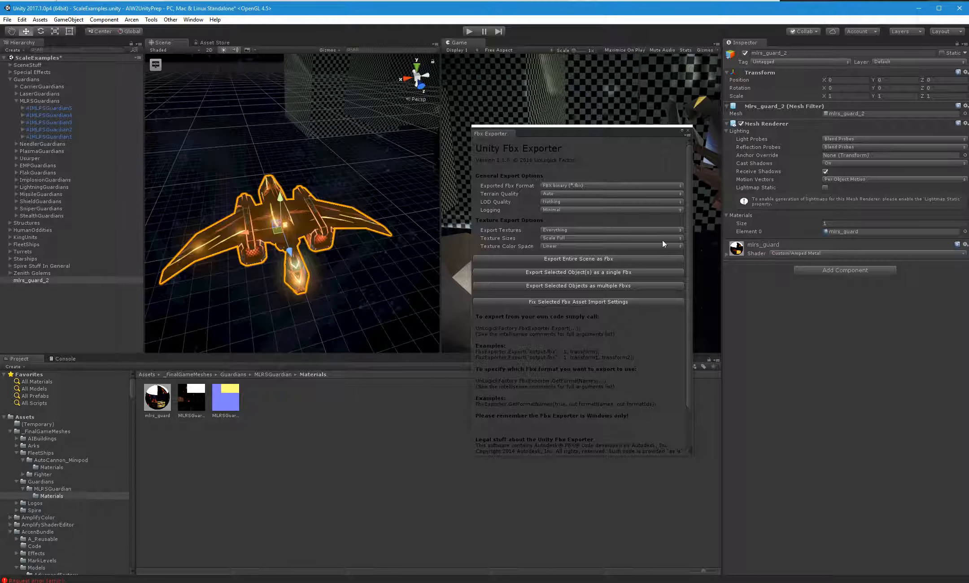
left_click(553, 273)
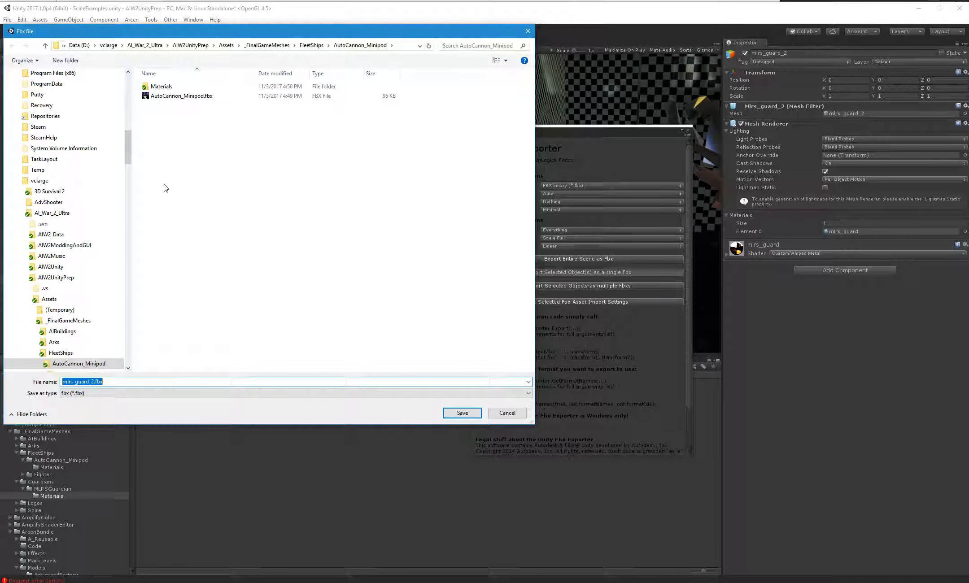
left_click(279, 47)
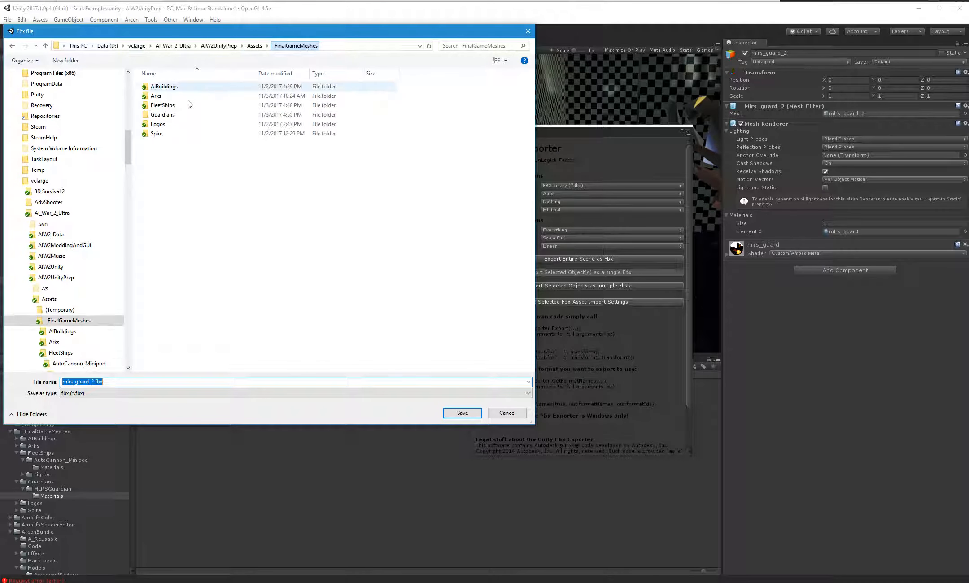
double_click(164, 116)
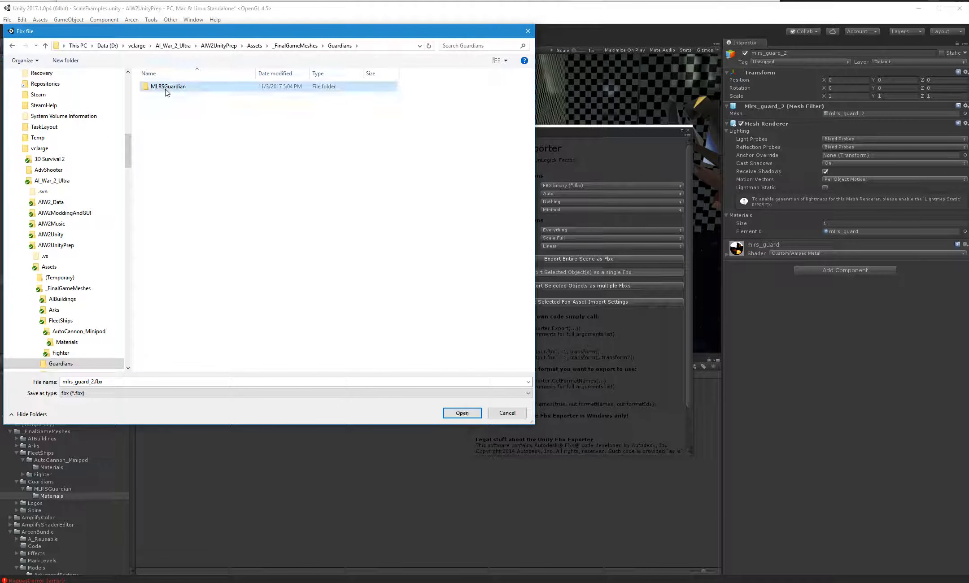
double_click(166, 88)
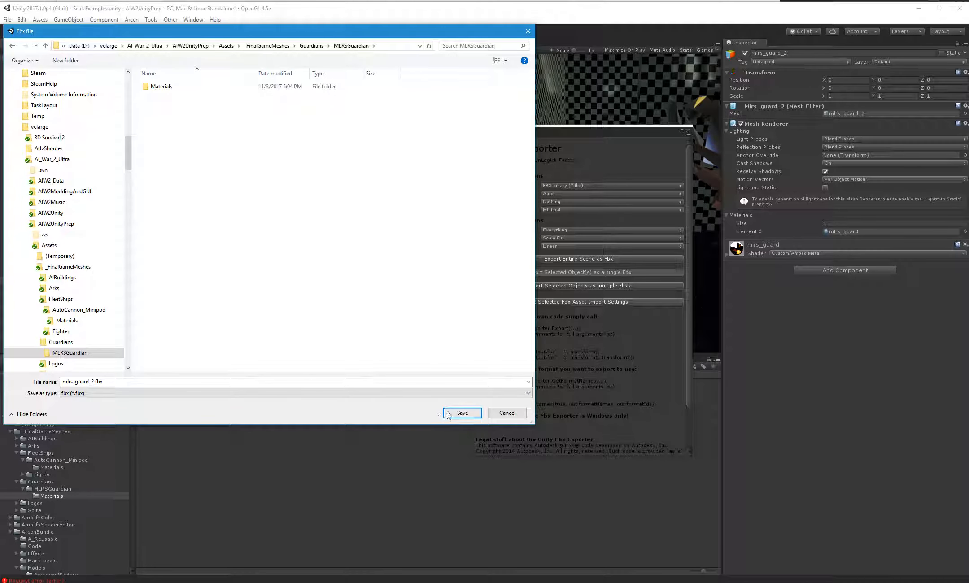
left_click(462, 413)
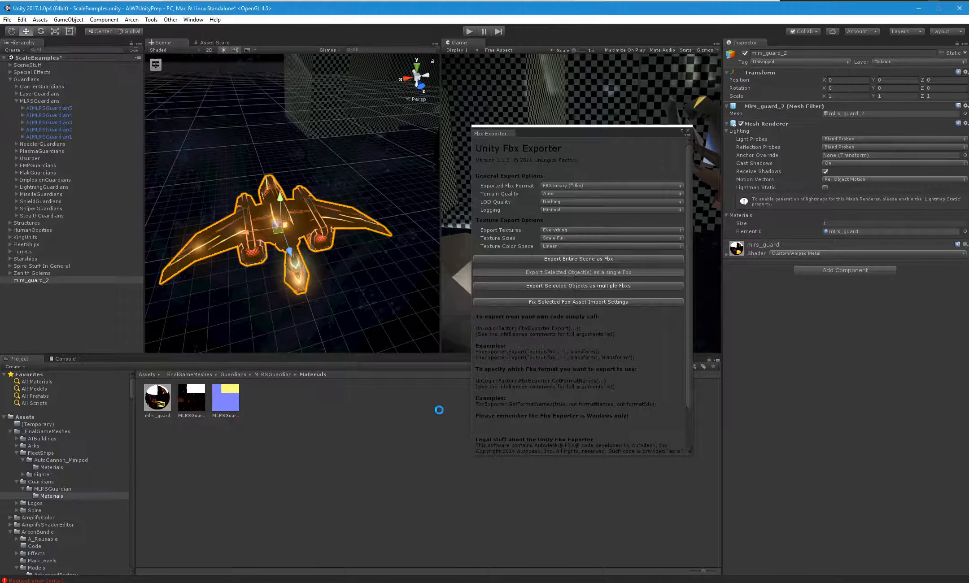
left_click(688, 132)
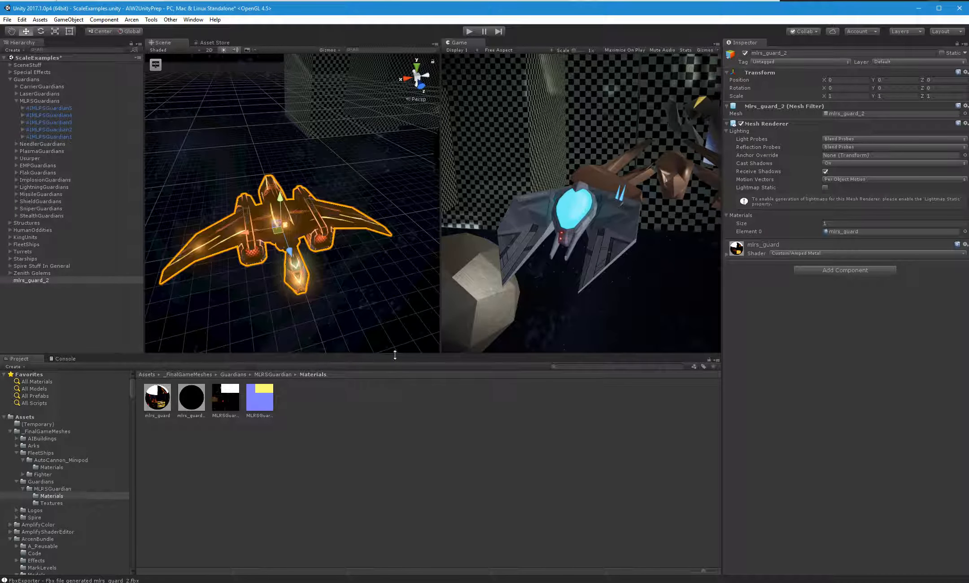
- Reveal the exported mlrs_guard_2.fbx from the MLRSGuardian project folder in File Explorer
left_click(57, 489)
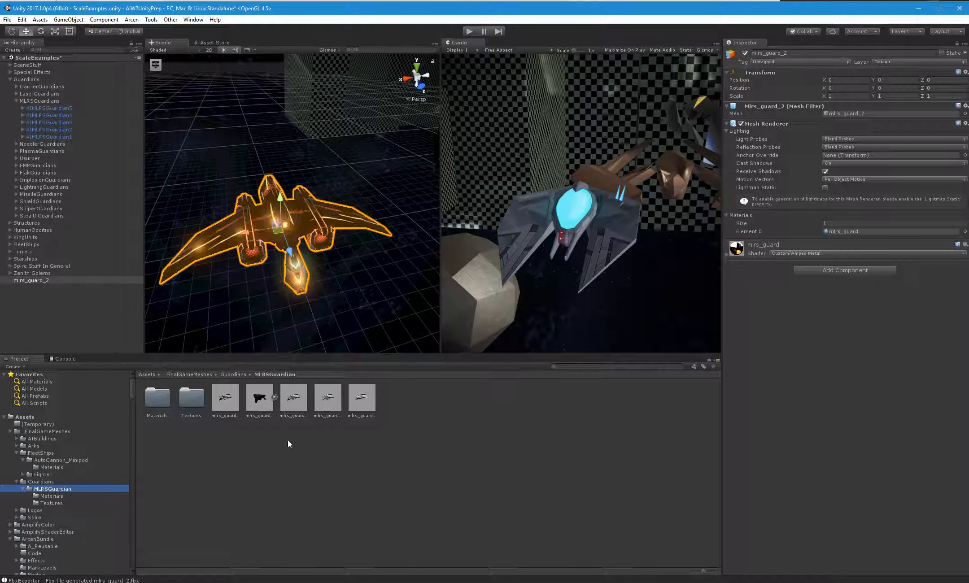
left_click(258, 404)
right_click(257, 407)
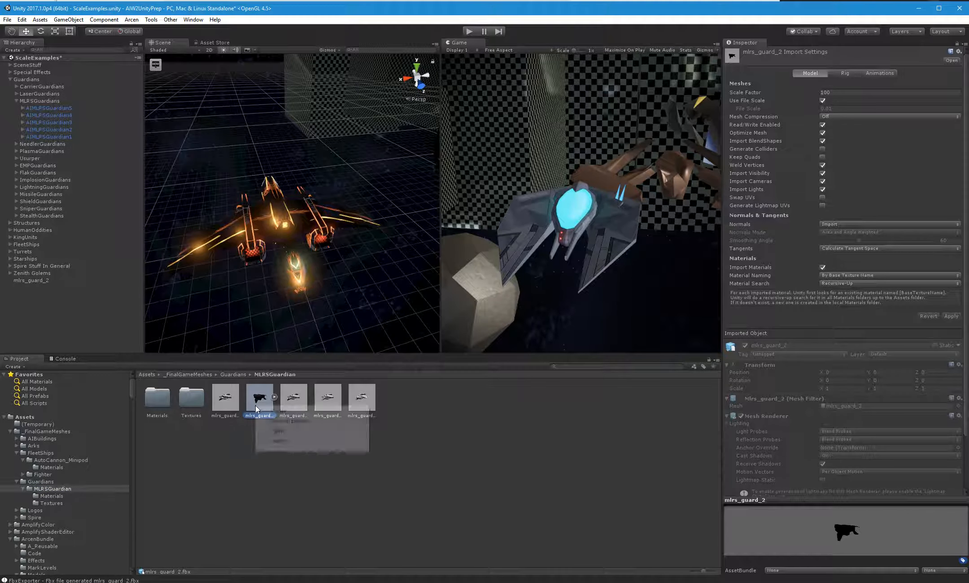
left_click(288, 425)
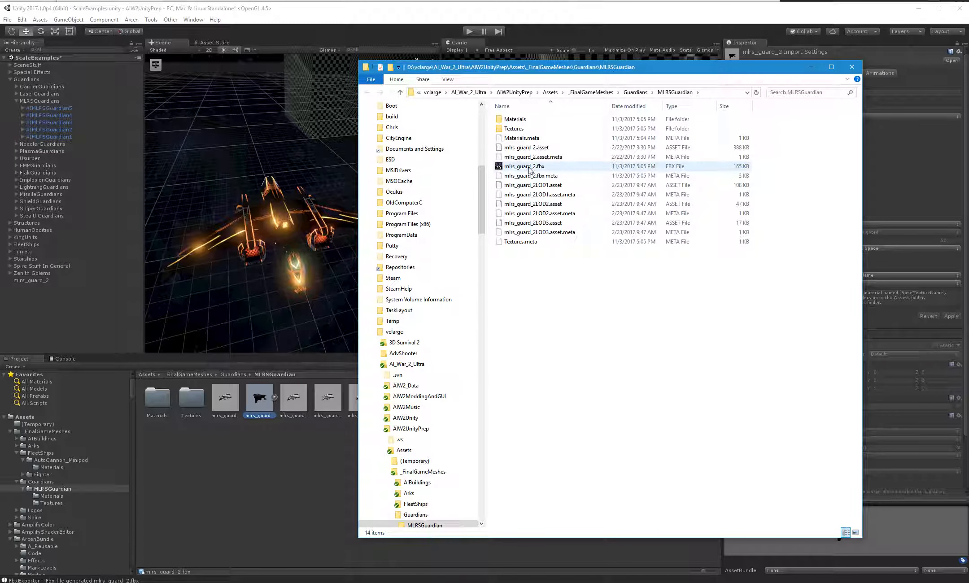
- Switch to Google Drive, create a folder named MLRSGuardian inside ModelsToPaint, and open it
key("alt+Tab")
left_click(618, 421)
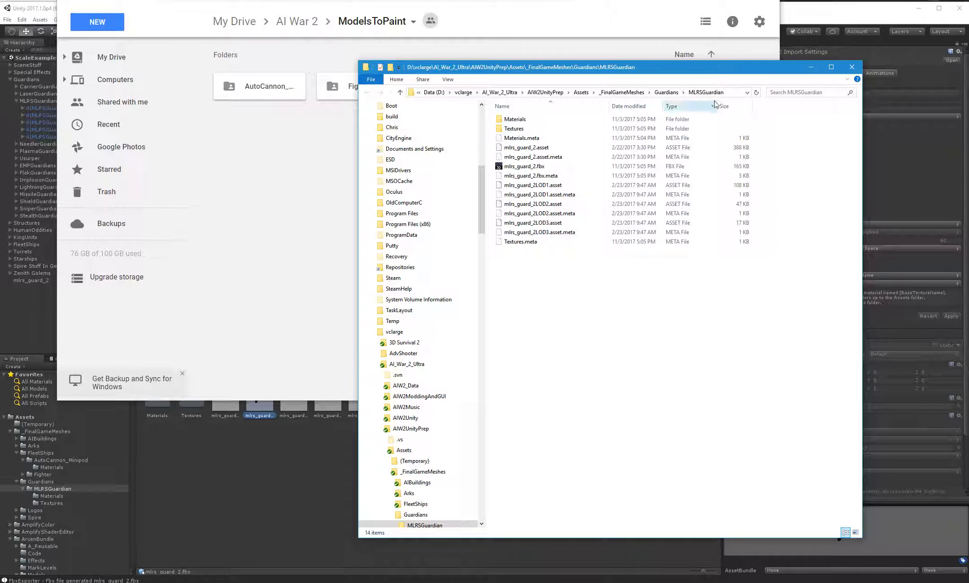
left_click(731, 92)
left_click(730, 92)
left_click(277, 171)
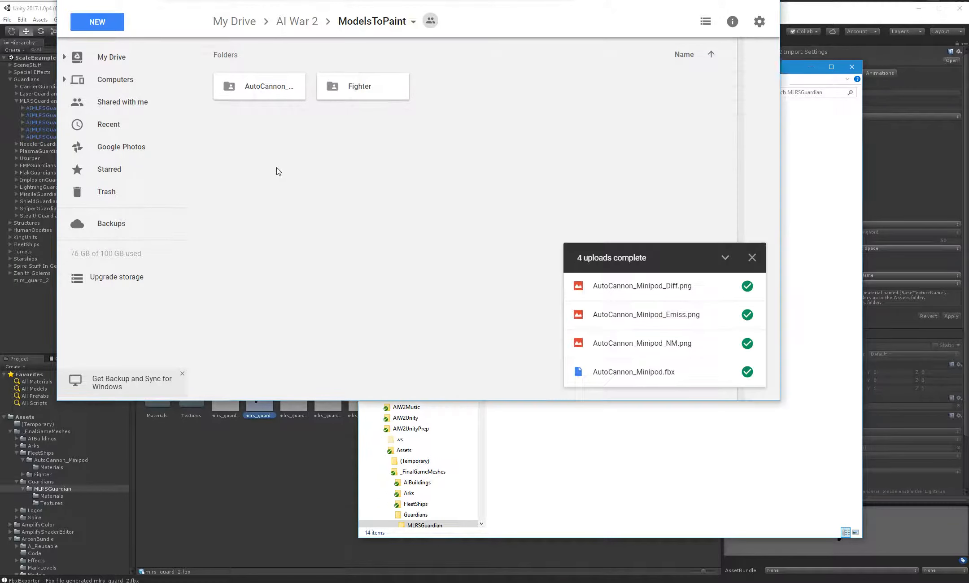
right_click(275, 169)
left_click(312, 187)
type("MLRSGuardian")
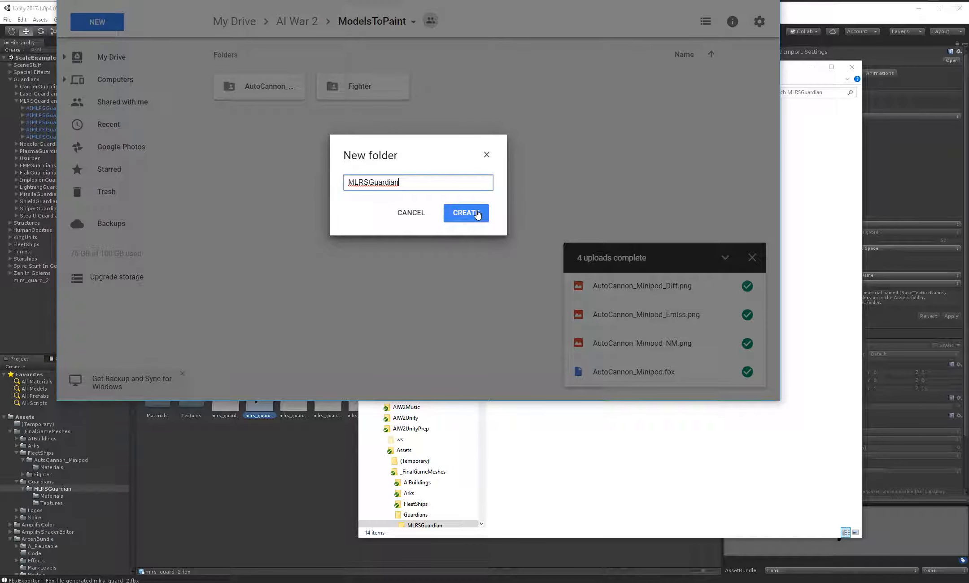
left_click(462, 211)
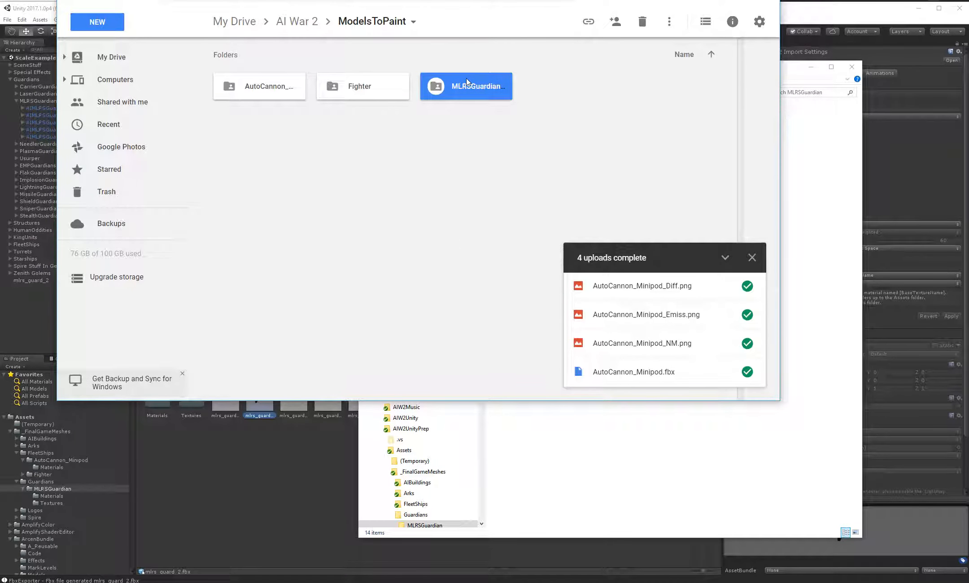
double_click(467, 84)
- In File Explorer, rename mlrs_guard_2.fbx to mlrs_guard.fbx and upload it to the MLRSGuardian folder on Google Drive
left_click(605, 438)
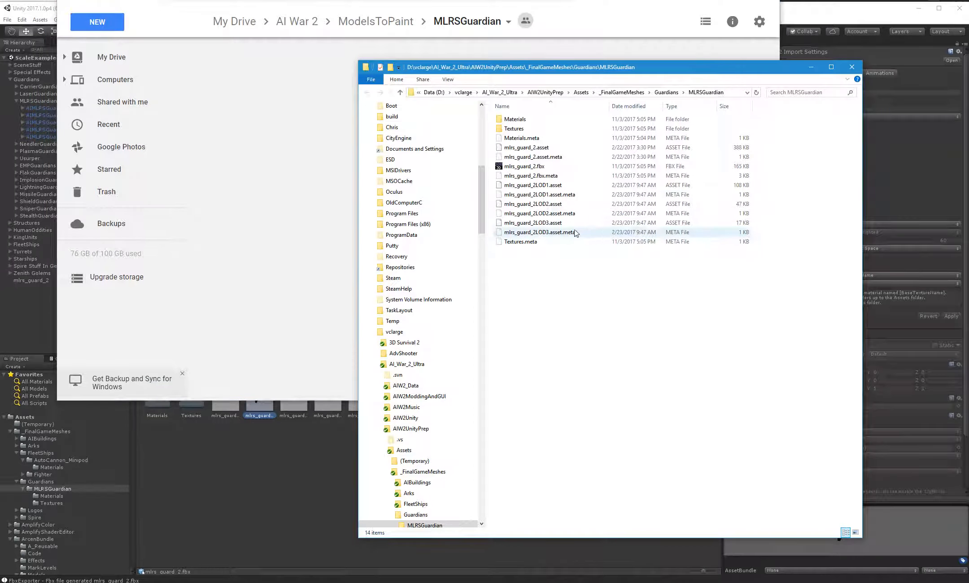
left_click(529, 170)
left_click(529, 168)
left_click_drag(532, 166, 535, 166)
key("BackSpace")
key("BackSpace")
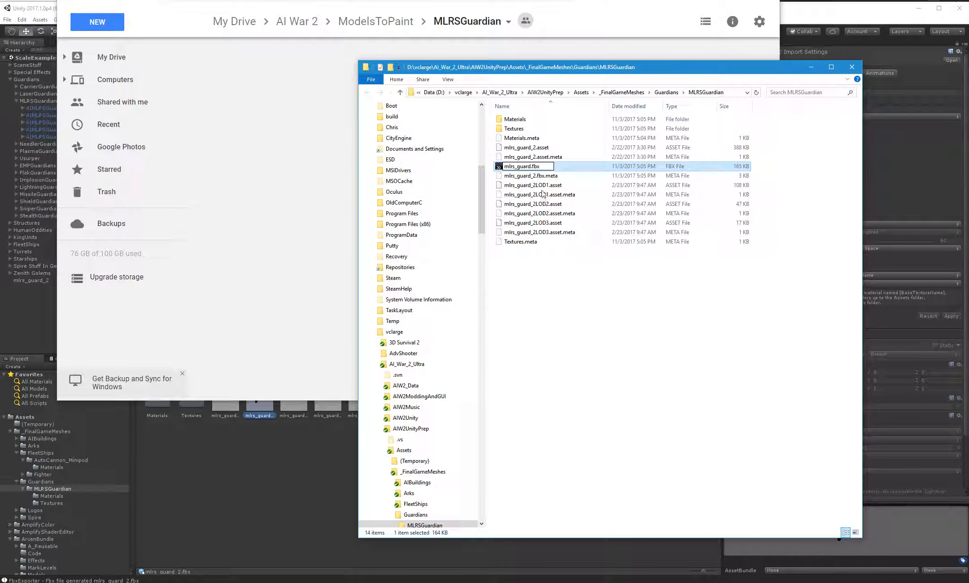
key("Return")
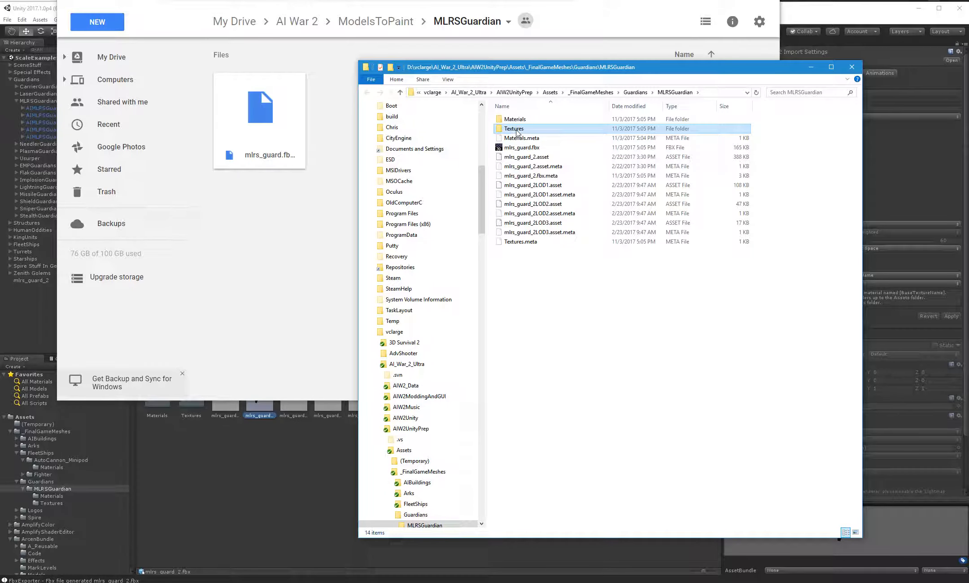
- Check the generated PNG files in the Textures folder, and delete that folder along with Textures.meta
double_click(524, 128)
left_click(528, 120)
left_click(538, 139, "ctrl")
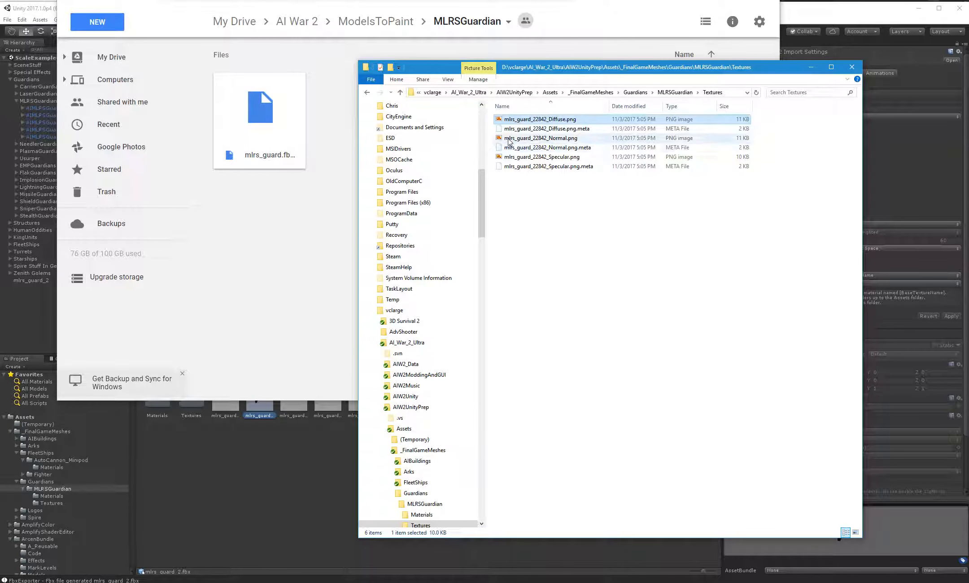
left_click(548, 157, "ctrl")
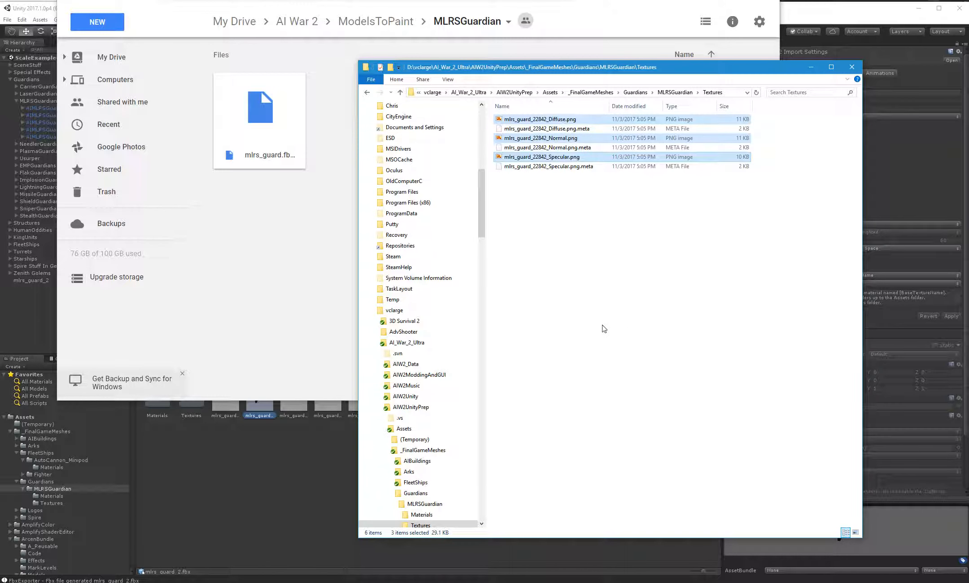
key("alt+Left")
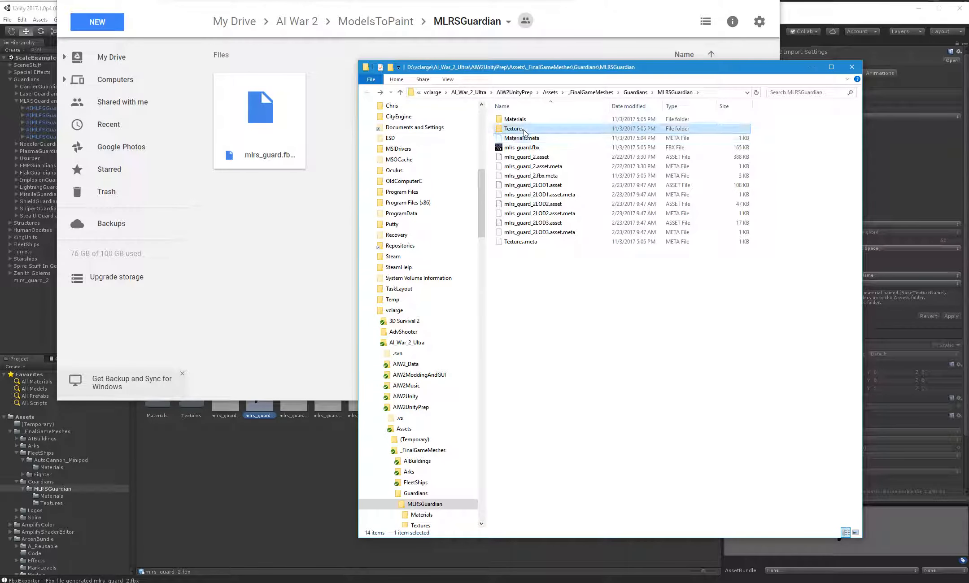
left_click(524, 242, "ctrl")
key("Delete")
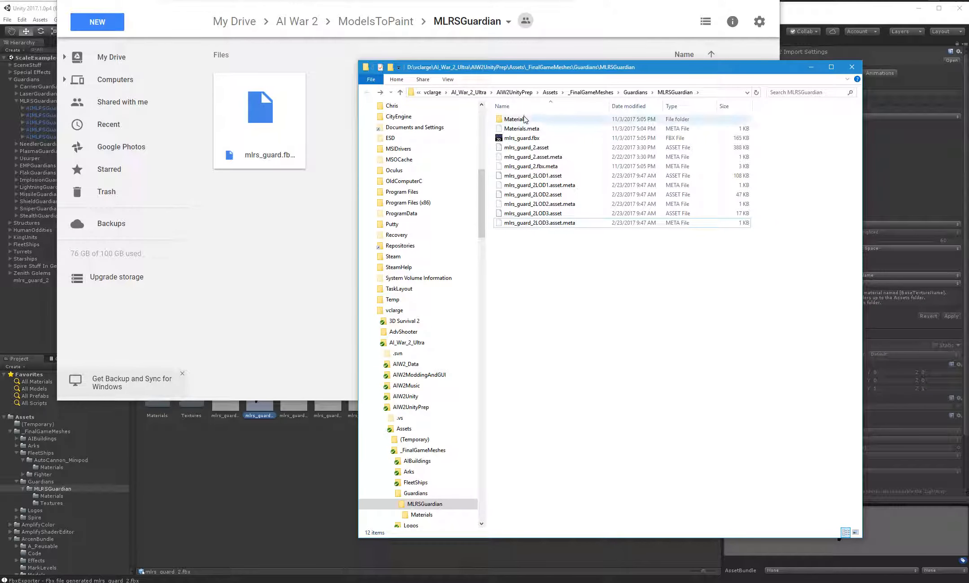
- Open the MLRSGuardian Materials folder and check the MLRSGuard_emiss and MLRSGuard_nrm textures and the generated diffuse material file
double_click(516, 119)
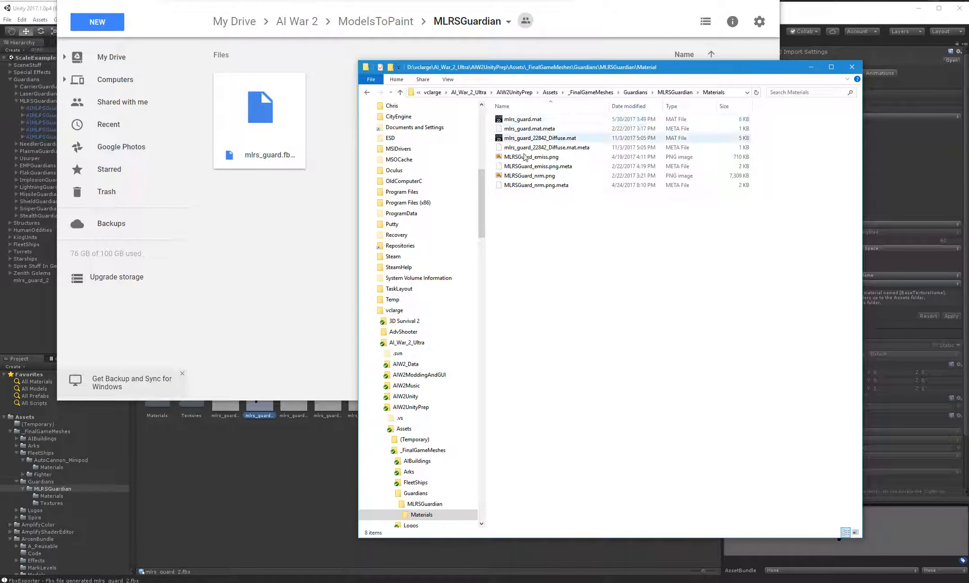
left_click(532, 157)
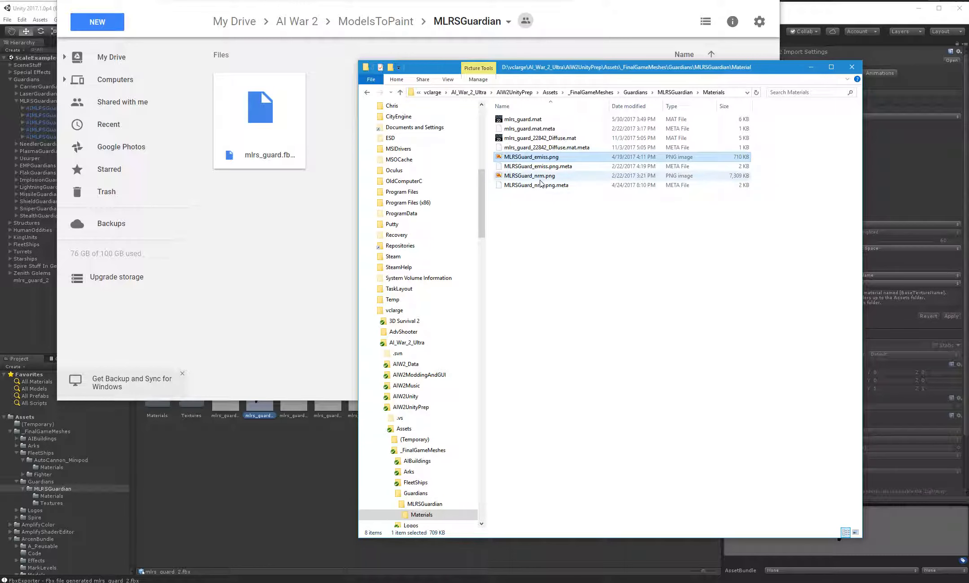
left_click(540, 178, "ctrl")
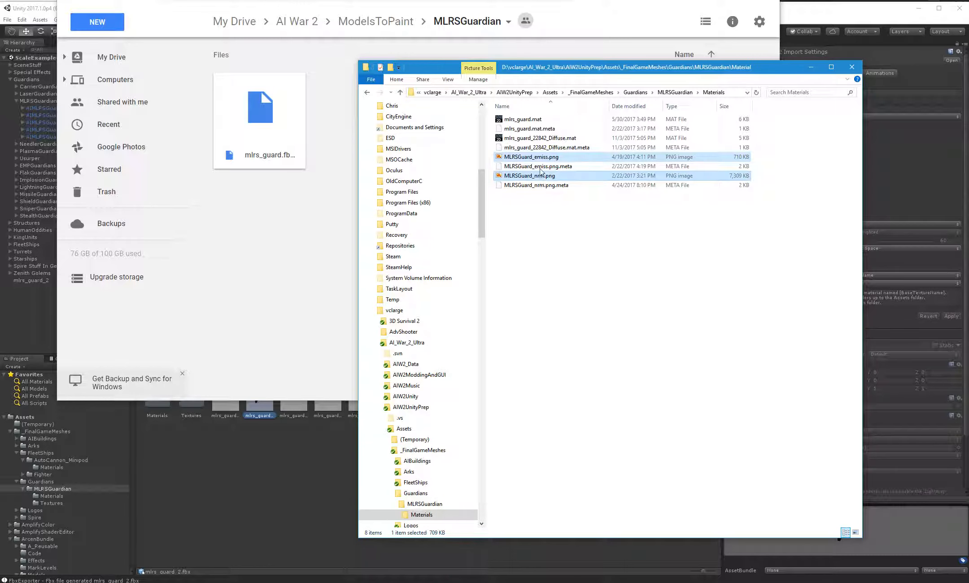
left_click(540, 138, "ctrl")
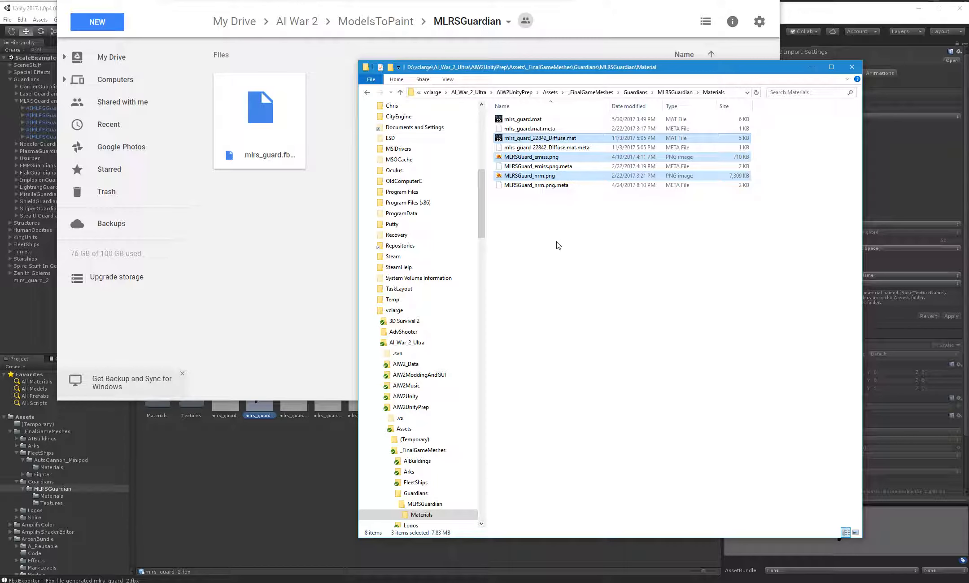
left_click(558, 251)
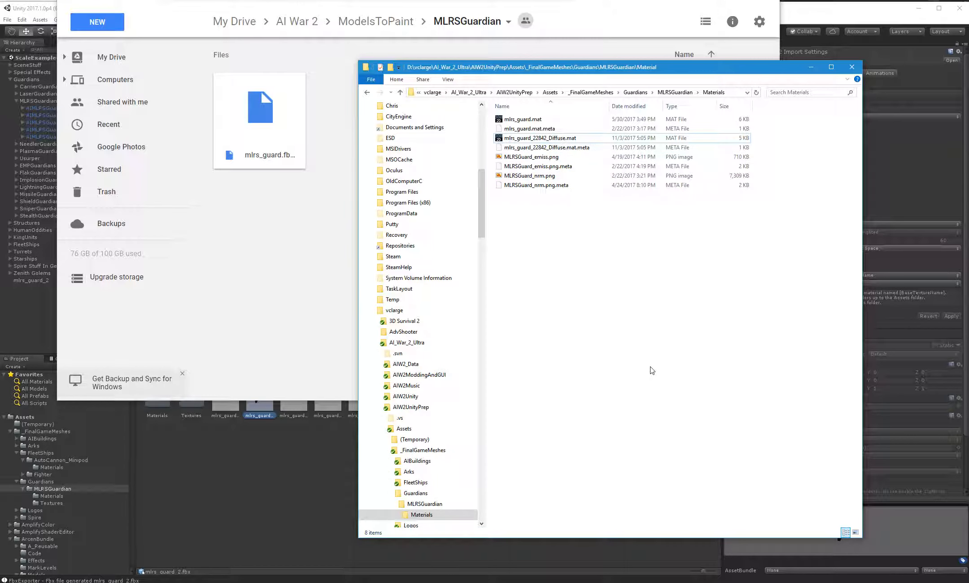
- Switch back to Unity and delete the generated mlrs_guard_22842_Diffuse material from the MLRSGuardian Materials folder
left_click(184, 451)
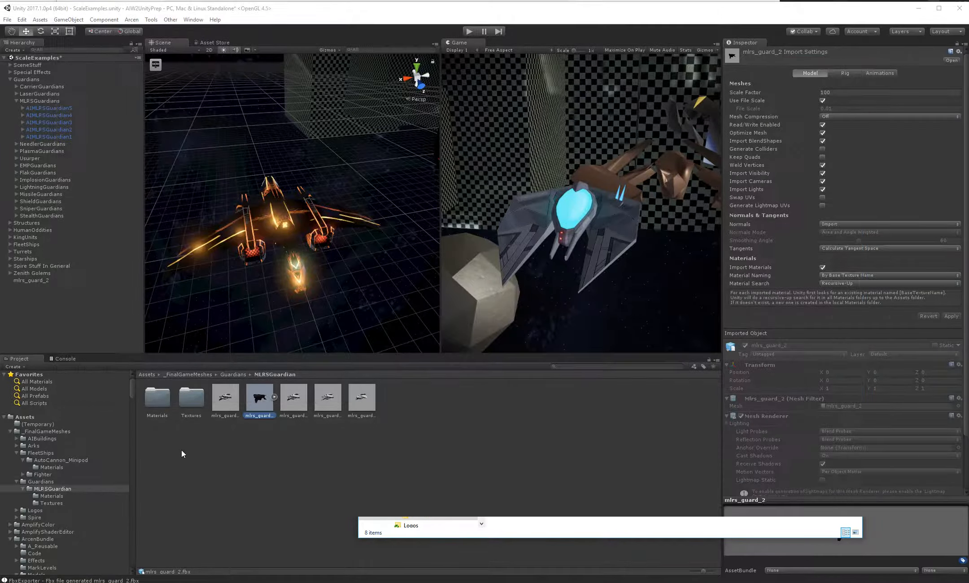
left_click(289, 225)
left_click(165, 403)
double_click(165, 402)
left_click(171, 394)
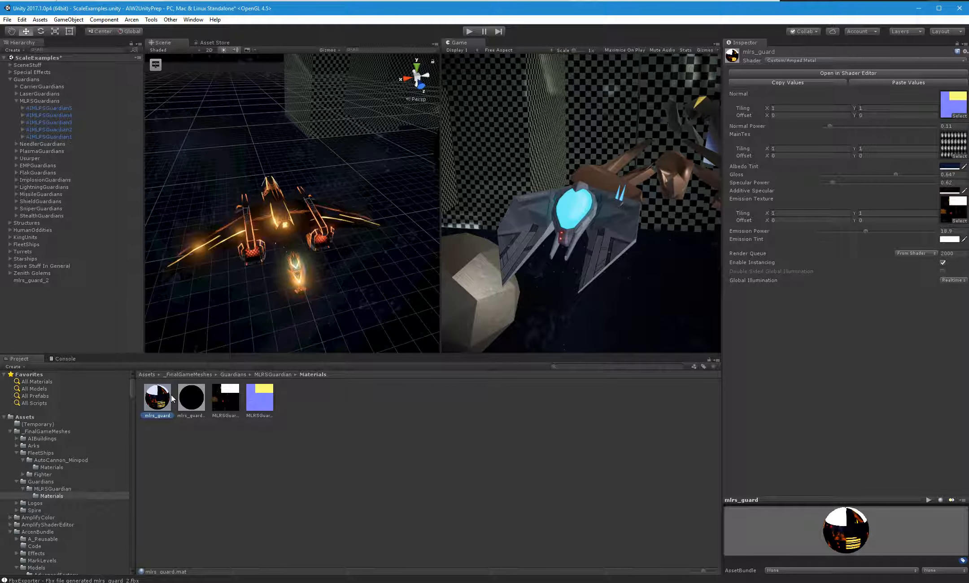
left_click(188, 413)
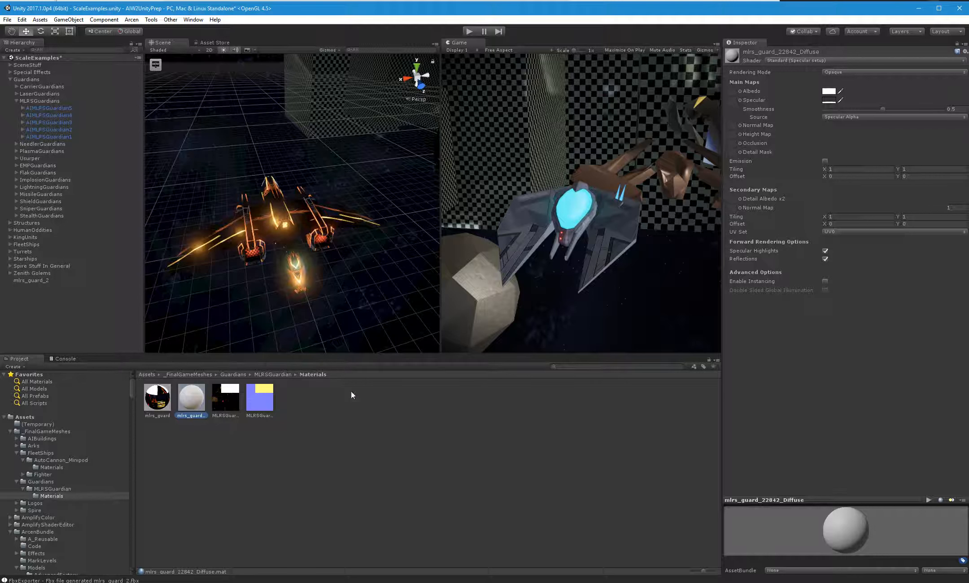
key("Delete")
left_click(545, 317)
- Locate the texture used as MainTex by the mlrs_guard material and examine the guardian's surface up close in the scene
left_click(171, 399)
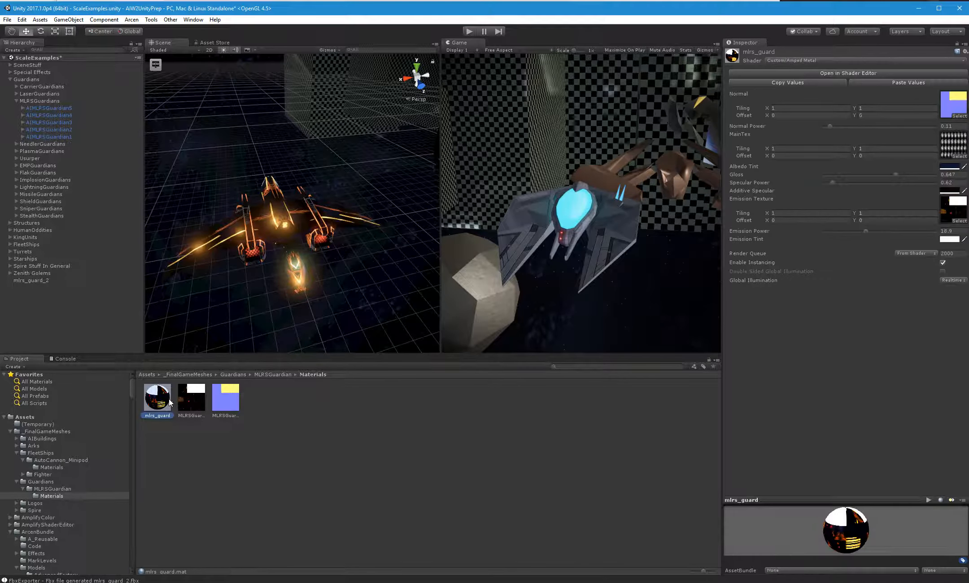
left_click(956, 154)
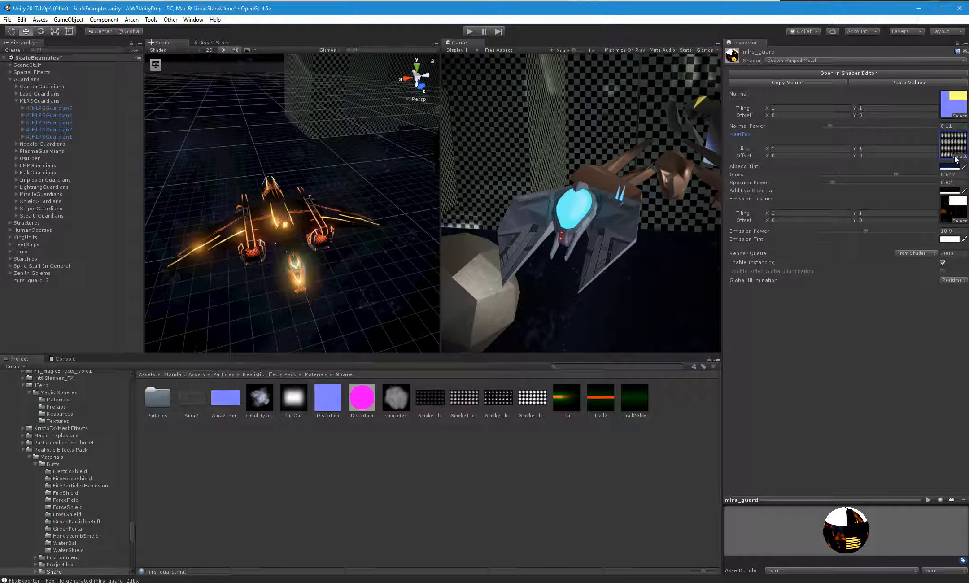
key("w")
right_click_drag(277, 220, 286, 237)
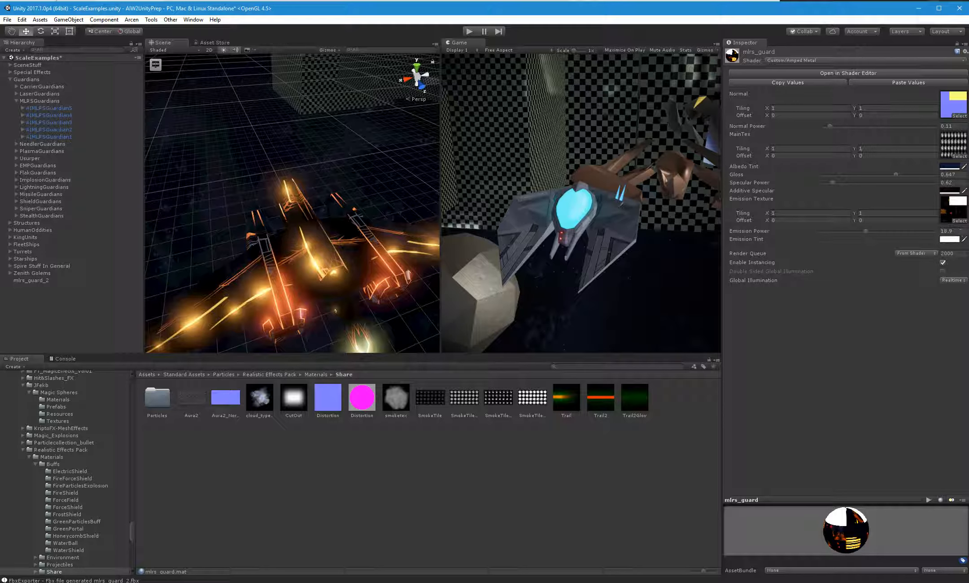
- Locate the texture assigned as MainTex in the mlrs_guard material and view the import settings of SmokeTileCutOut
left_click(952, 146)
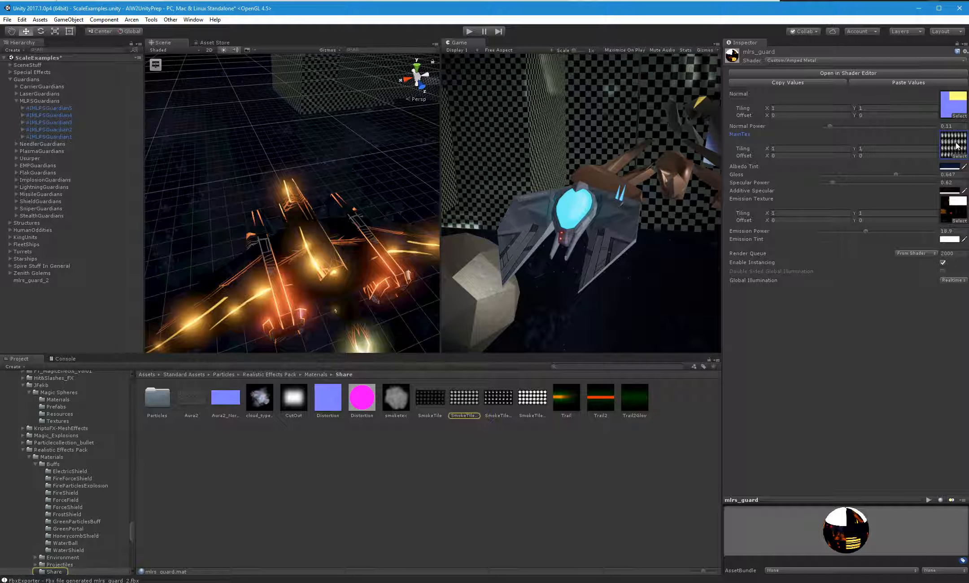
left_click(465, 407)
right_click(466, 405)
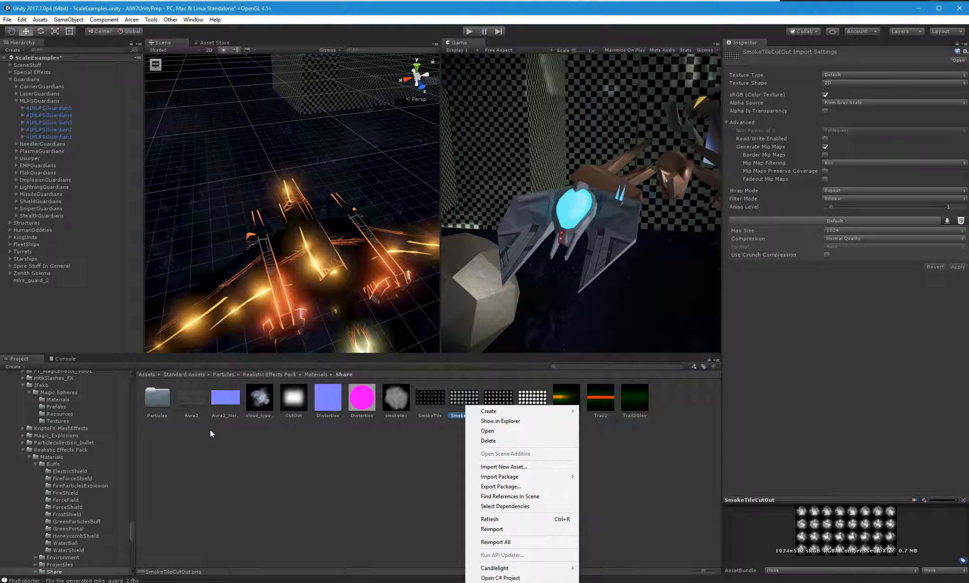
left_click(224, 436)
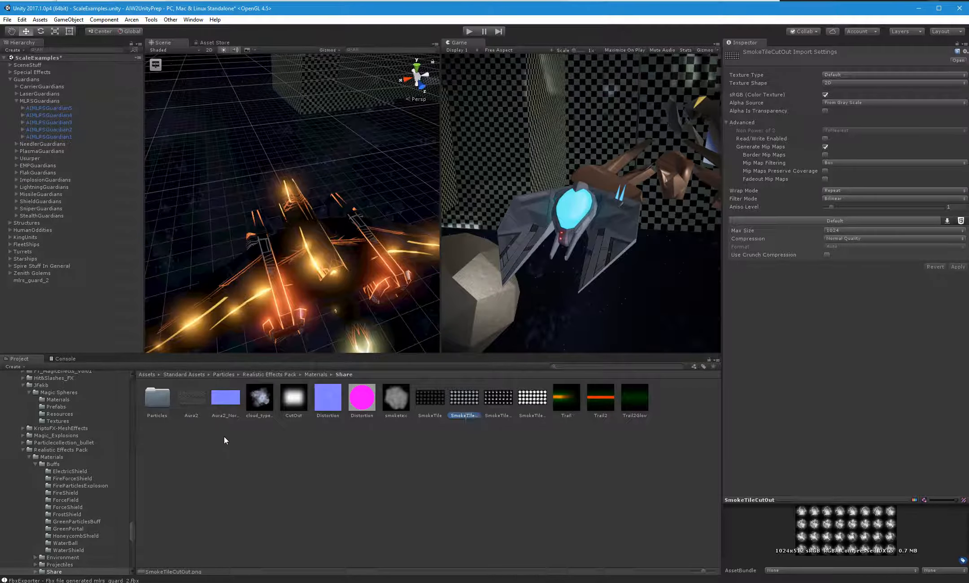
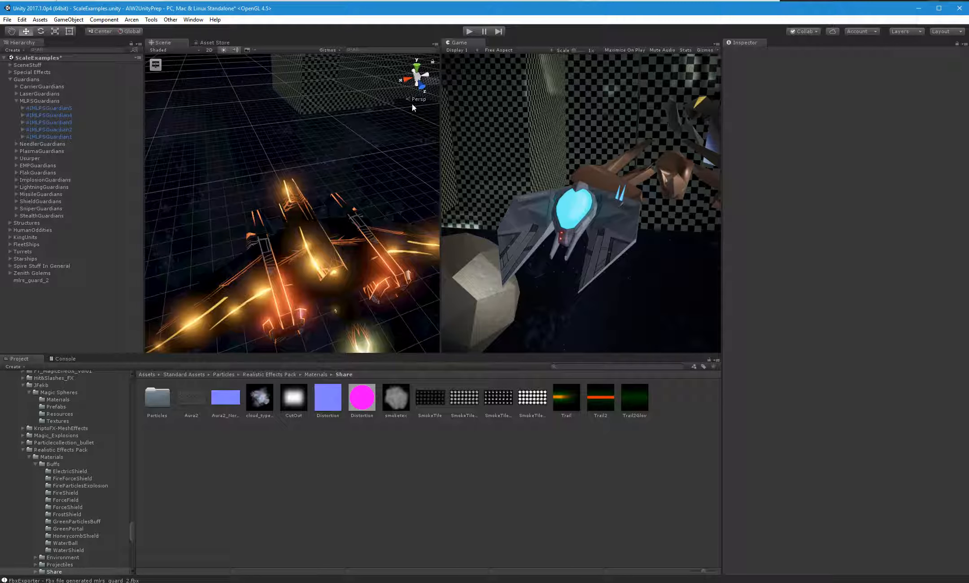
- Search the project assets for "black" and show the small black texture from AmplifyShaderEditor in File Explorer
key("alt+Tab")
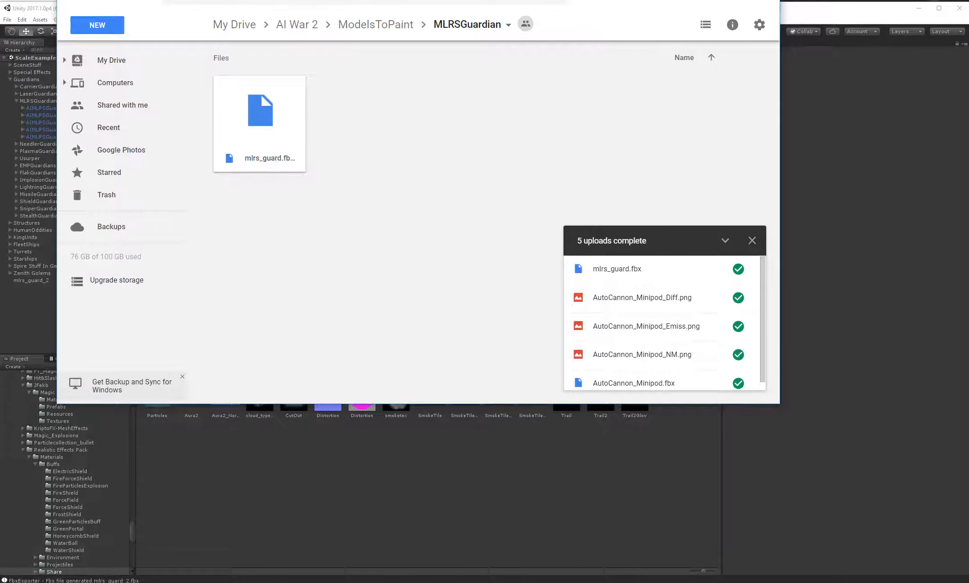
left_click(284, 526)
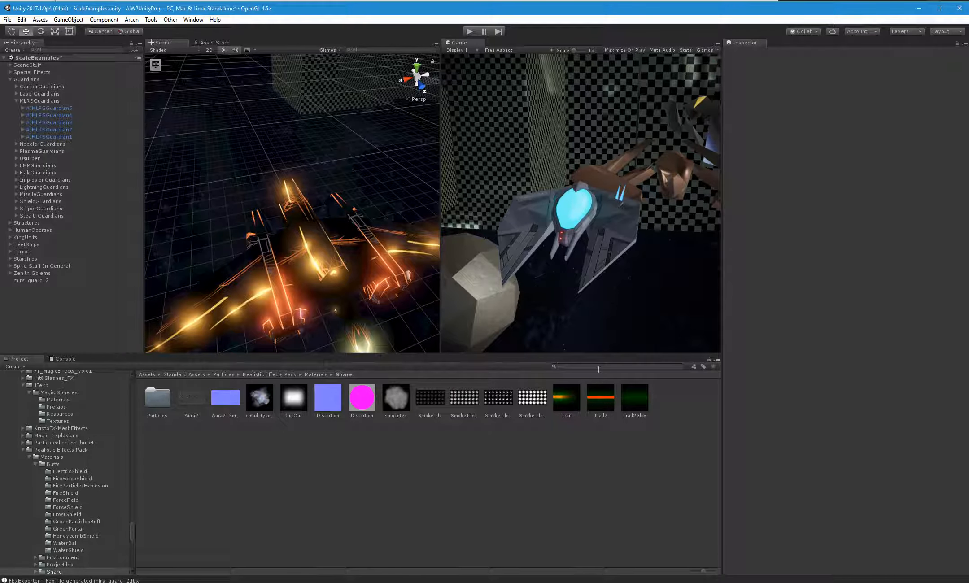
type("black")
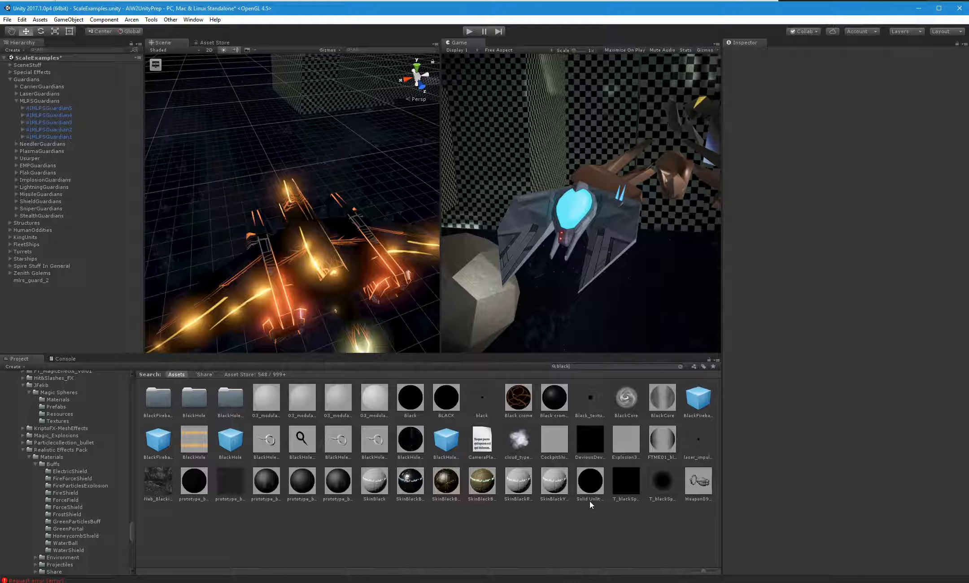
right_click(481, 409)
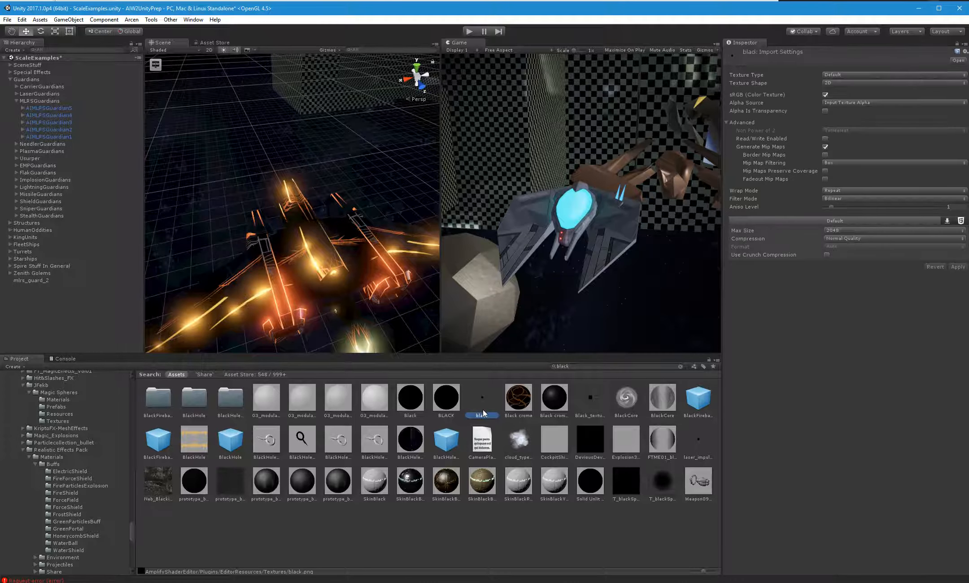
left_click(499, 426)
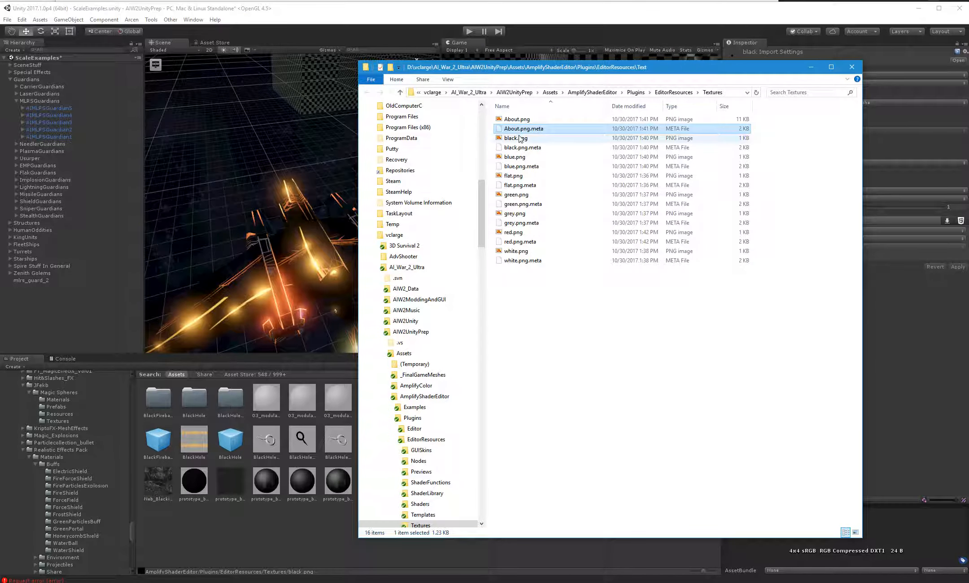
- Duplicate black.png in the AmplifyShaderEditor Textures folder and rename the copy as diffuse.png
left_click(648, 582)
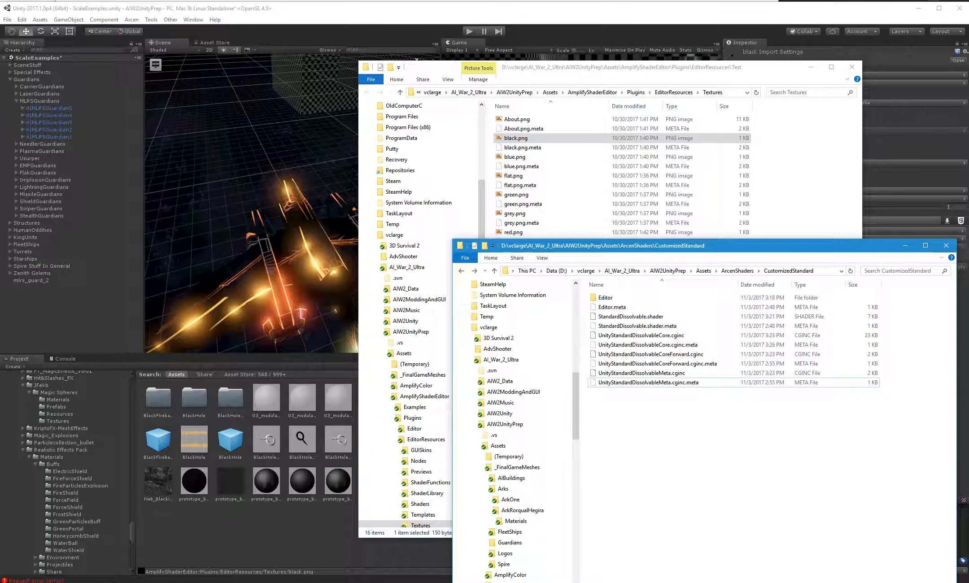
left_click(538, 138)
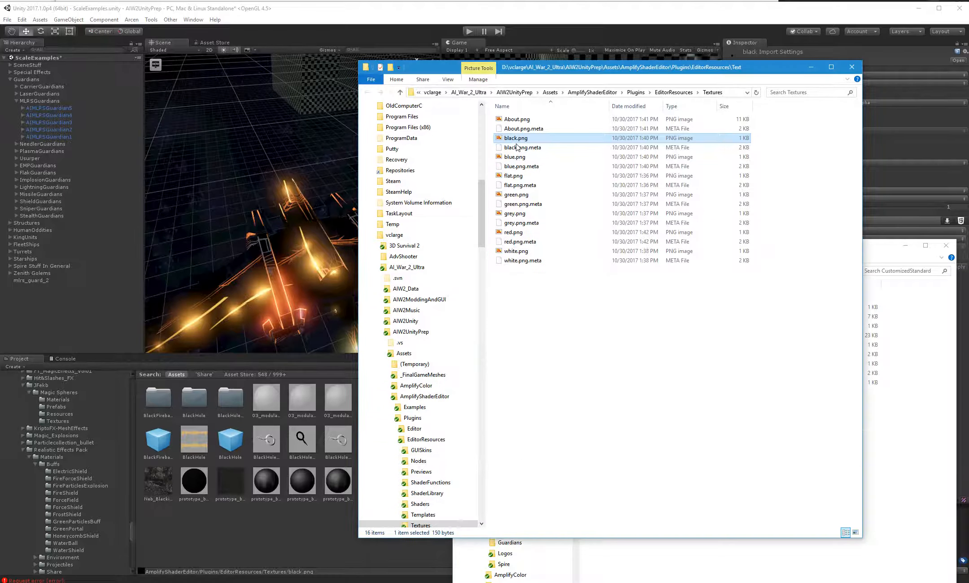
left_click(540, 379)
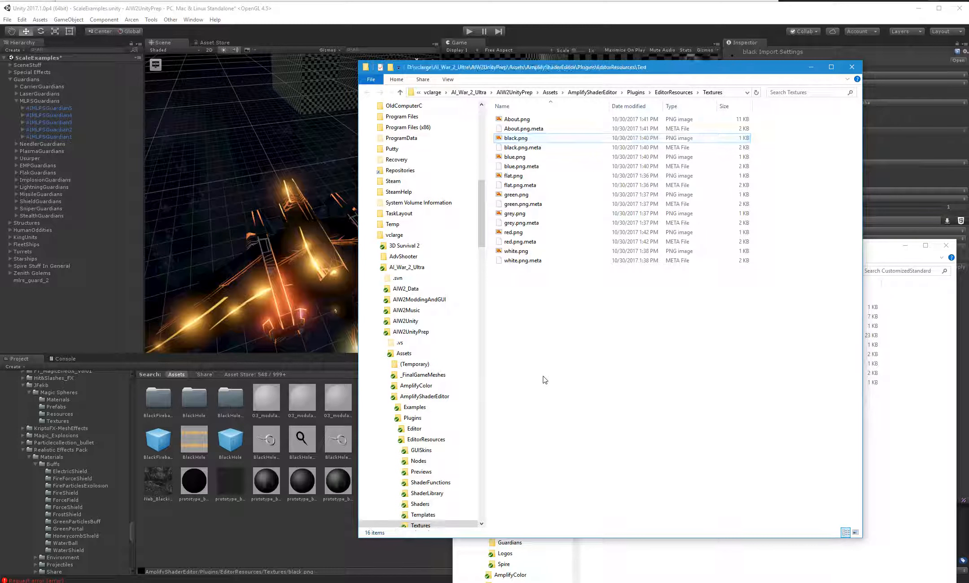
key("ctrl+v")
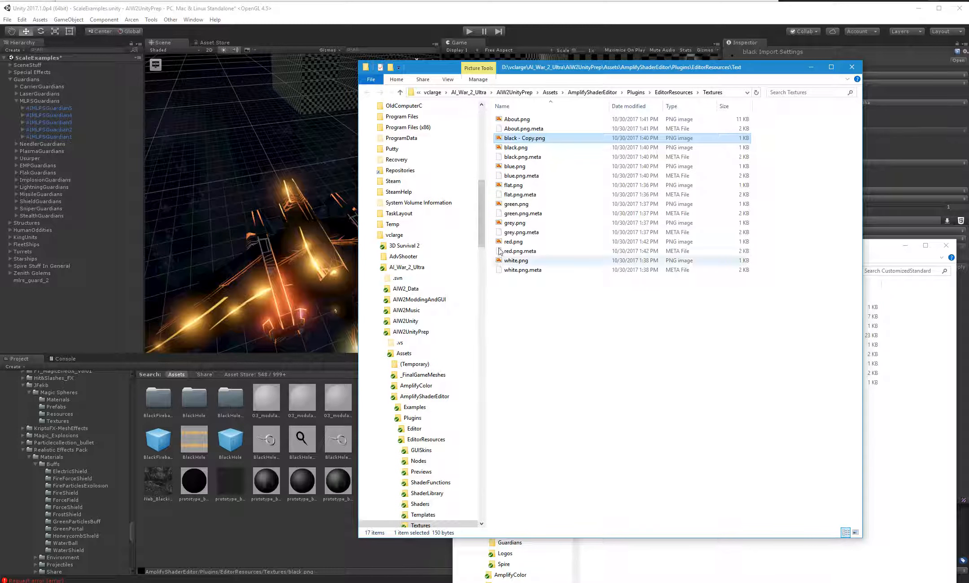
key("F2")
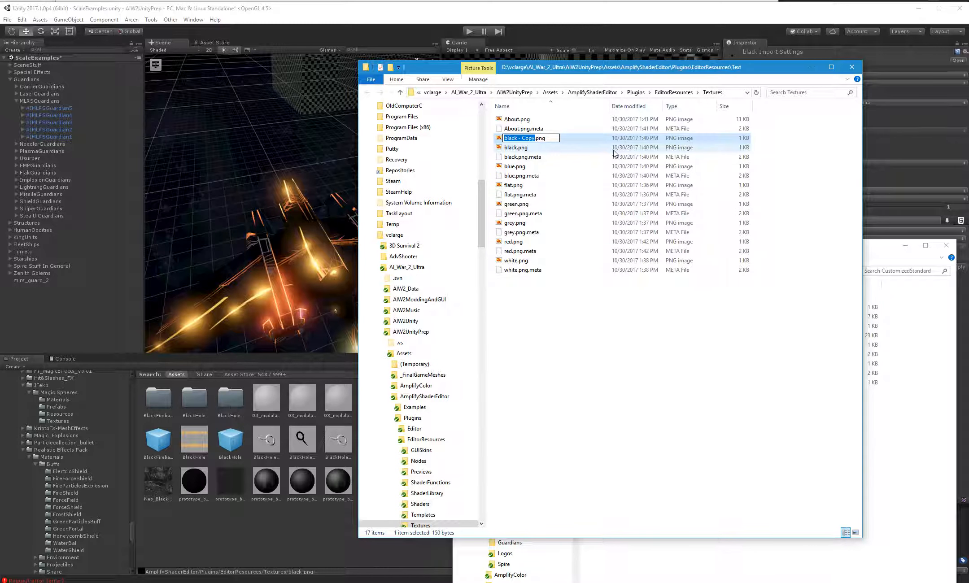
type("d")
key("BackSpace")
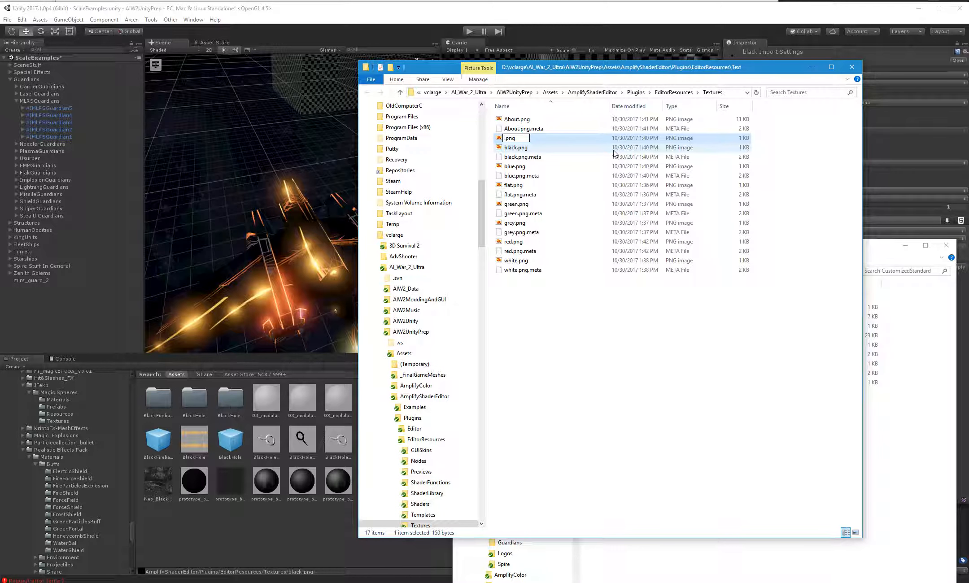
type("diffuse")
key("Return")
- Upload diffuse.png from the Textures folder to the MLRSGuardian folder in Google Drive
left_click_drag(556, 68, 649, 155)
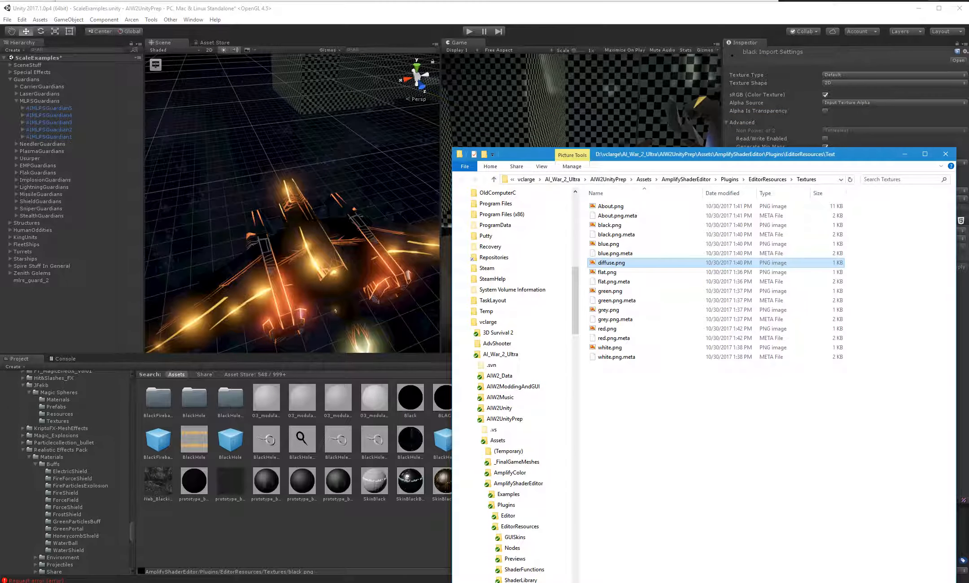
left_click(649, 1)
left_click(690, 450)
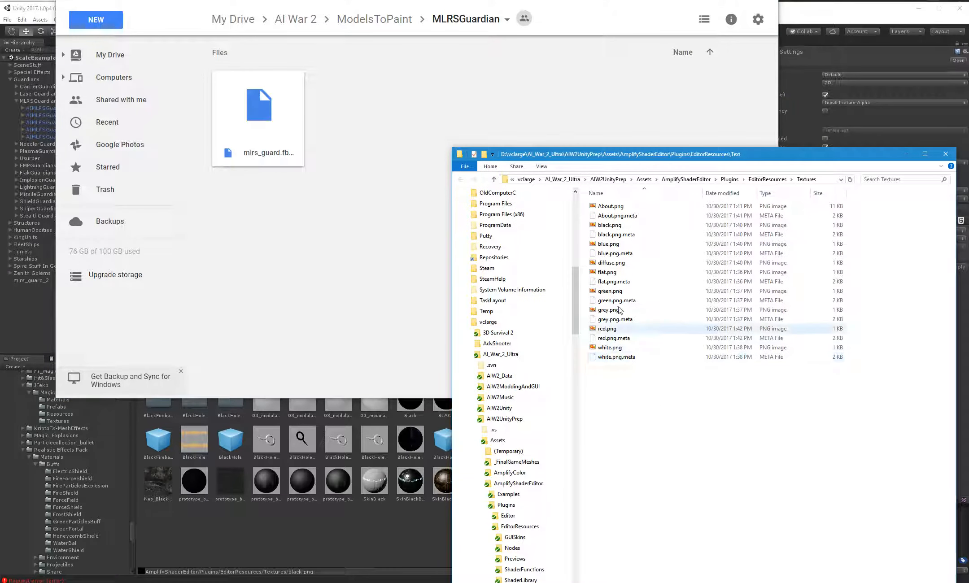
left_click(606, 263)
left_click_drag(607, 261, 411, 207)
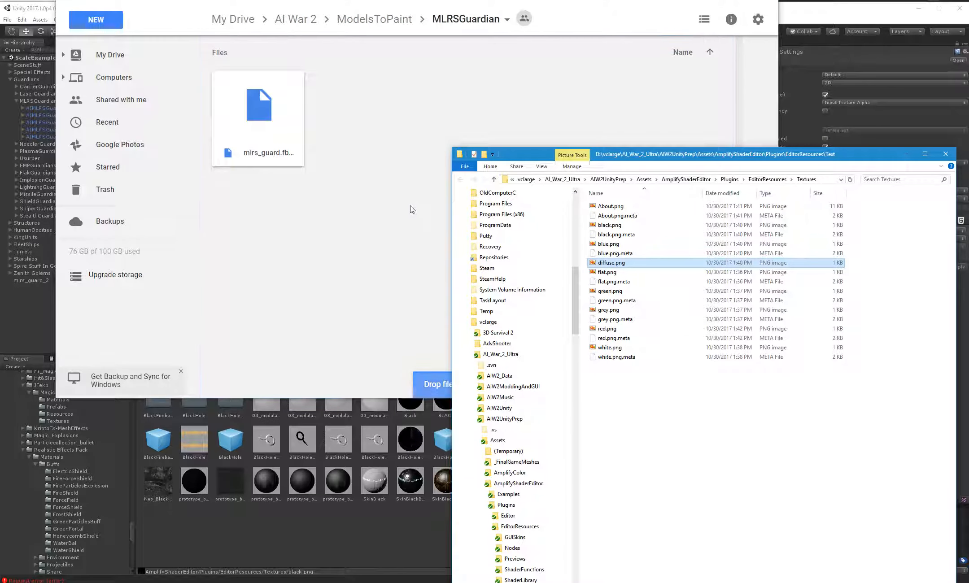
- Delete the local diffuse.png from the AmplifyShaderEditor Textures folder and close that folder window
left_click(628, 253)
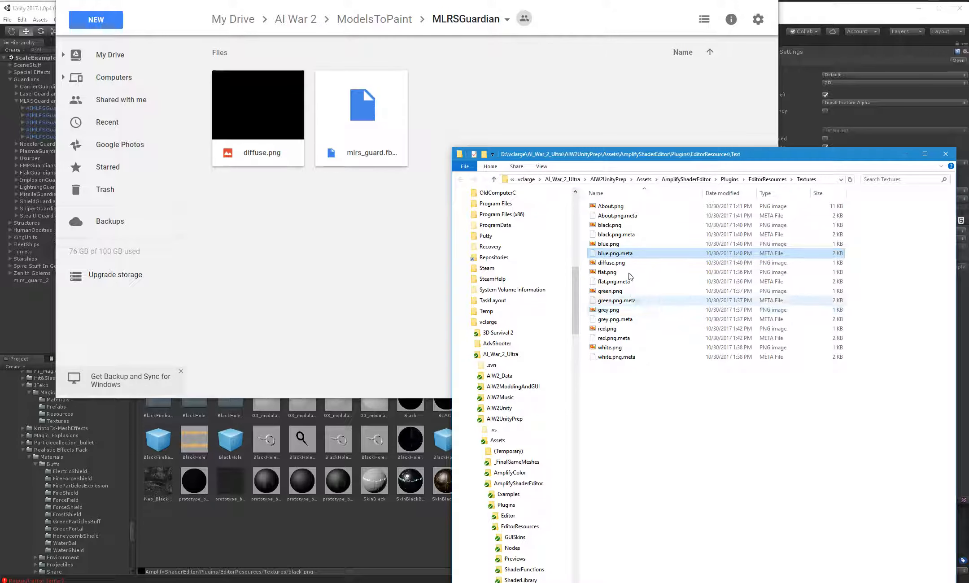
left_click(613, 263)
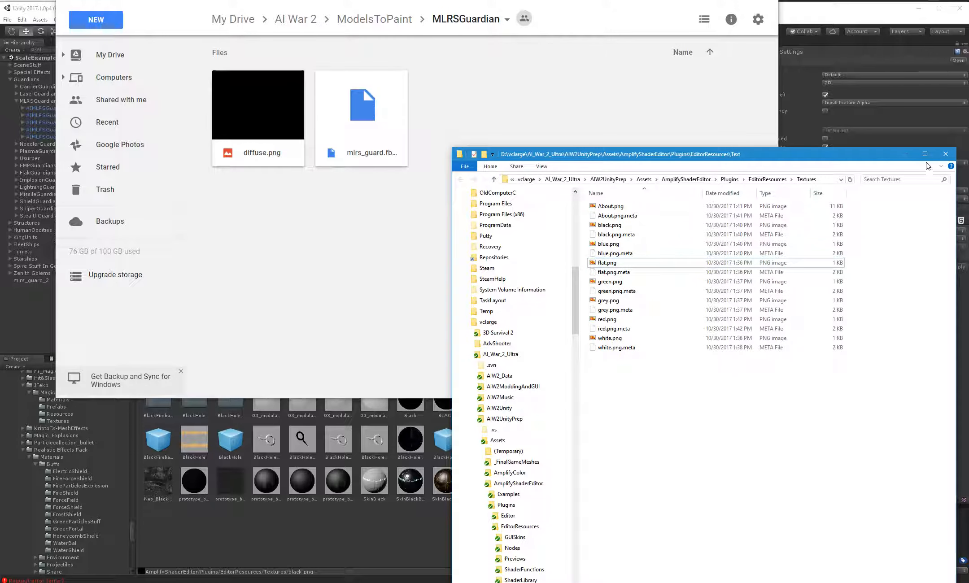
left_click(944, 156)
- Upload MLRSGuard_emiss.png and MLRSGuard_nrm.png from the MLRSGuardian Materials folder to the MLRSGuardian Drive folder
key("alt+Tab")
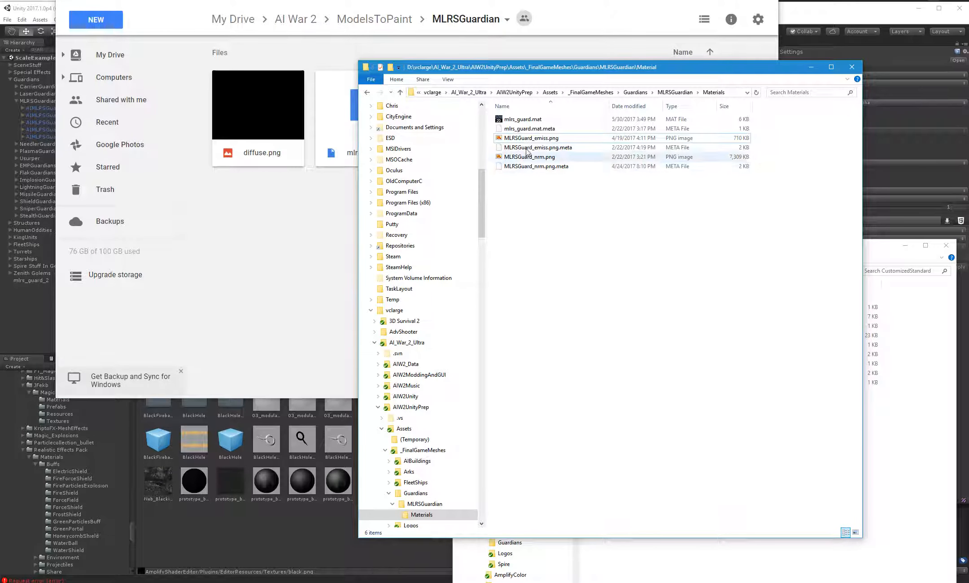
left_click(539, 138)
left_click(589, 157, "ctrl")
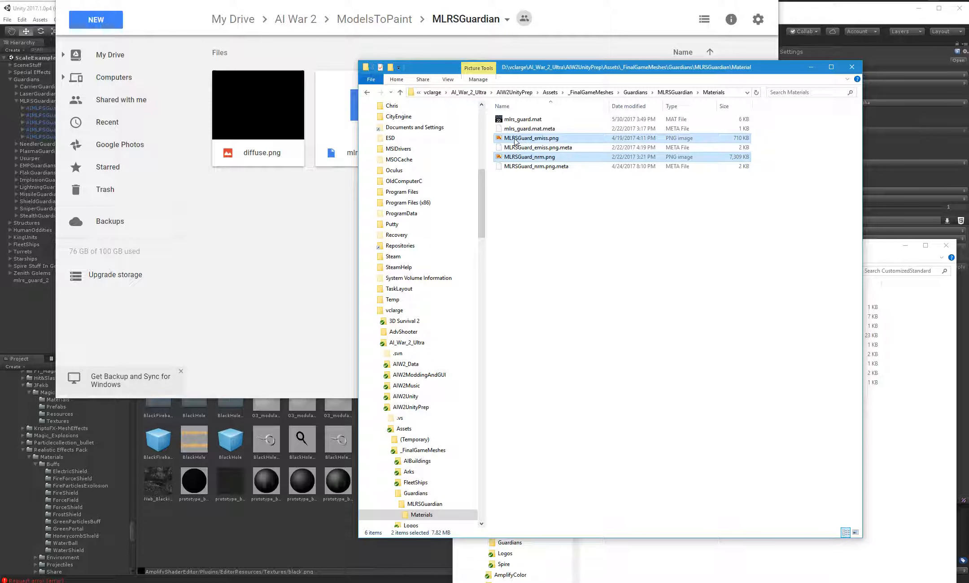
left_click_drag(518, 141, 286, 225)
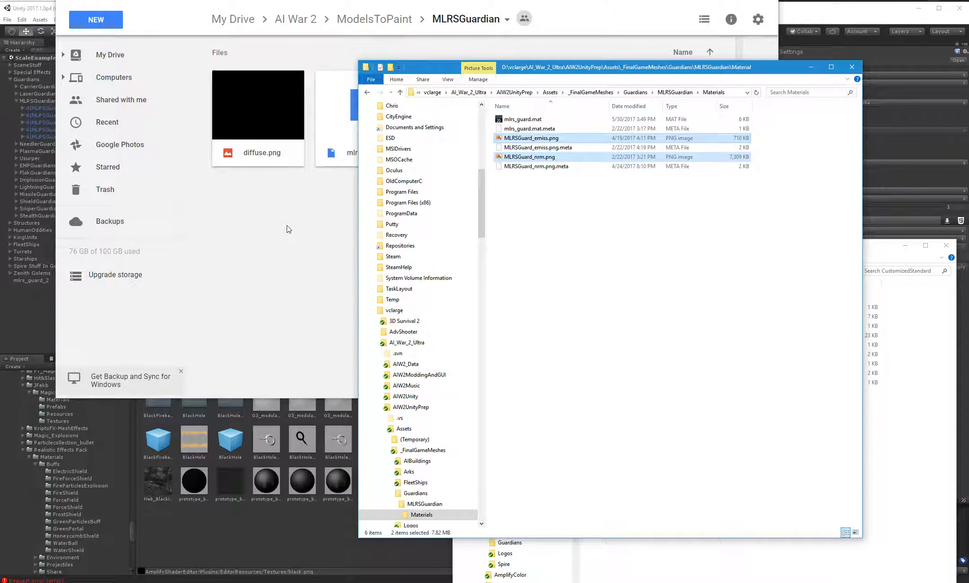
left_click(593, 229)
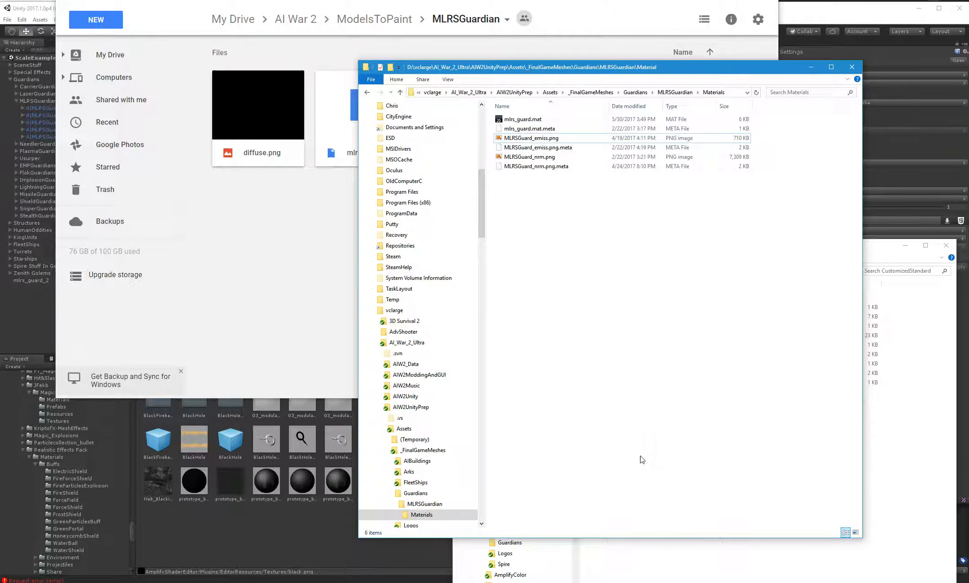
left_click(289, 324)
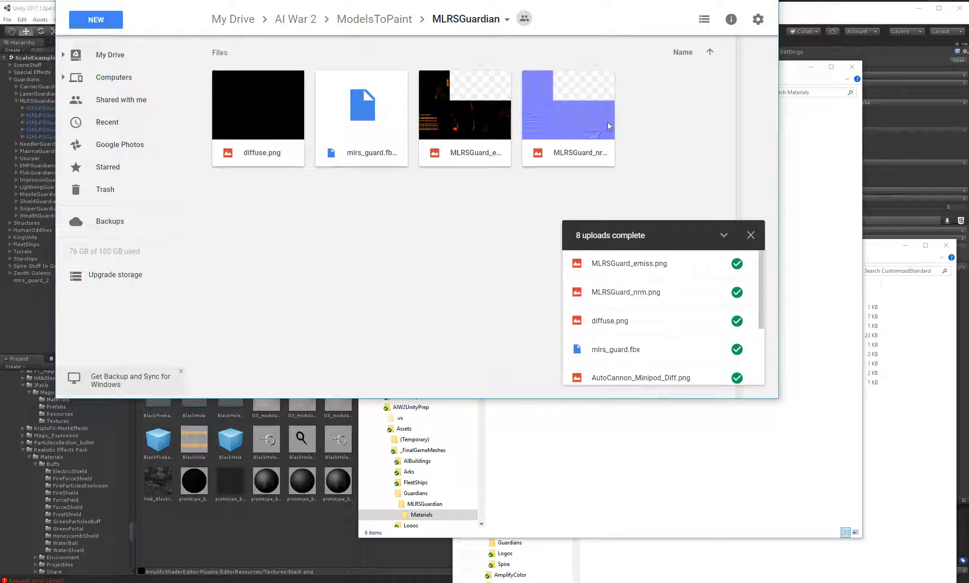
left_click(570, 440)
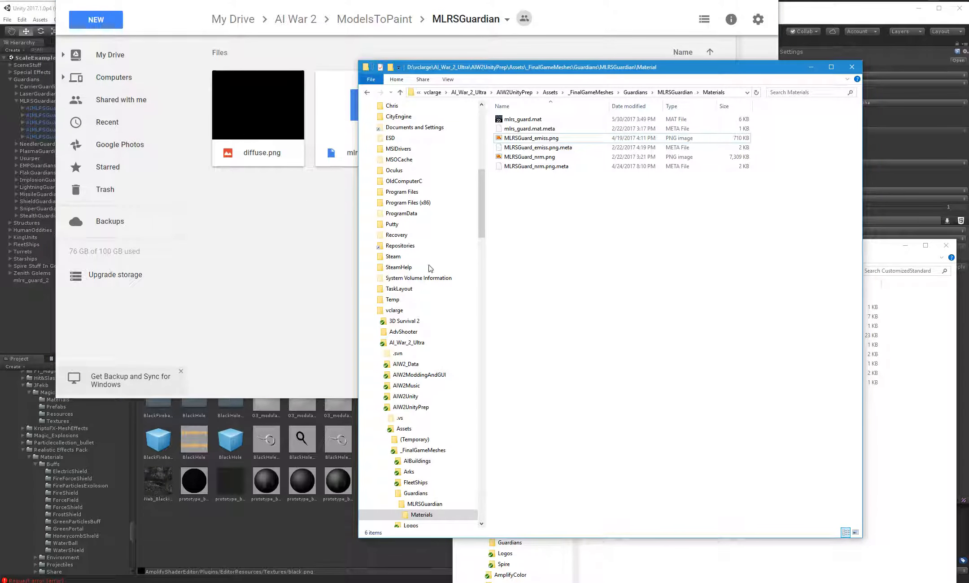
- Switch back to Unity, clear the asset search, and delete the exported mlrs_guard.fbx from the MLRSGuardian folder in _FinalGameMeshes
left_click(304, 444)
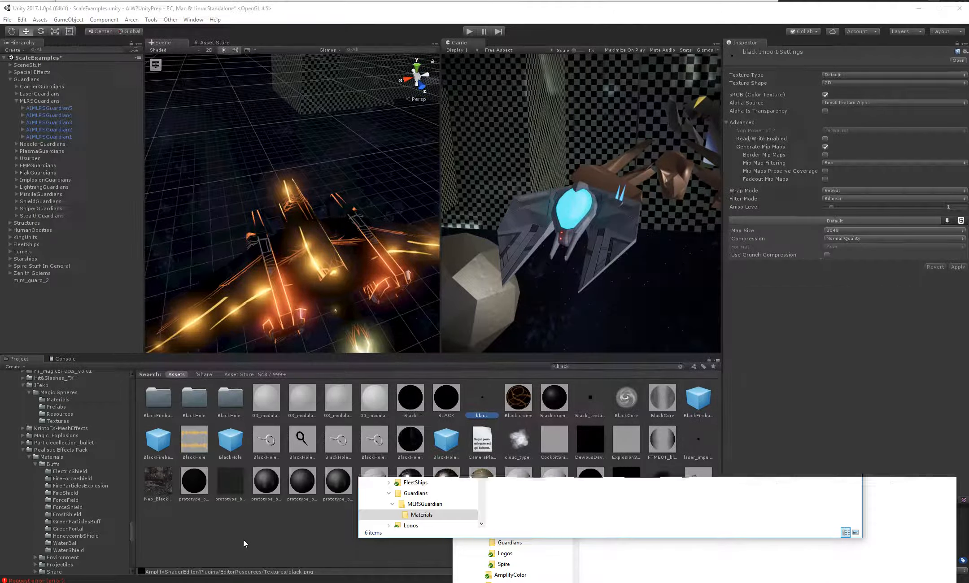
left_click(680, 367)
left_click_drag(132, 427, 134, 389)
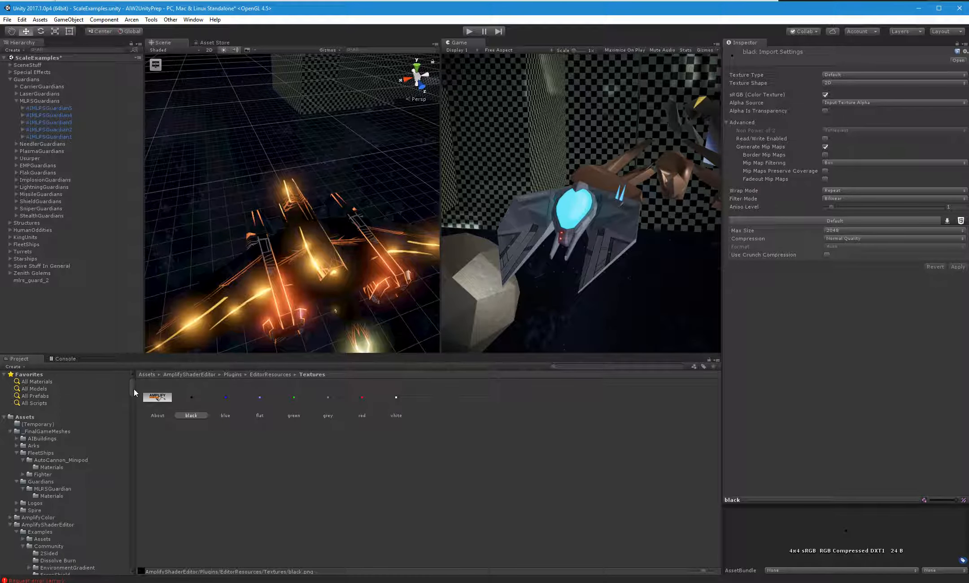
left_click(48, 490)
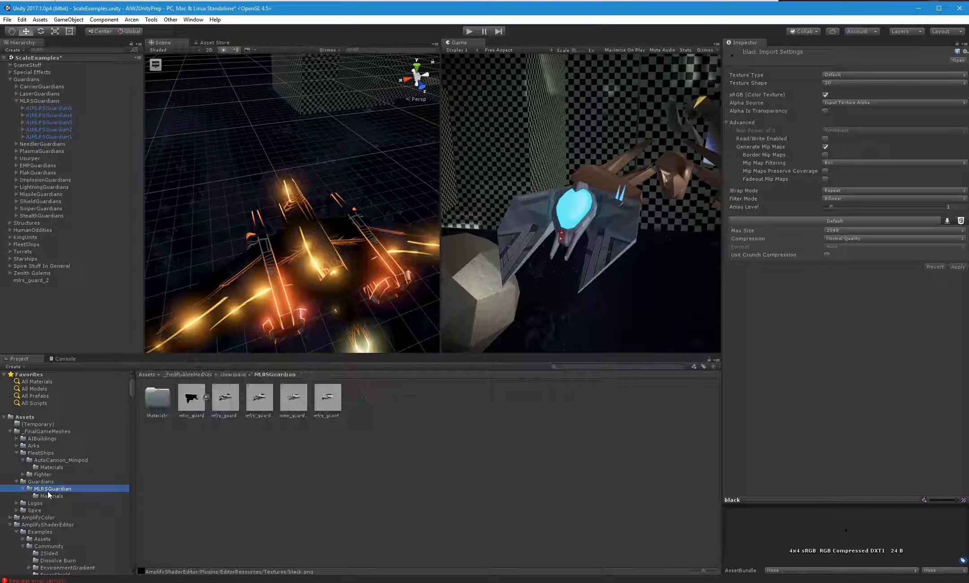
left_click(188, 415)
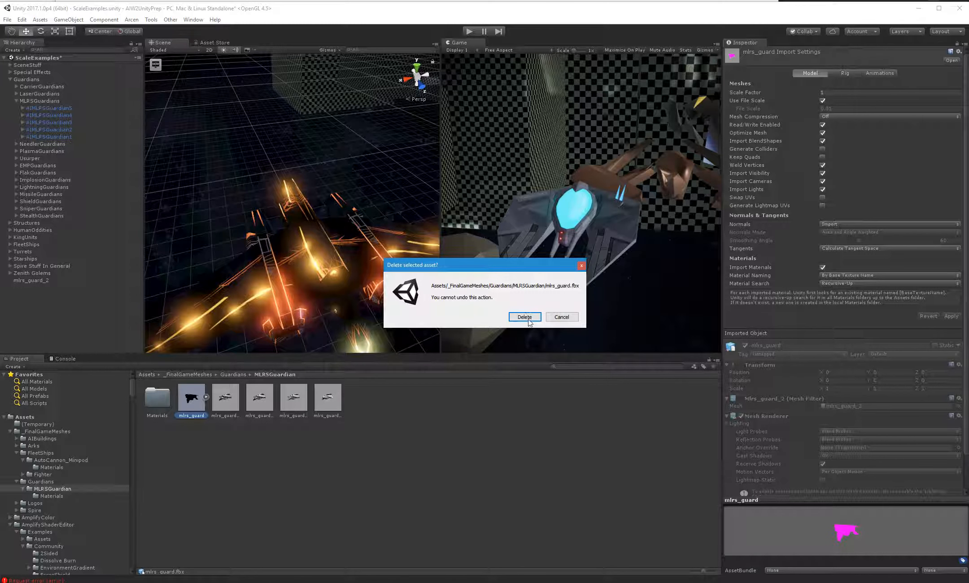
left_click(527, 317)
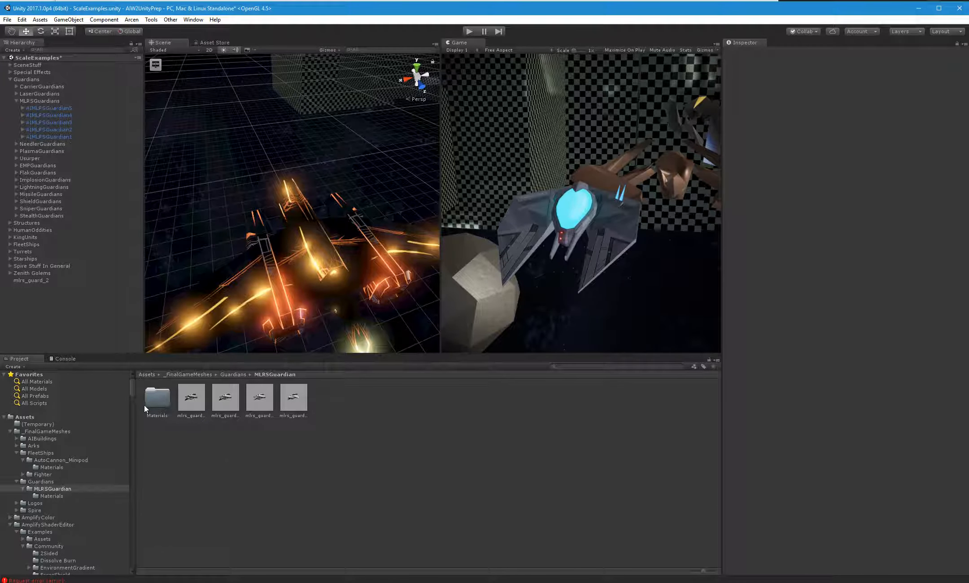
- Delete the mlrs_guard_2 object from the scene and save the ScaleExamples scene
left_click(344, 248)
key("Delete")
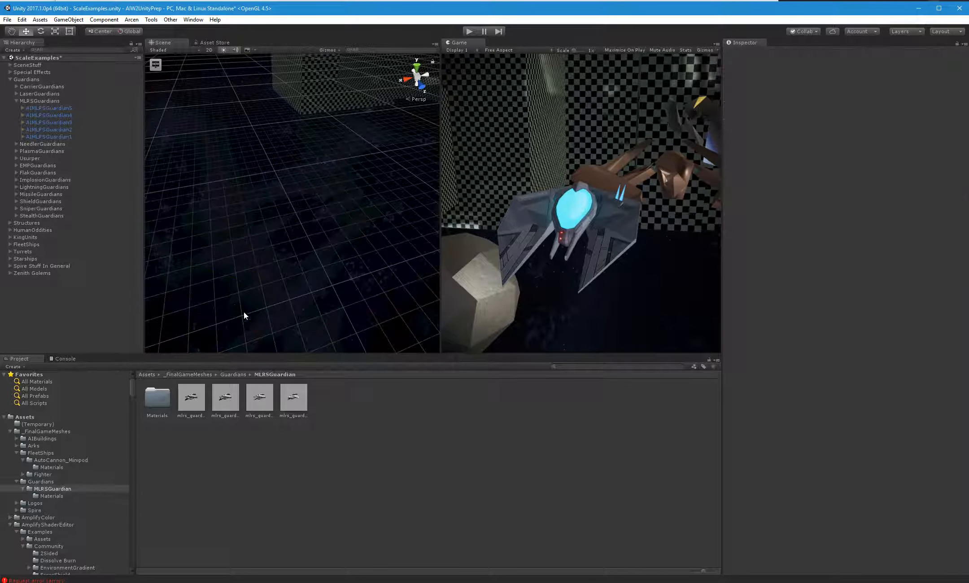
left_click(43, 136)
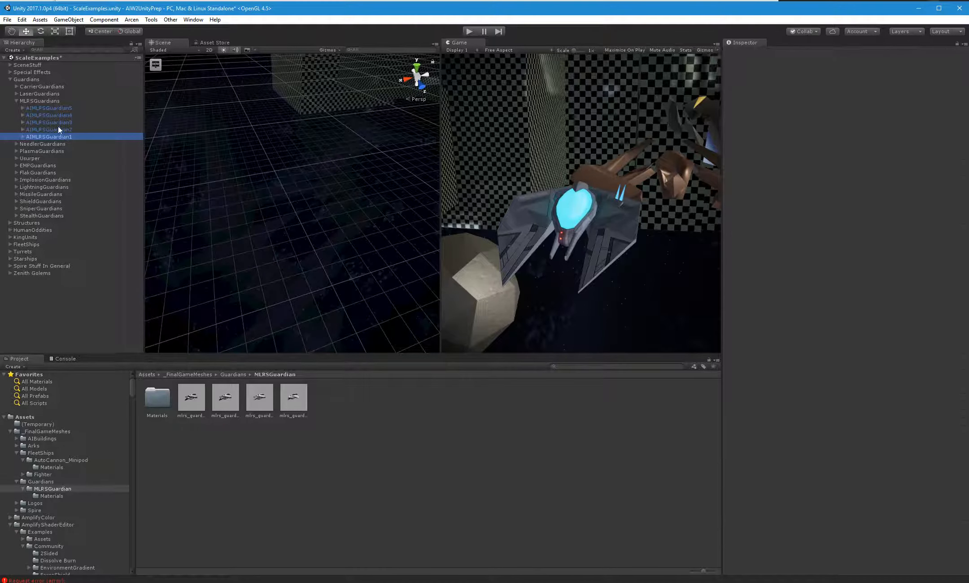
left_click(49, 101)
left_click(50, 121)
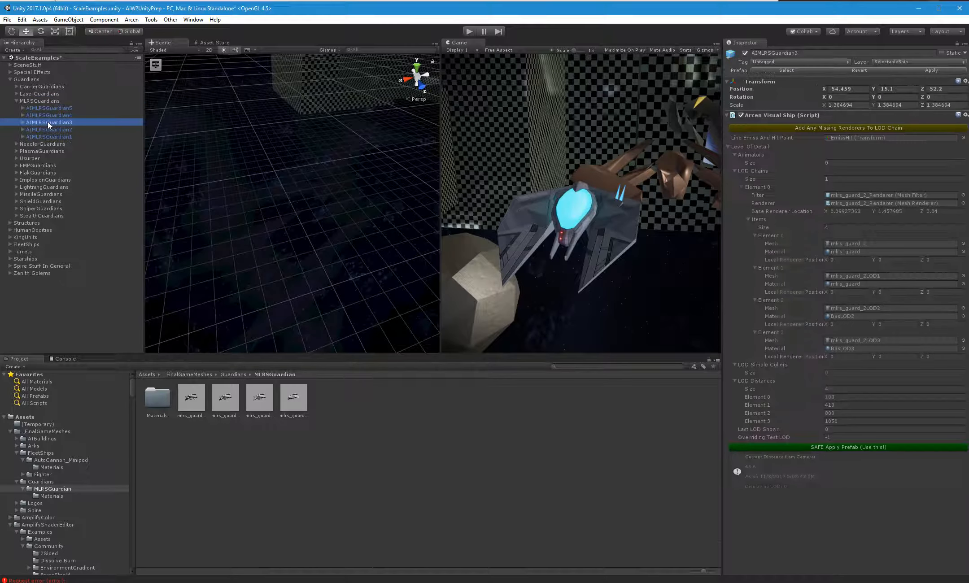
left_click(363, 472)
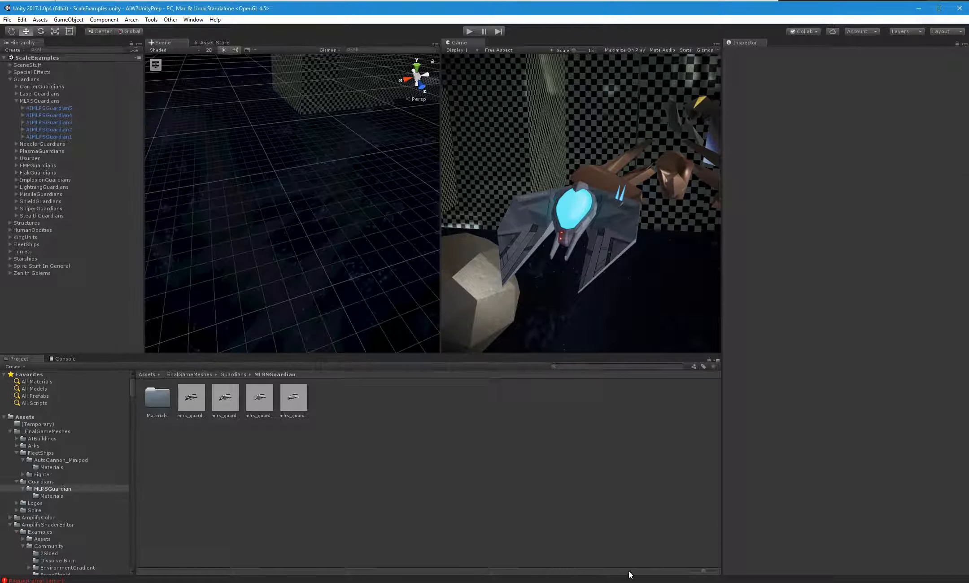
- Switch to the File Explorer window and start a TortoiseSVN commit on the AI_War_2_Ultra folder
left_click(623, 549)
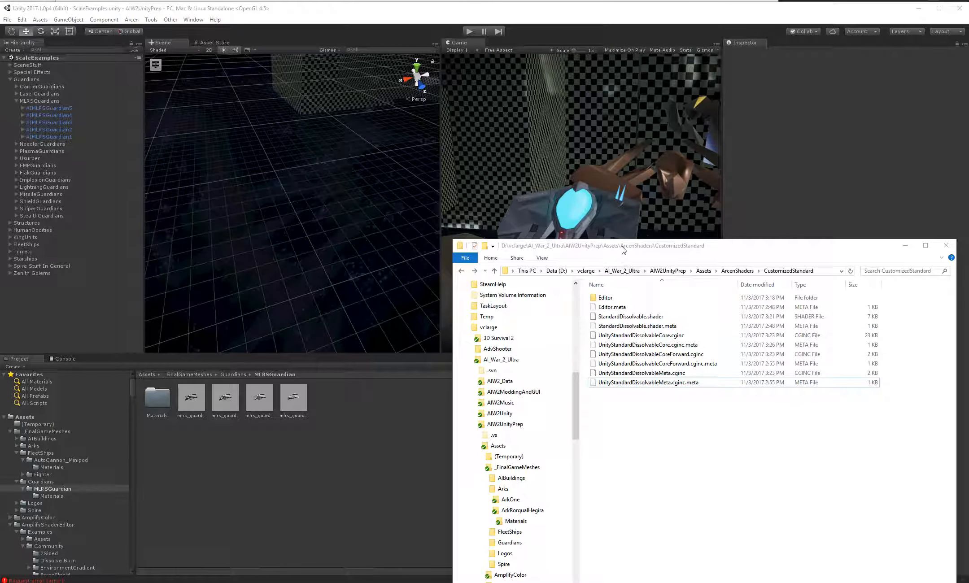
left_click_drag(621, 245, 527, 114)
left_click_drag(553, 158, 584, 72)
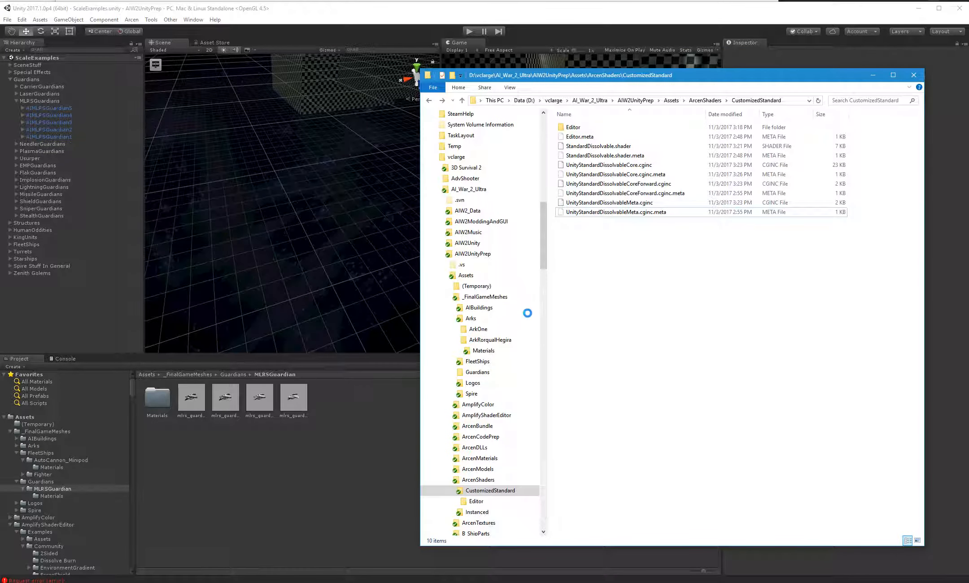
right_click(476, 193)
left_click(531, 317)
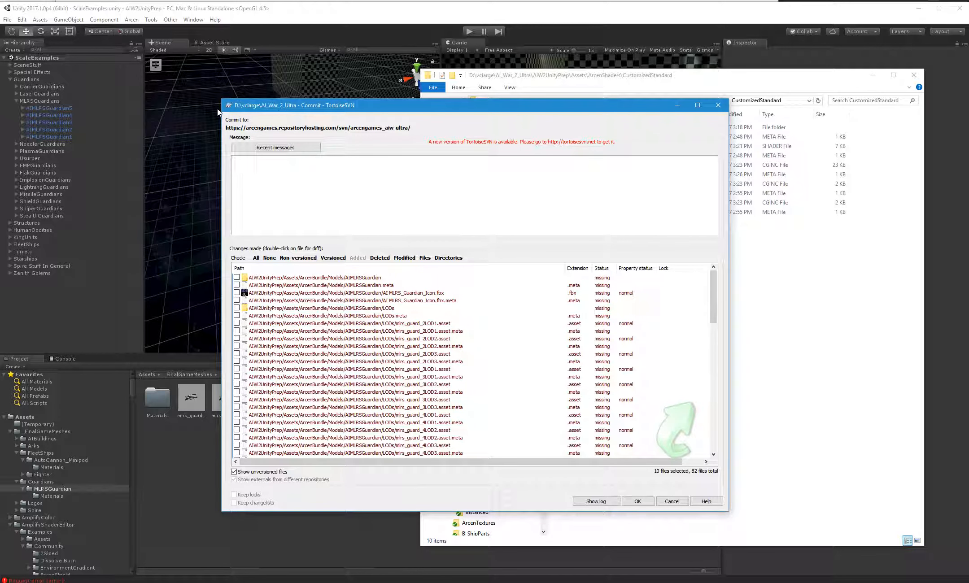
- Switch to Unity and check the child objects and LOD settings of AIMLRSGuardian1
left_click(21, 134)
left_click(23, 137)
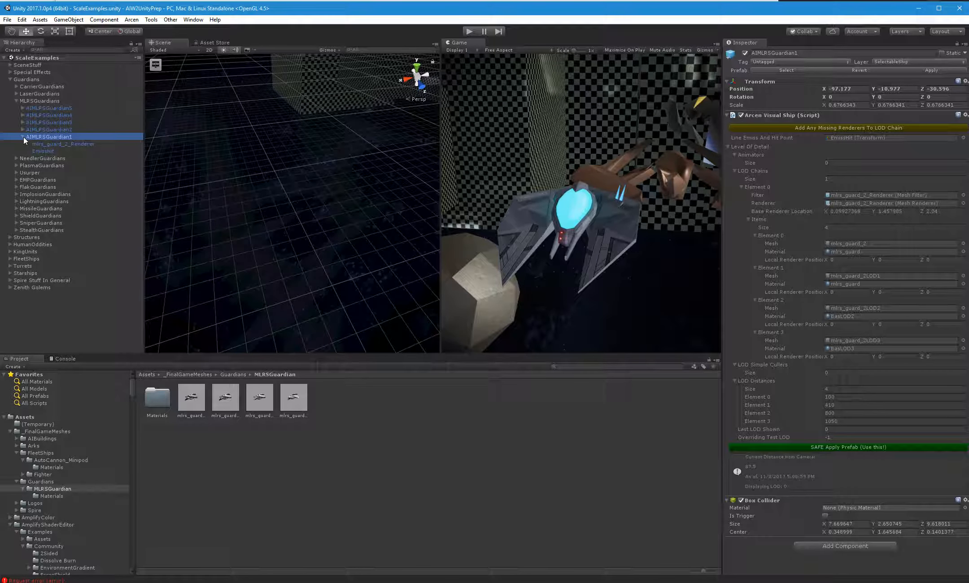
left_click(23, 136)
- Return to the TortoiseSVN commit, include all changed files, and commit them with the message "-MLRS Guardian handled."
key("alt+Tab")
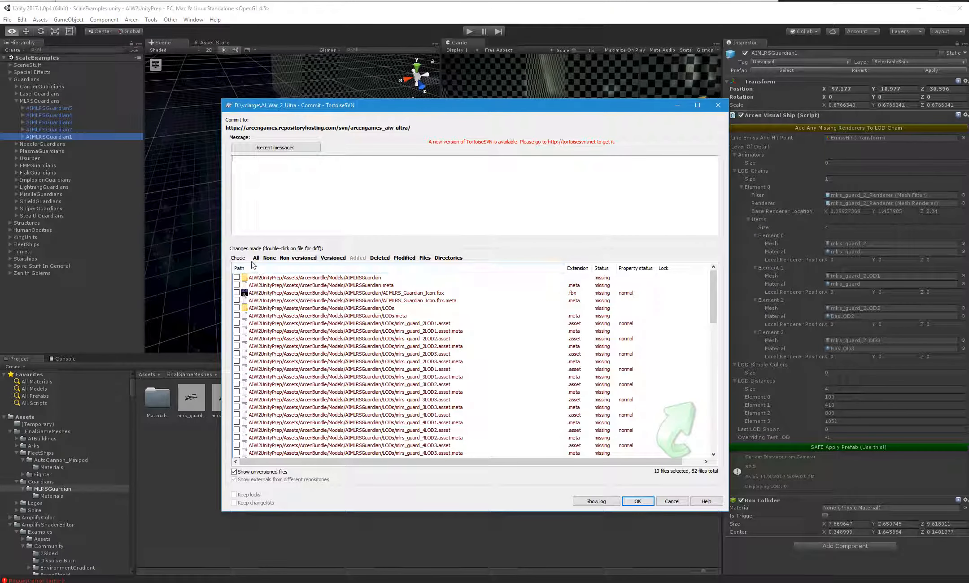
scroll(325, 319, "down", 15)
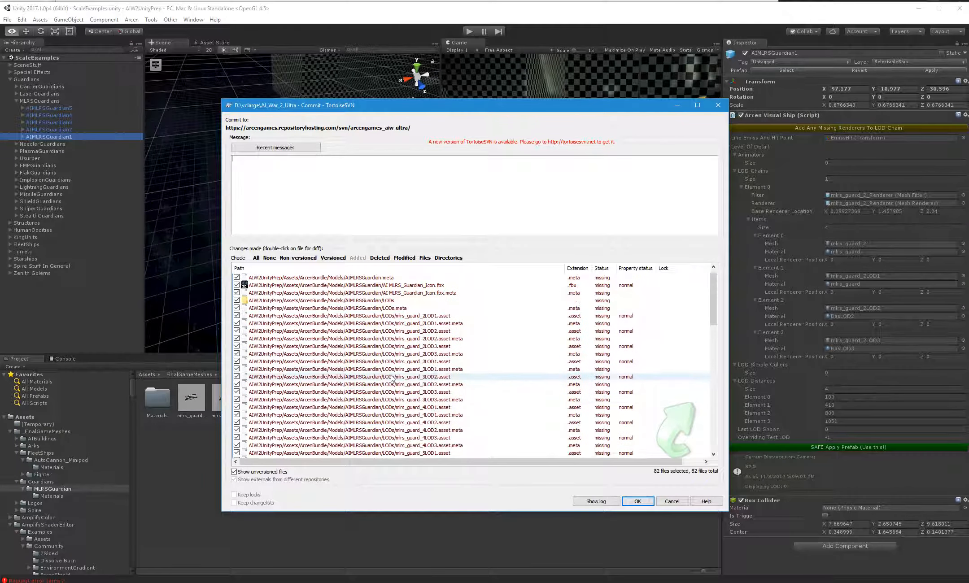
scroll(393, 389, "up", 15)
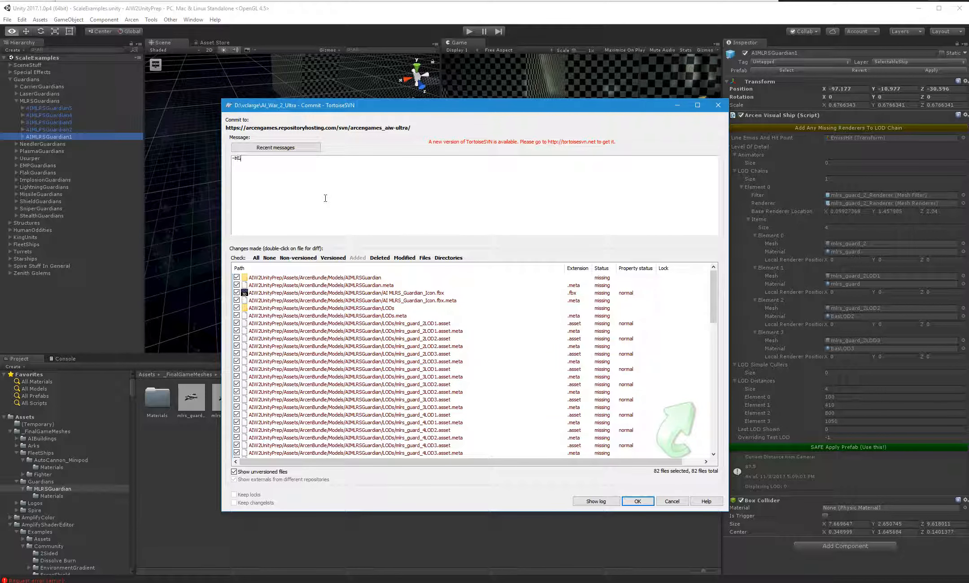
type("ardian handled.")
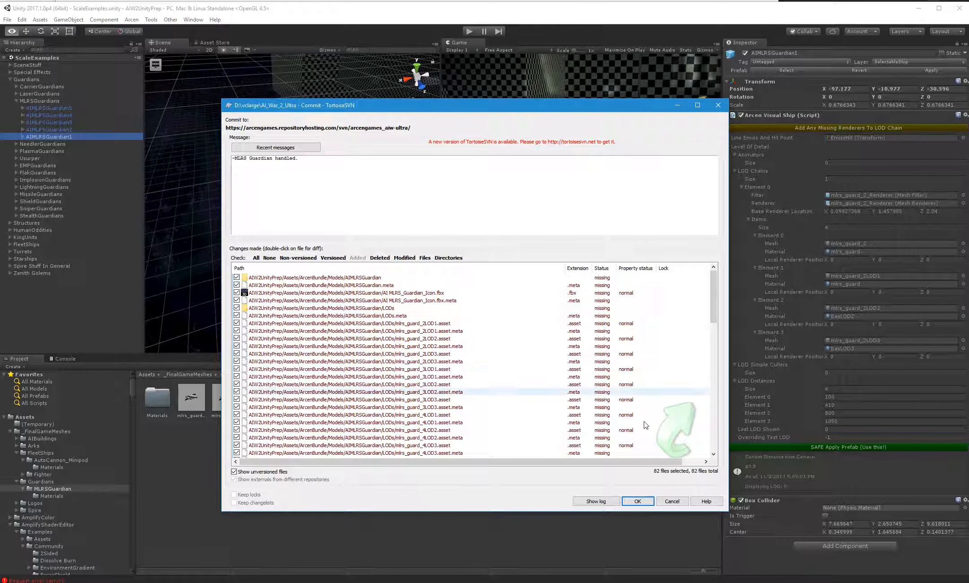
left_click(640, 501)
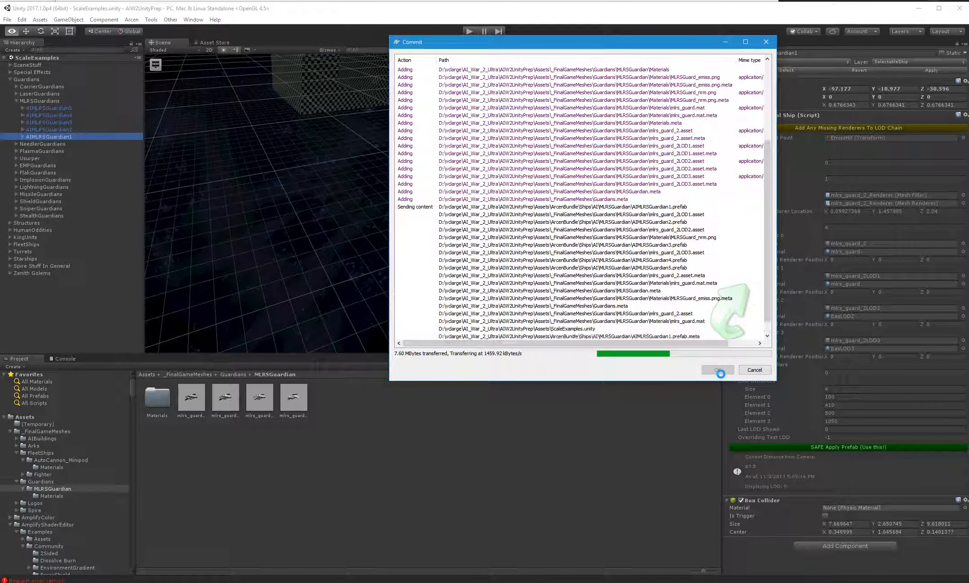
left_click(718, 371)
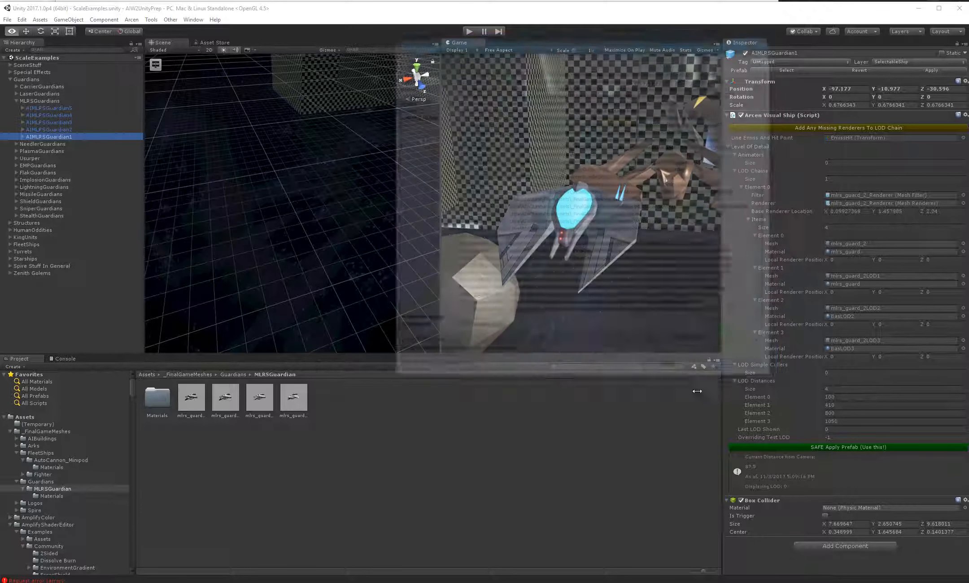
- Open the MLRSGuardian Materials folder in Unity and review the mlrs_guard material's settings
double_click(163, 412)
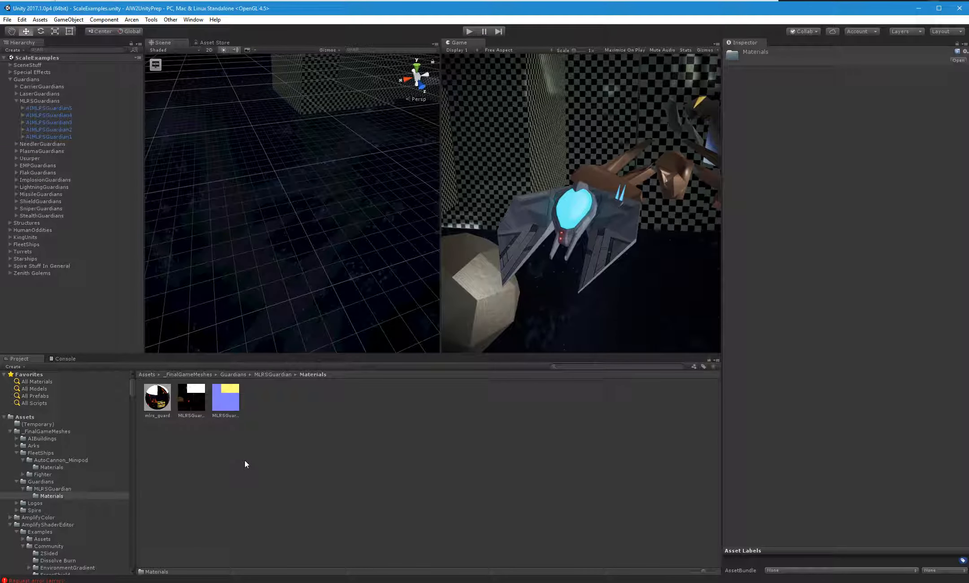
left_click(167, 409)
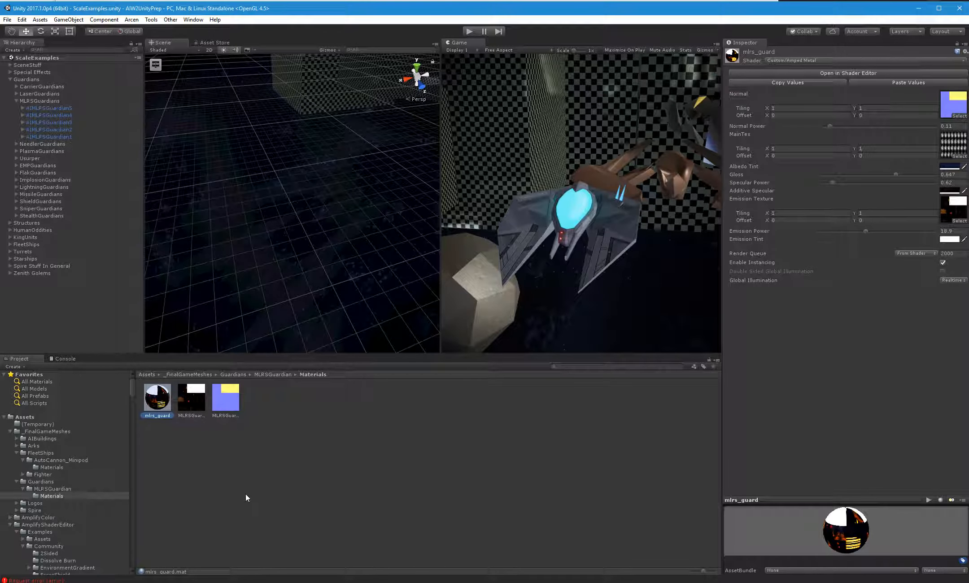
left_click(342, 454)
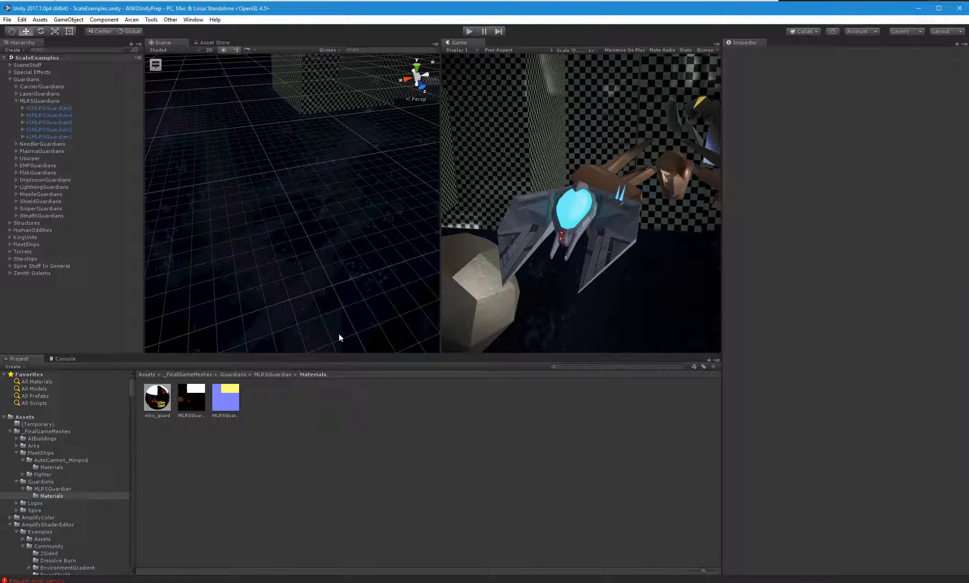